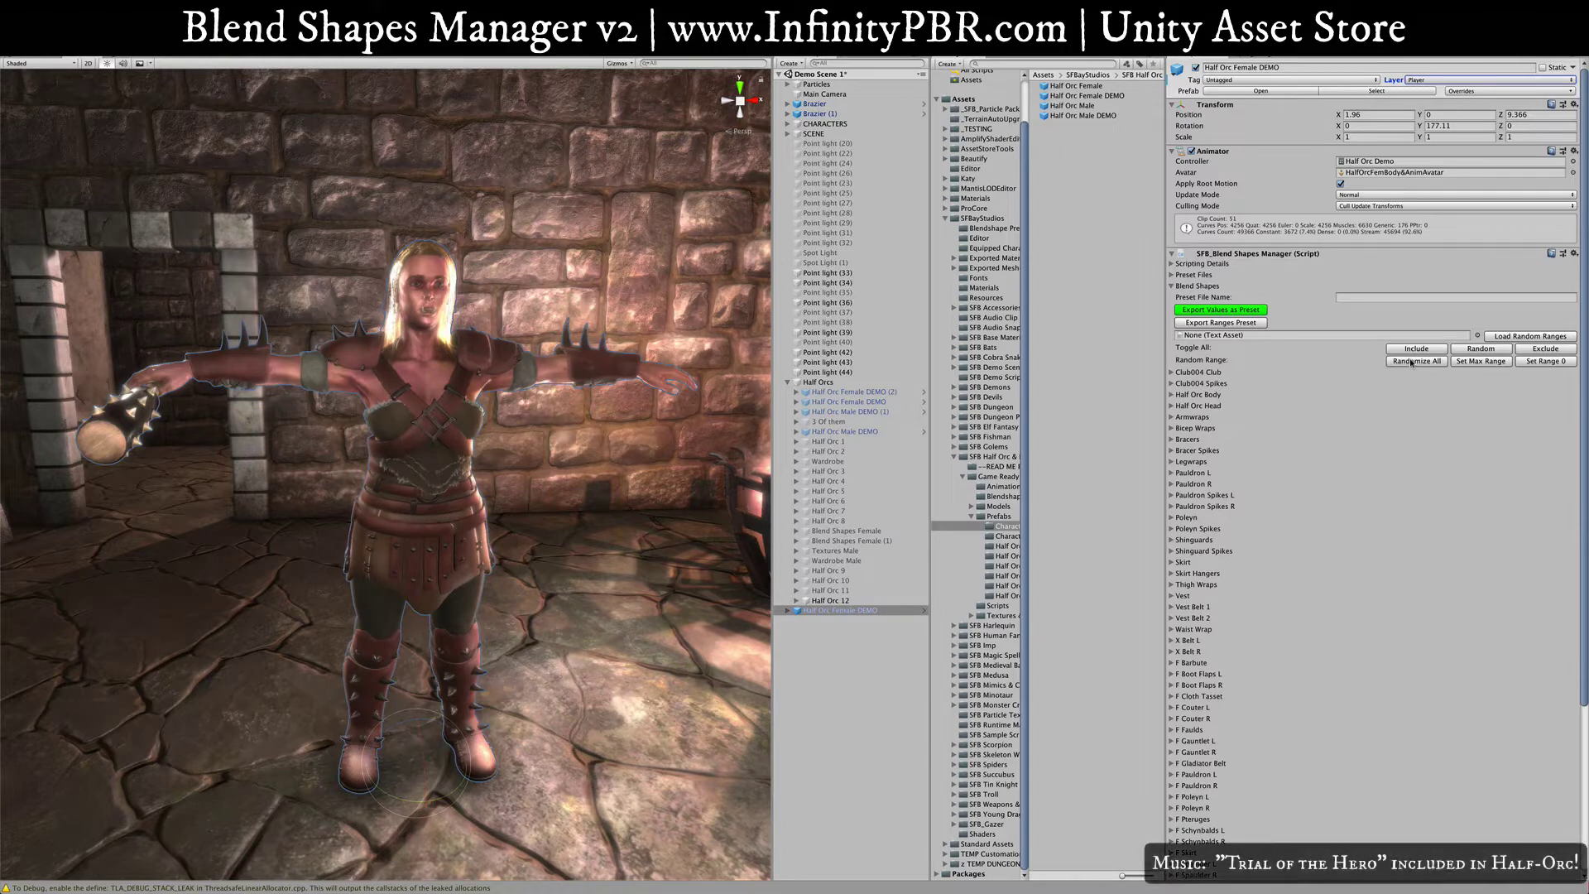
Step: Randomize all of the Half-Orc's blend shapes repeatedly until she has spiked pauldrons and a spiked club
left_click(1412, 362)
left_click(1412, 362)
left_click(1412, 362)
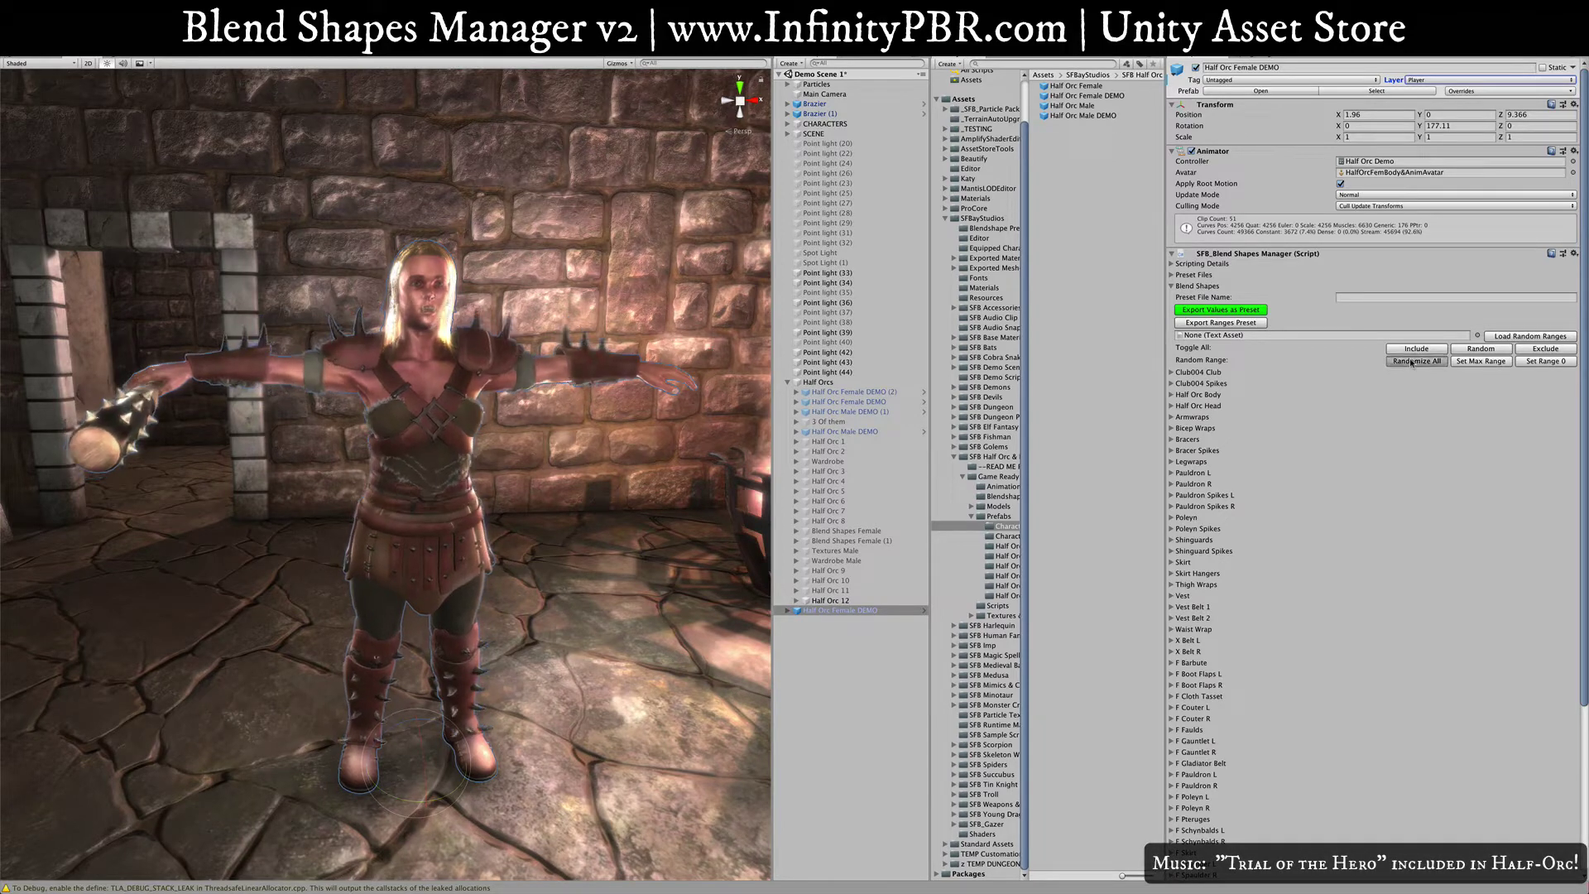
left_click(1412, 361)
left_click(1412, 362)
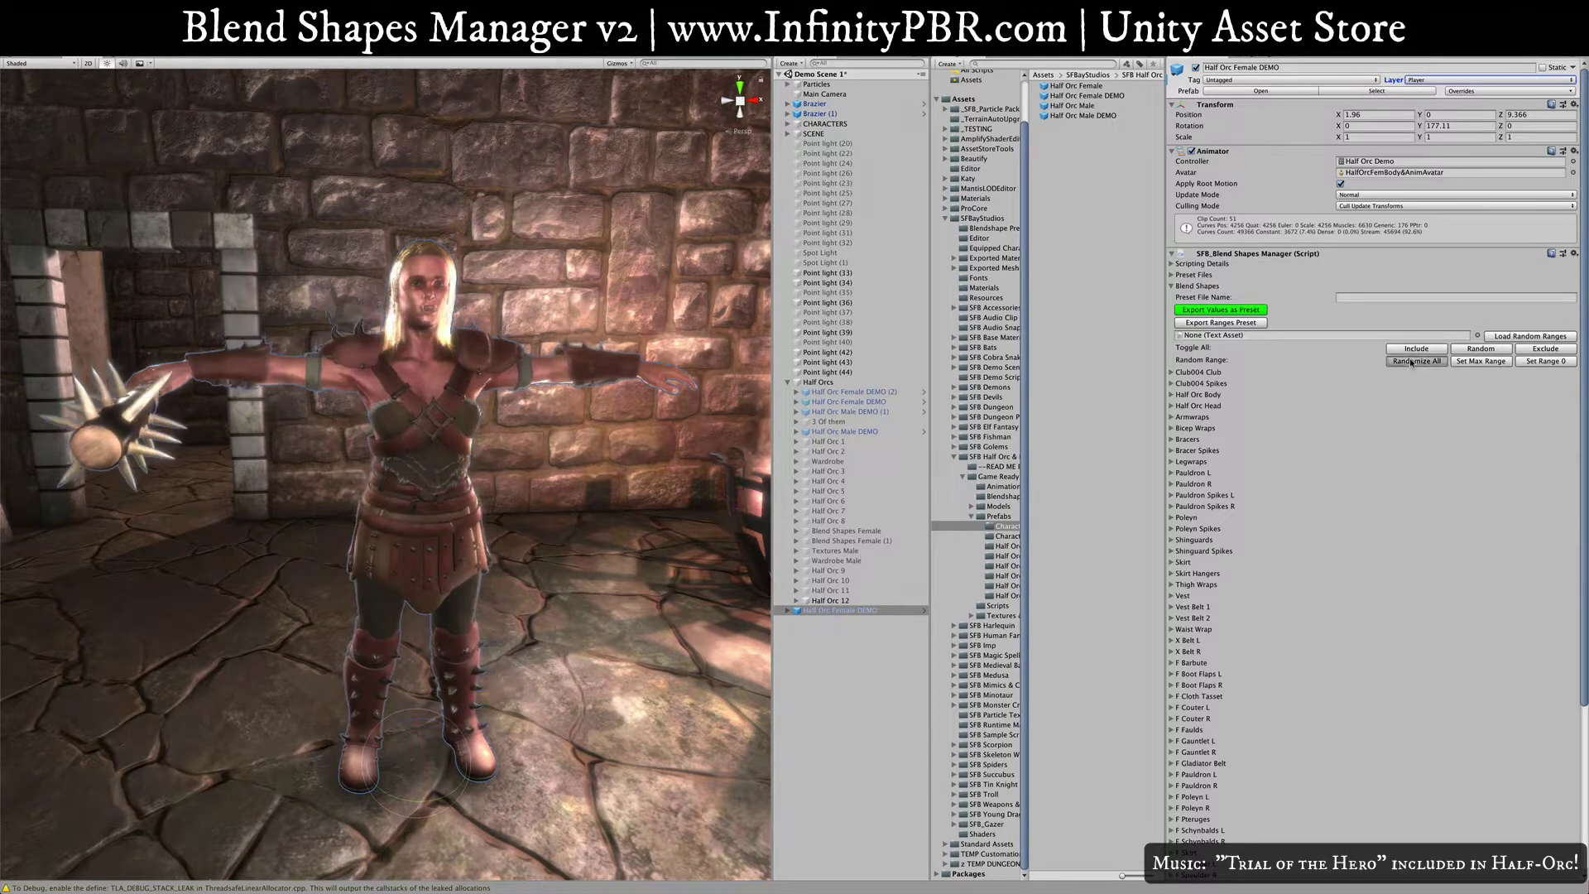
left_click(1412, 362)
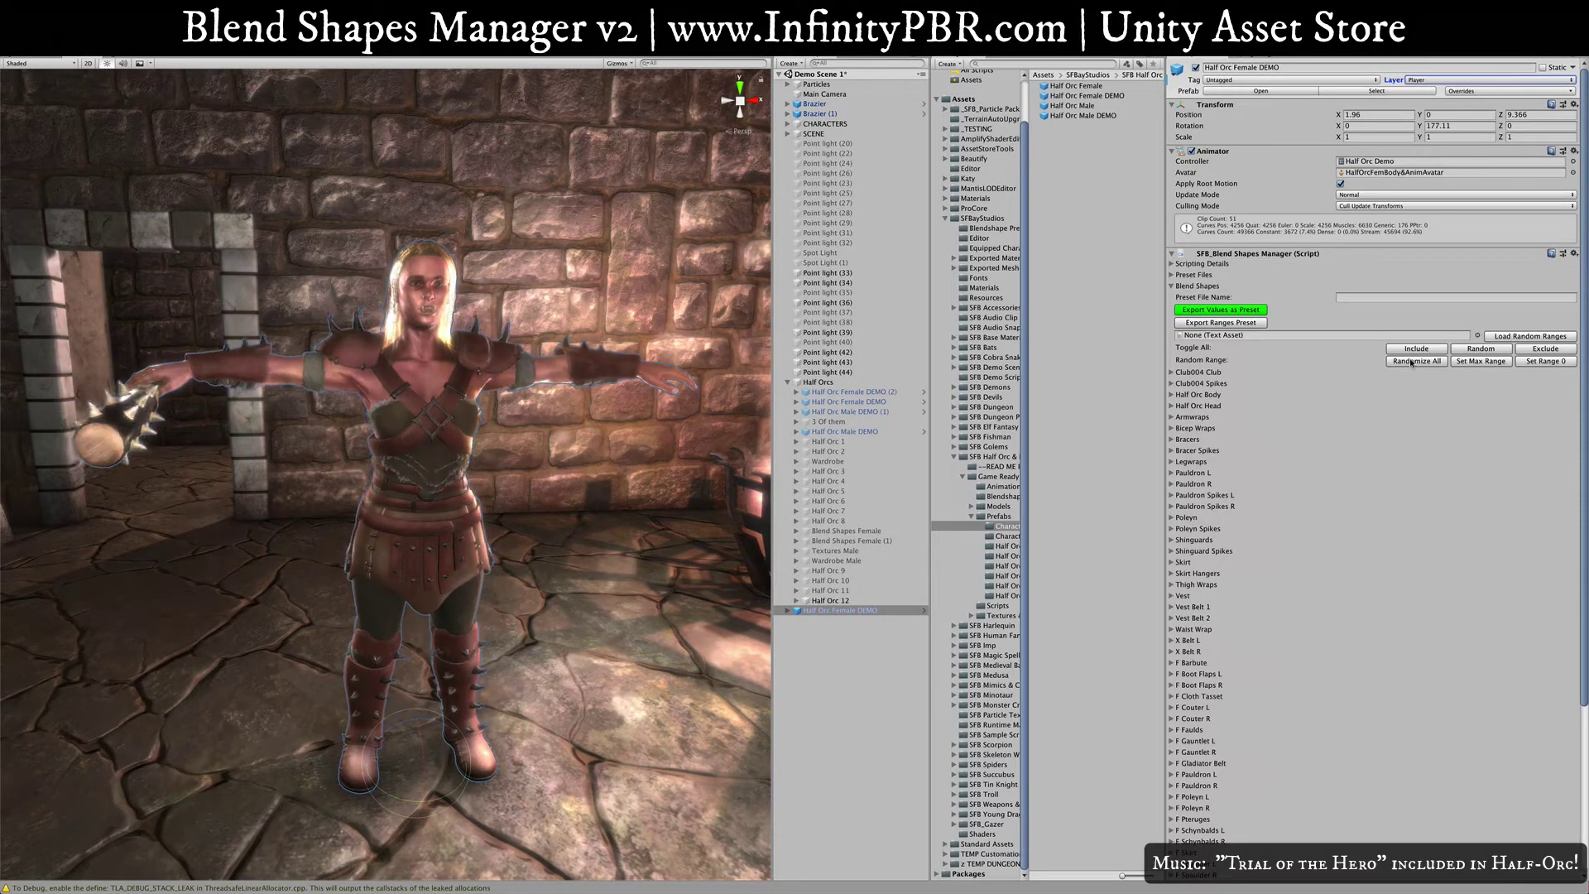
left_click(1412, 362)
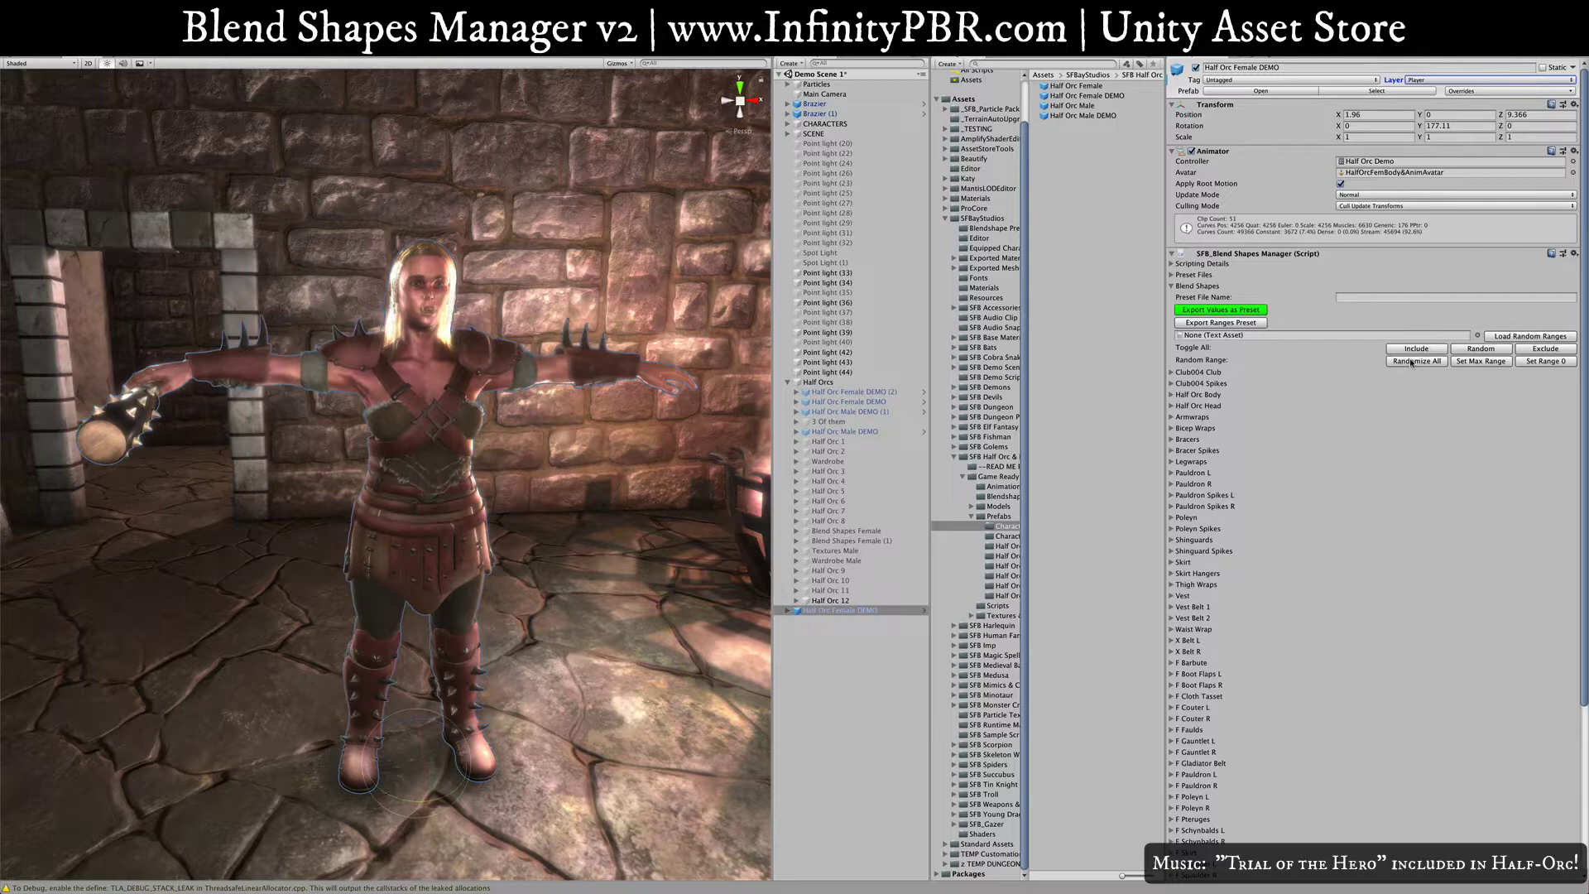
left_click(1412, 362)
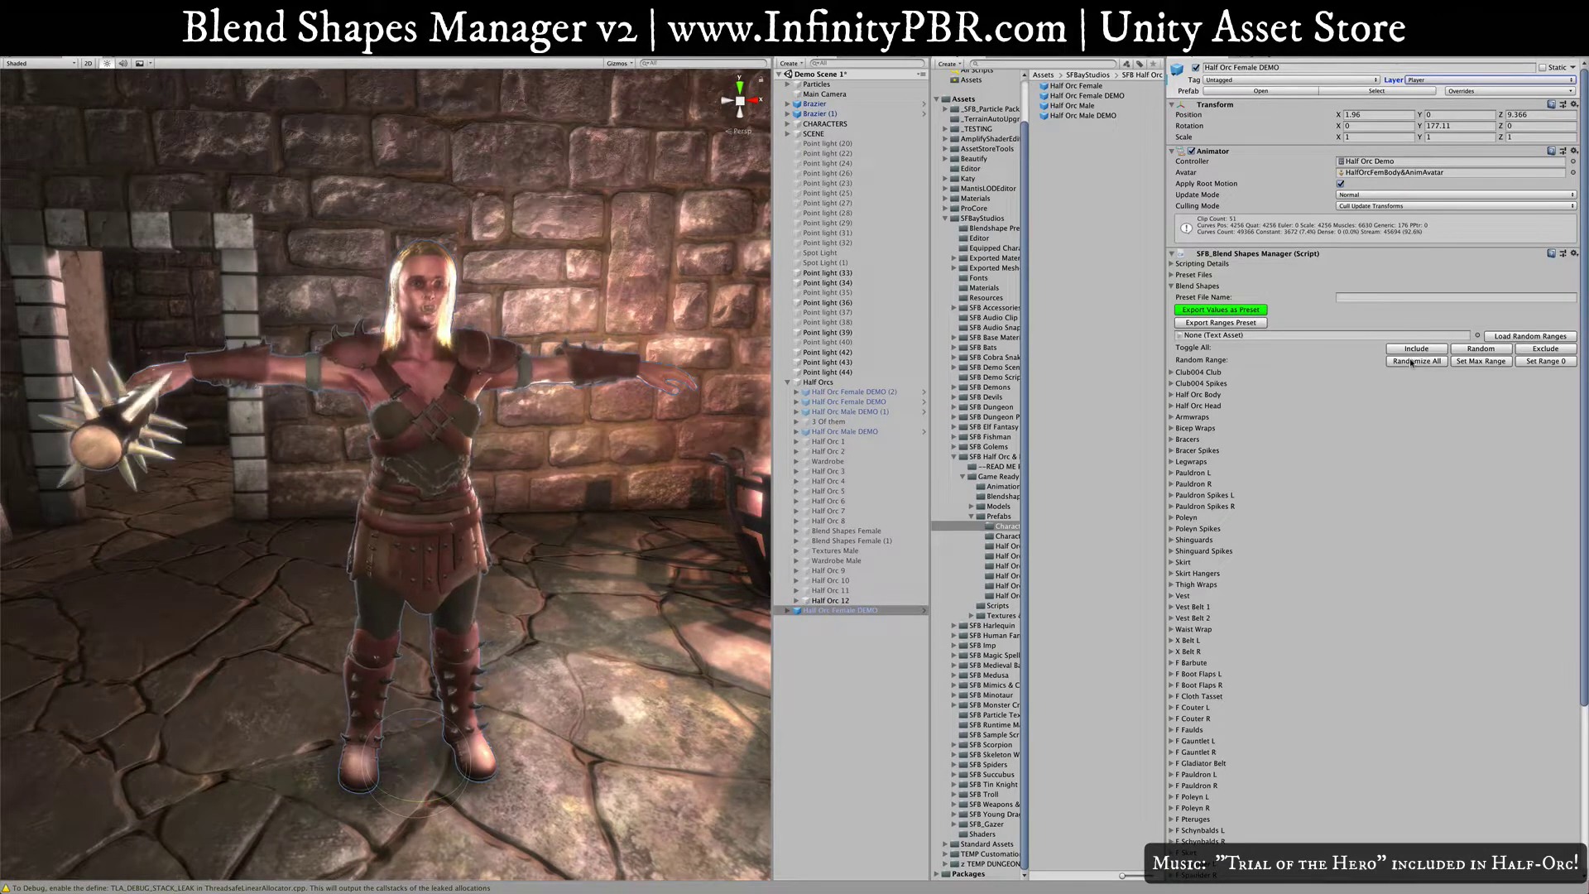
left_click(1412, 362)
left_click(1412, 362)
left_click(1412, 361)
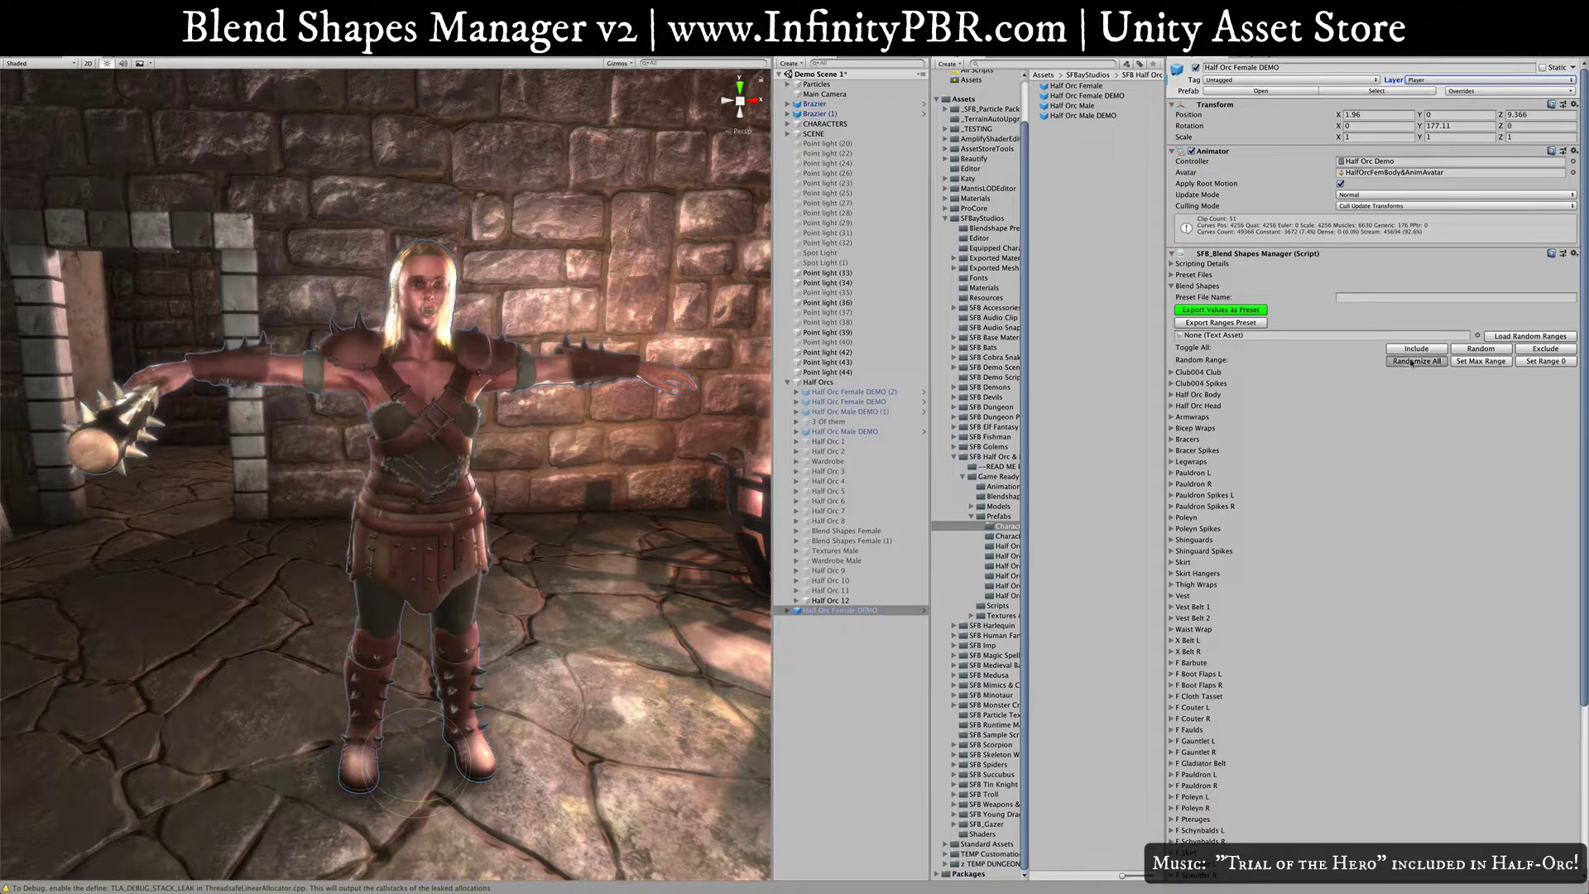
left_click(1412, 362)
left_click(1412, 362)
left_click(1412, 361)
left_click(1412, 362)
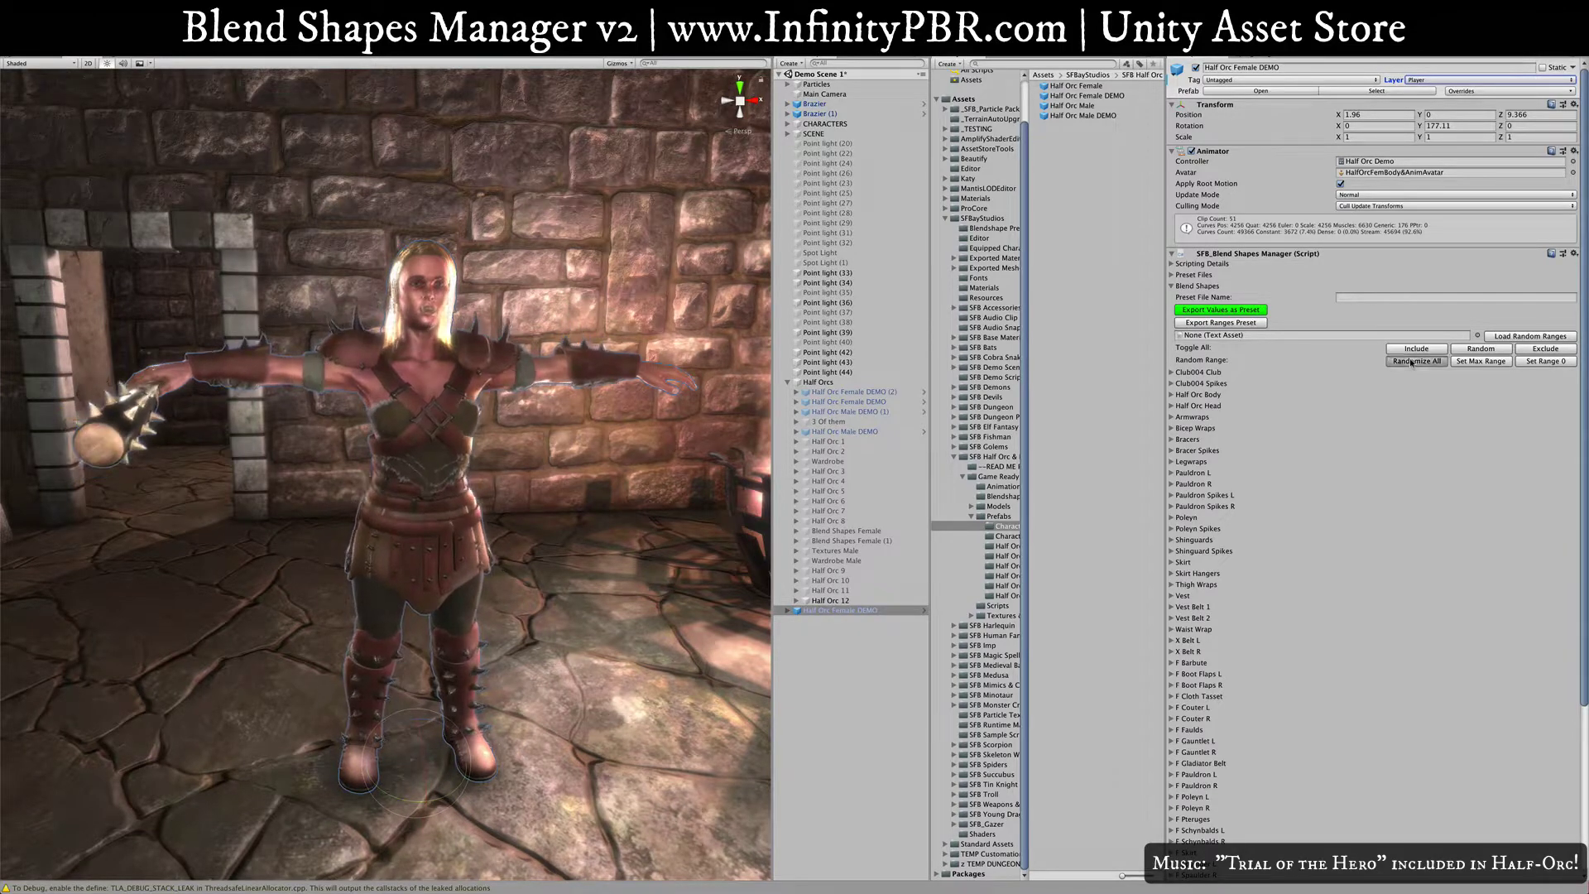
left_click(1412, 361)
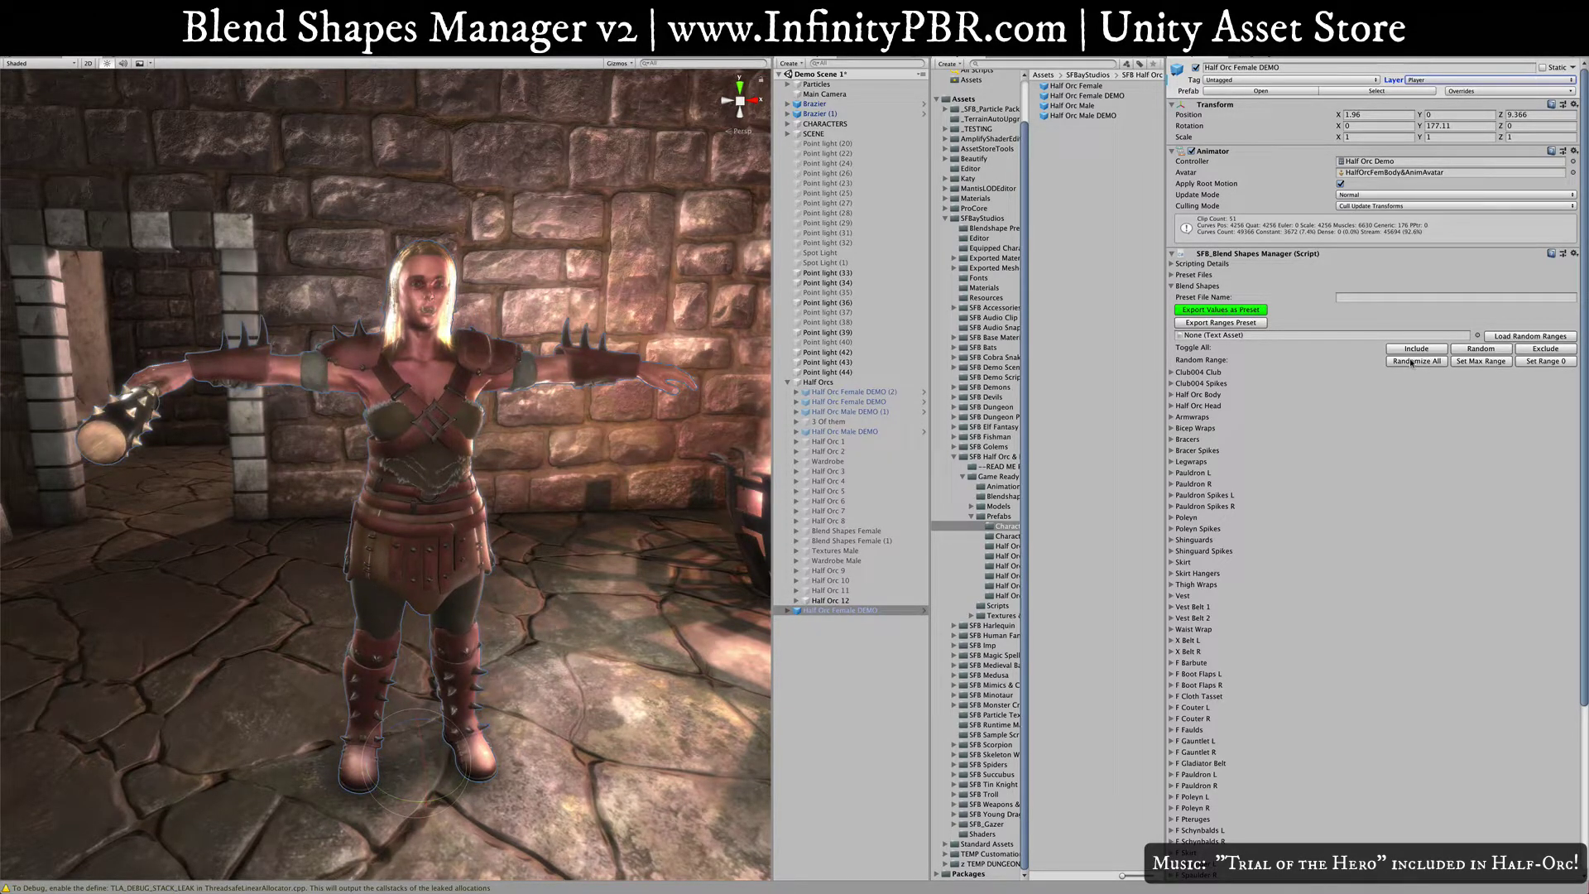
left_click(1412, 361)
left_click(1412, 362)
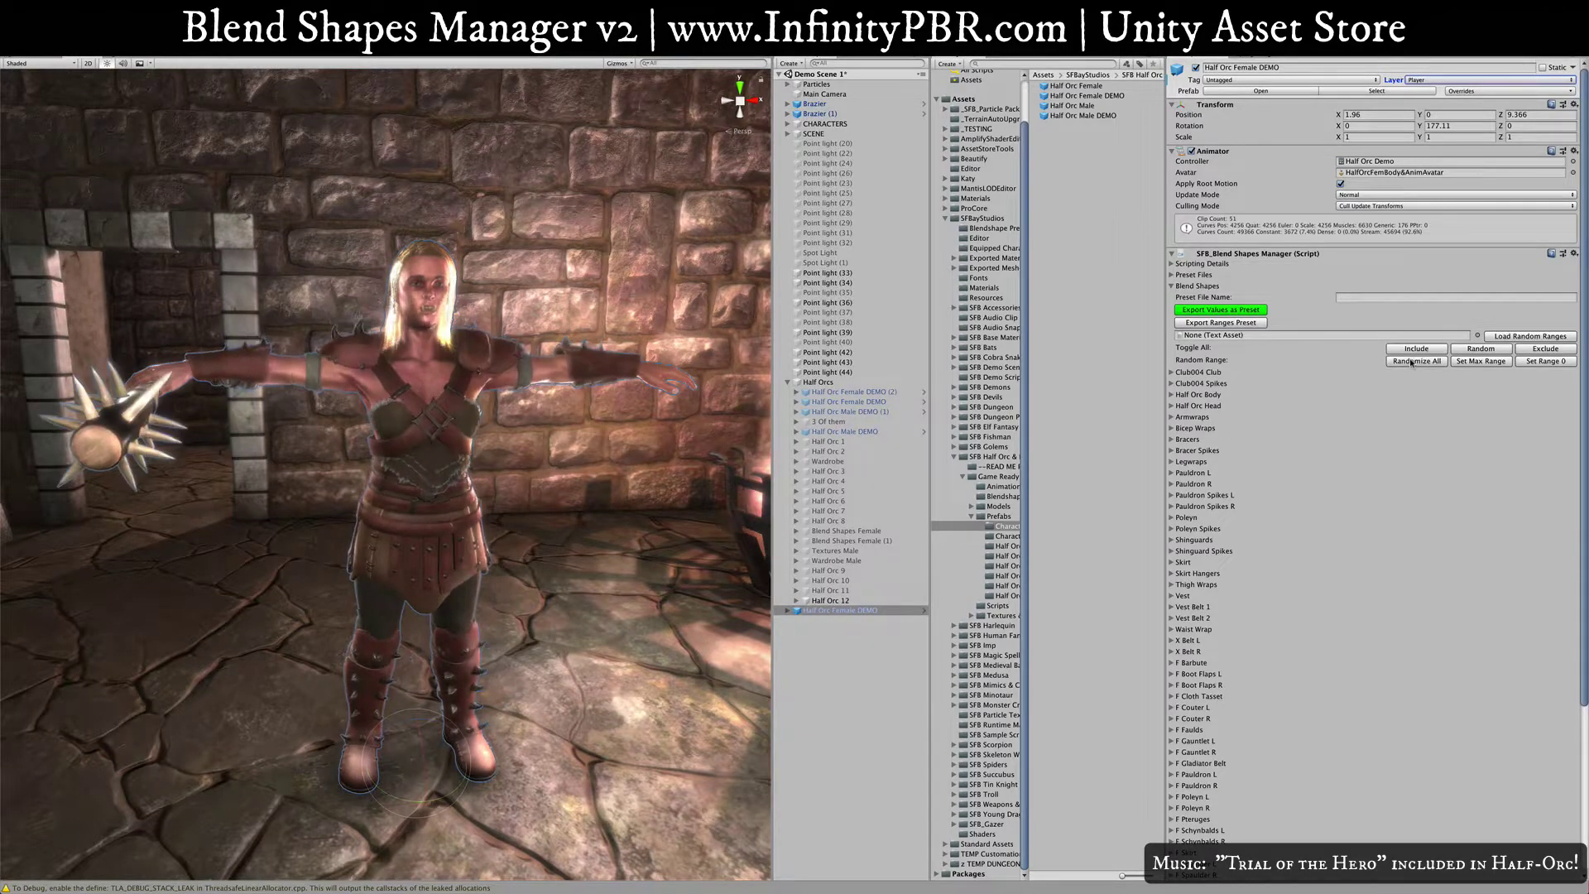
left_click(1412, 361)
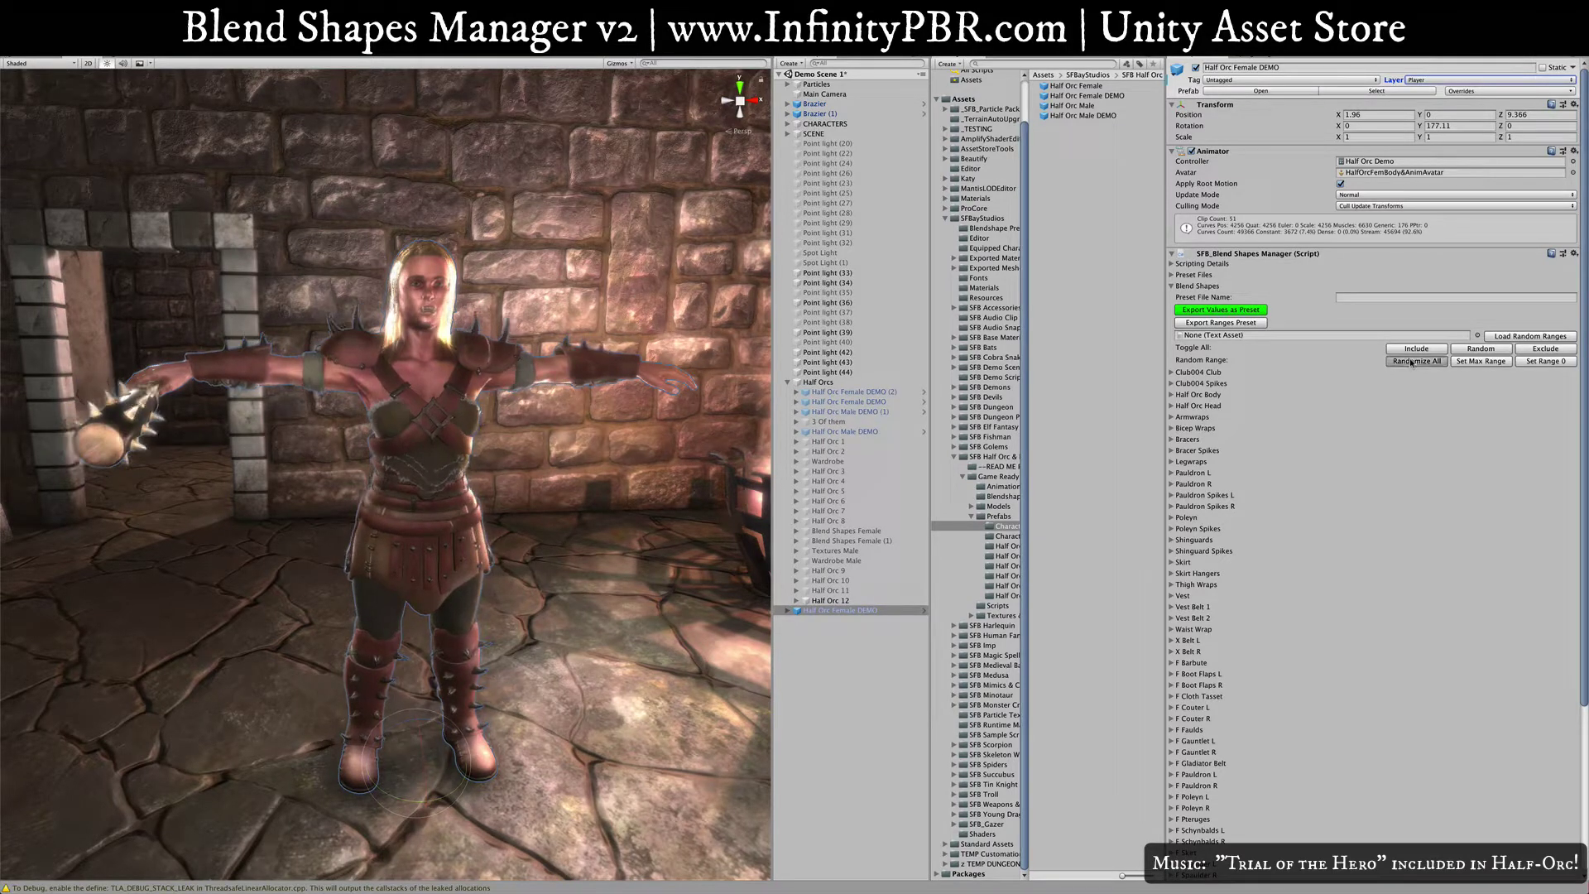
left_click(1412, 362)
left_click(1412, 362)
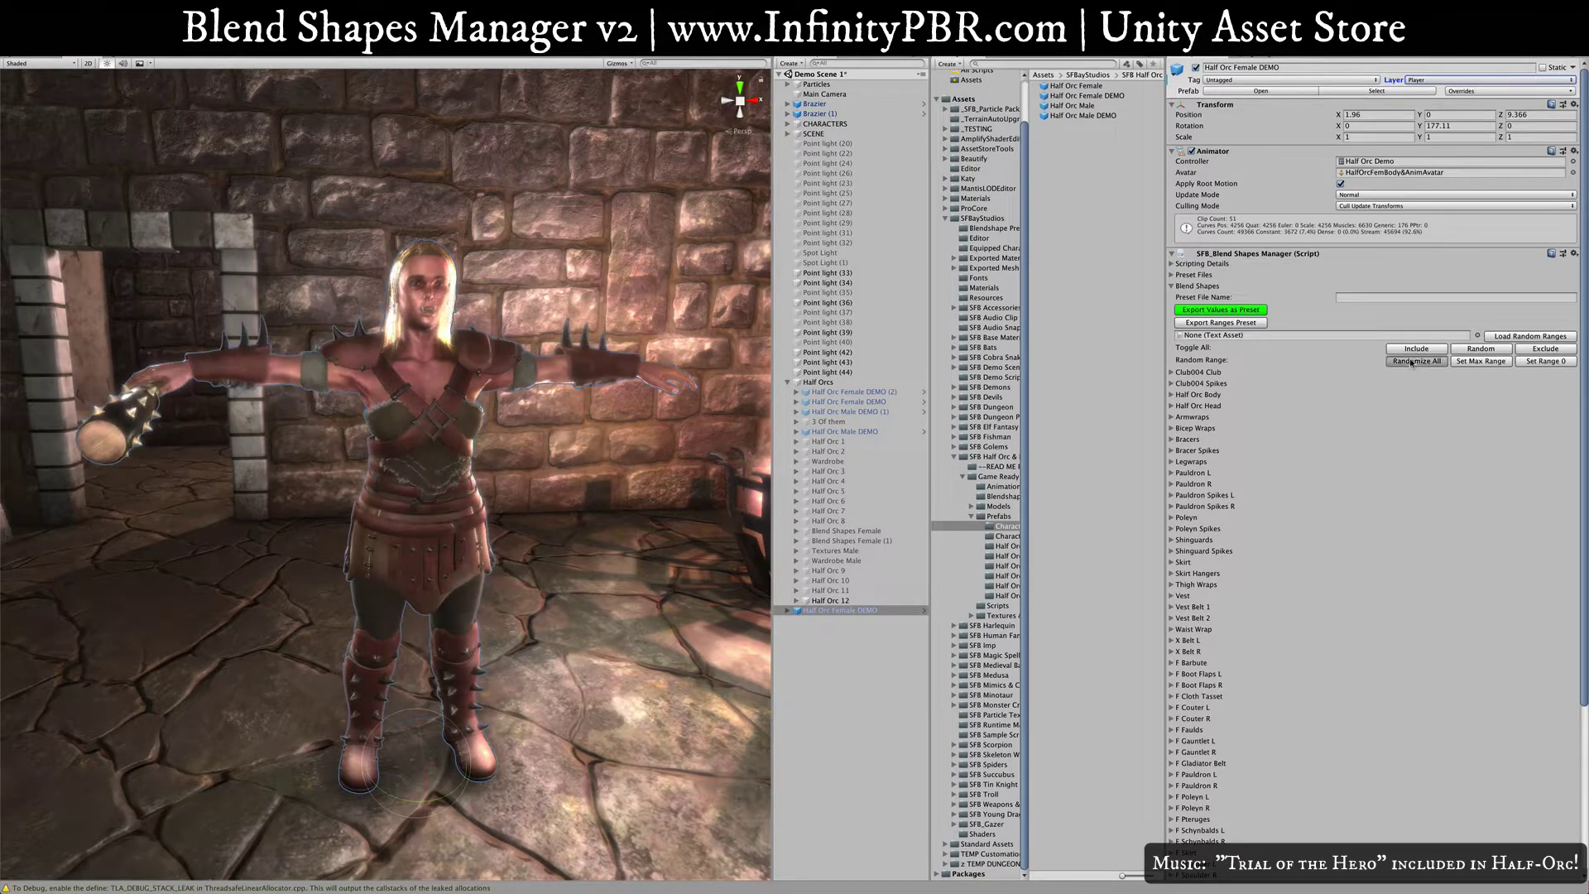
left_click(1412, 362)
left_click(1412, 361)
left_click(1412, 362)
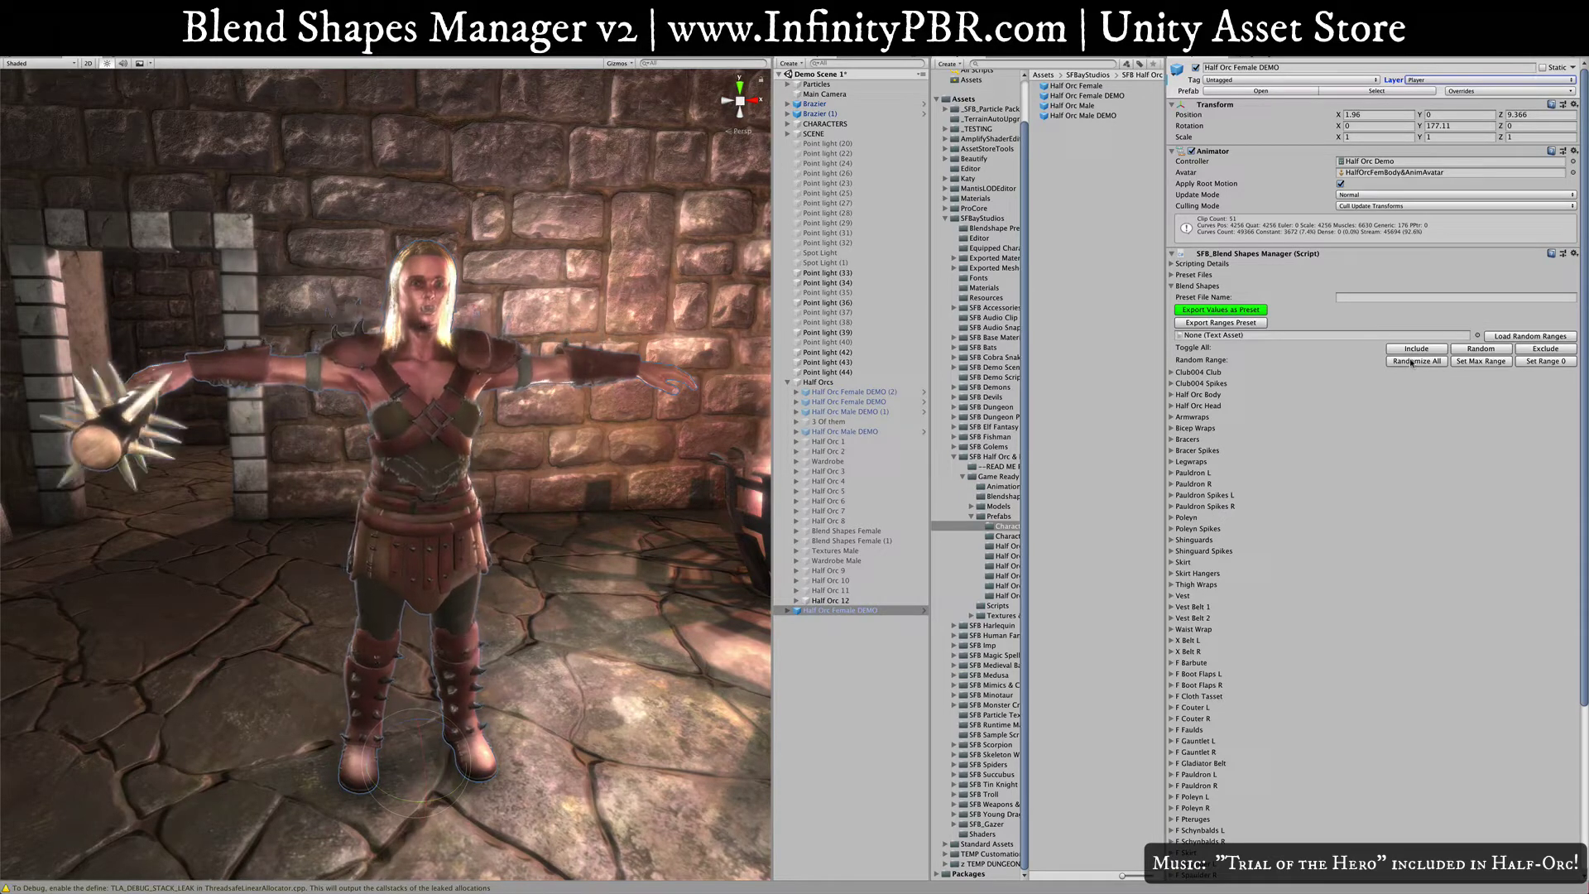
left_click(1412, 362)
left_click(1412, 362)
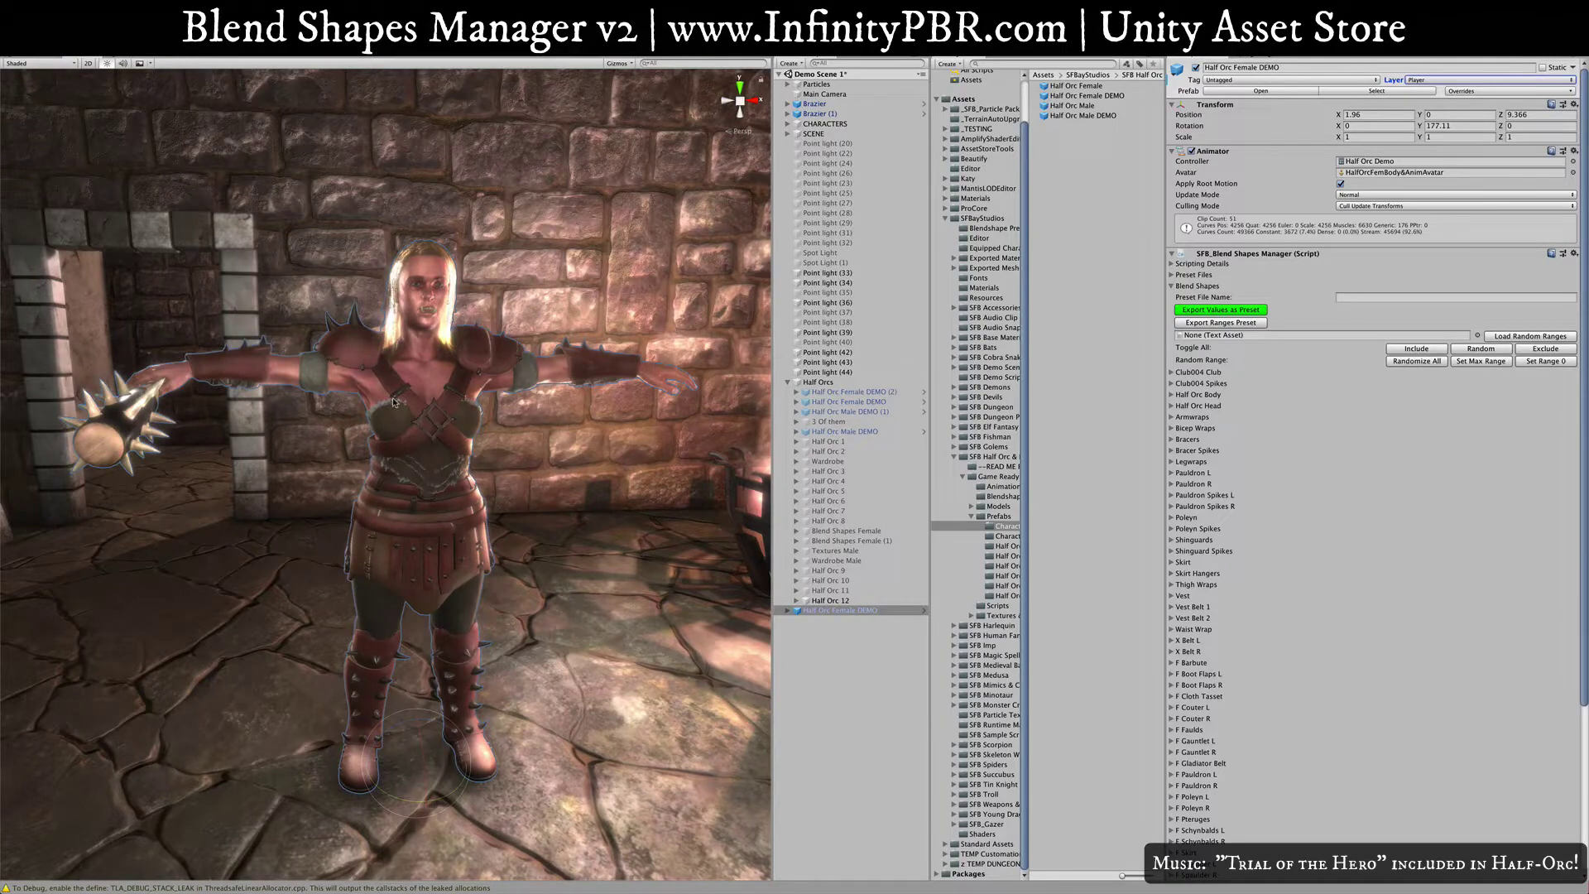
Step: Orbit and zoom around the randomized Half-Orc to inspect her spiked shoulders, boots and club
left_click_drag(436, 414, 631, 462, "alt")
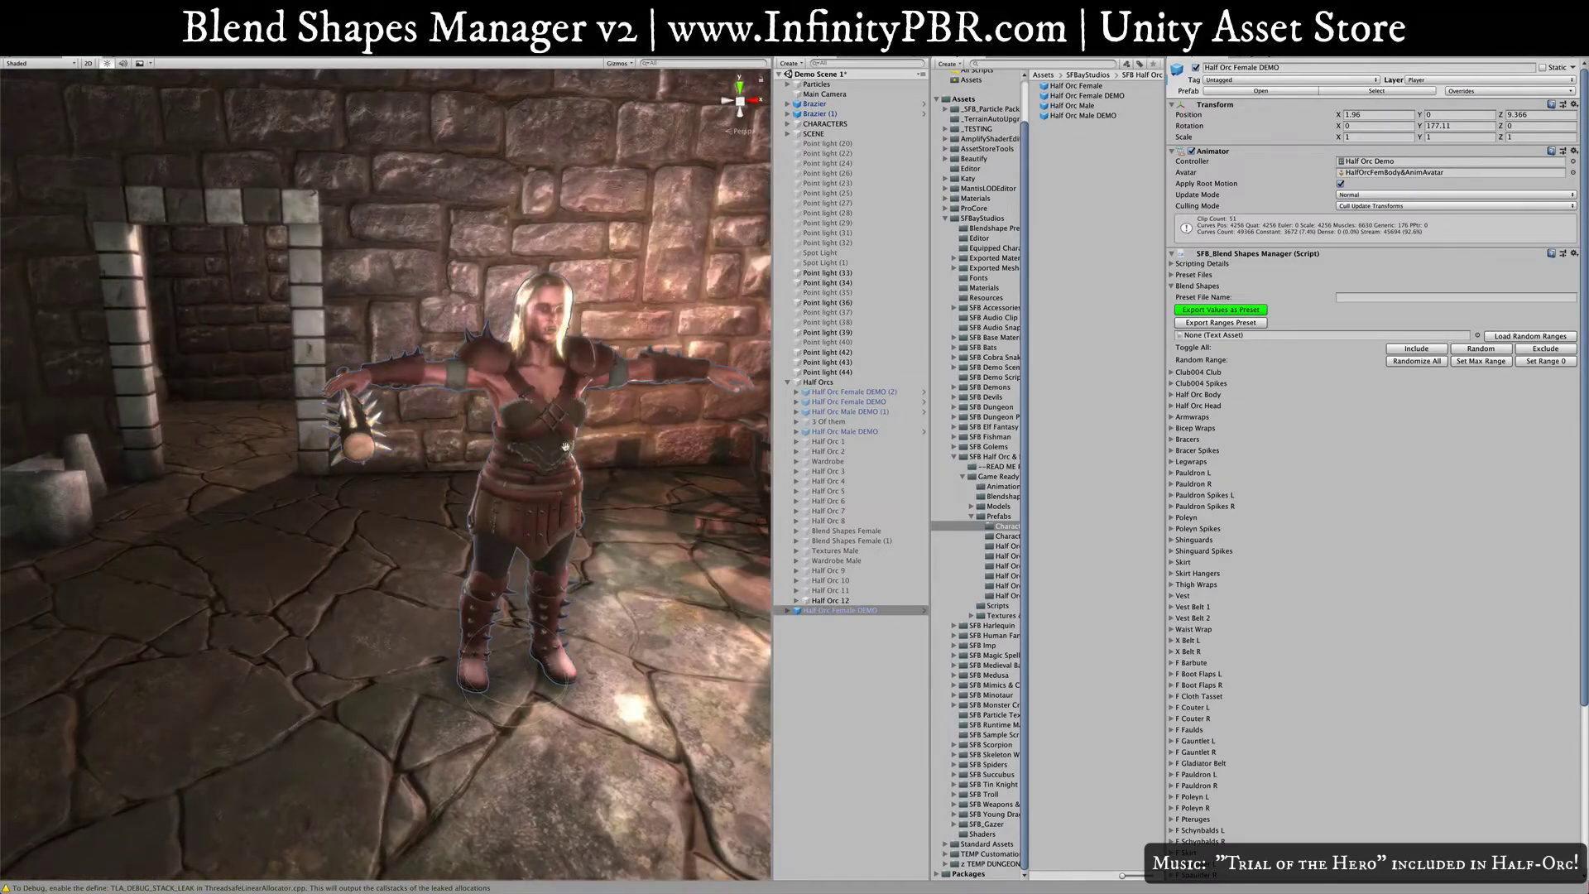
scroll(488, 459, "up", 8)
scroll(489, 464, "down", 8)
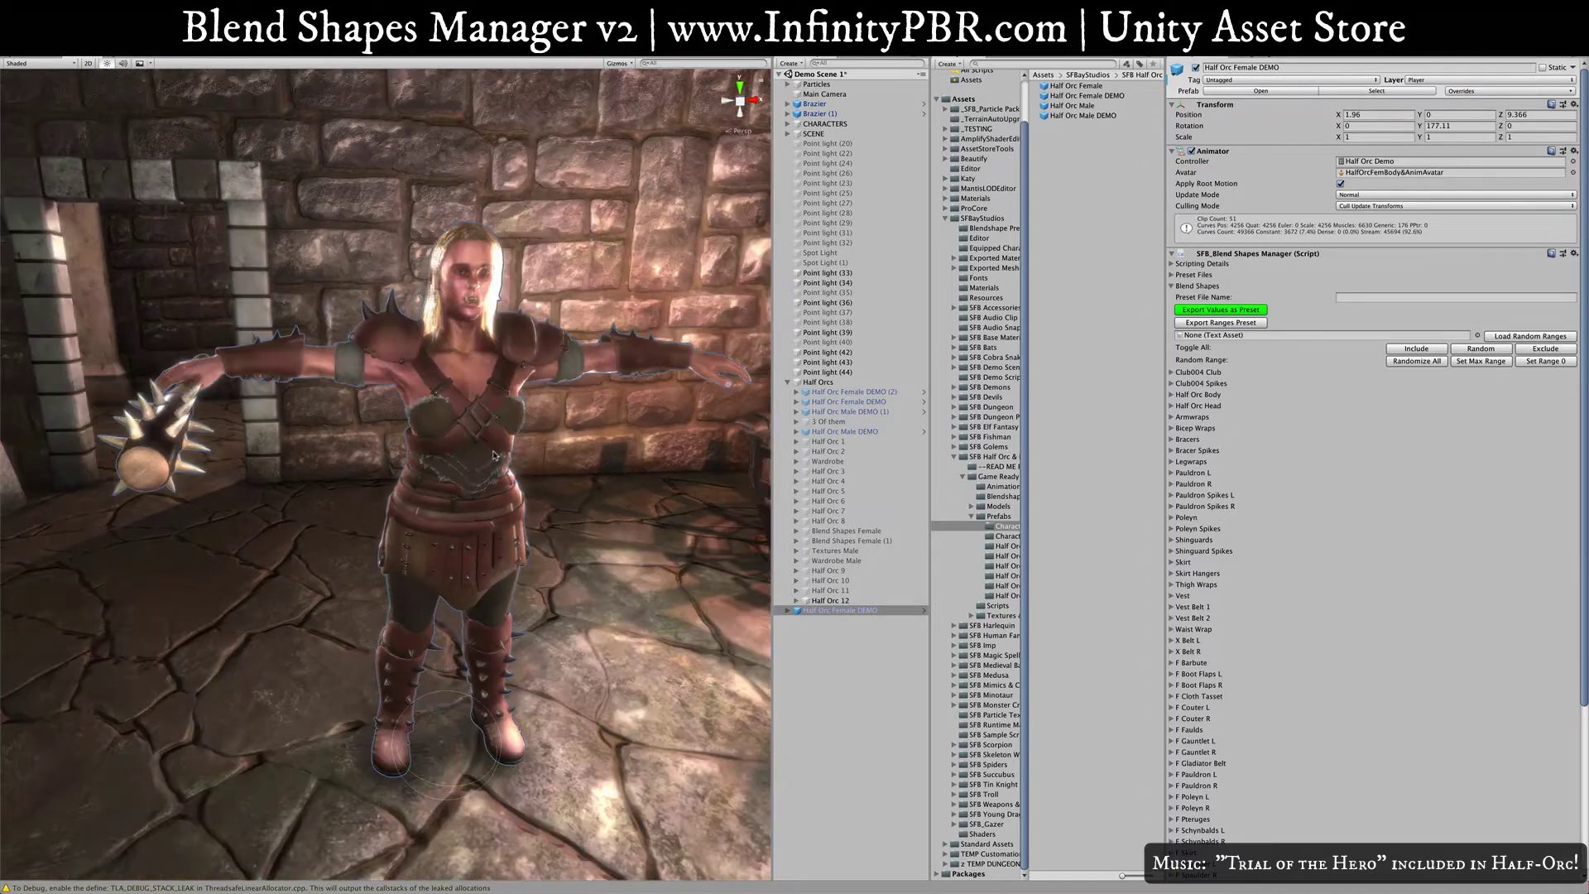
mouse_move(488, 464)
left_mouse_down("alt")
mouse_move(439, 476)
mouse_move(361, 432)
left_mouse_up("alt")
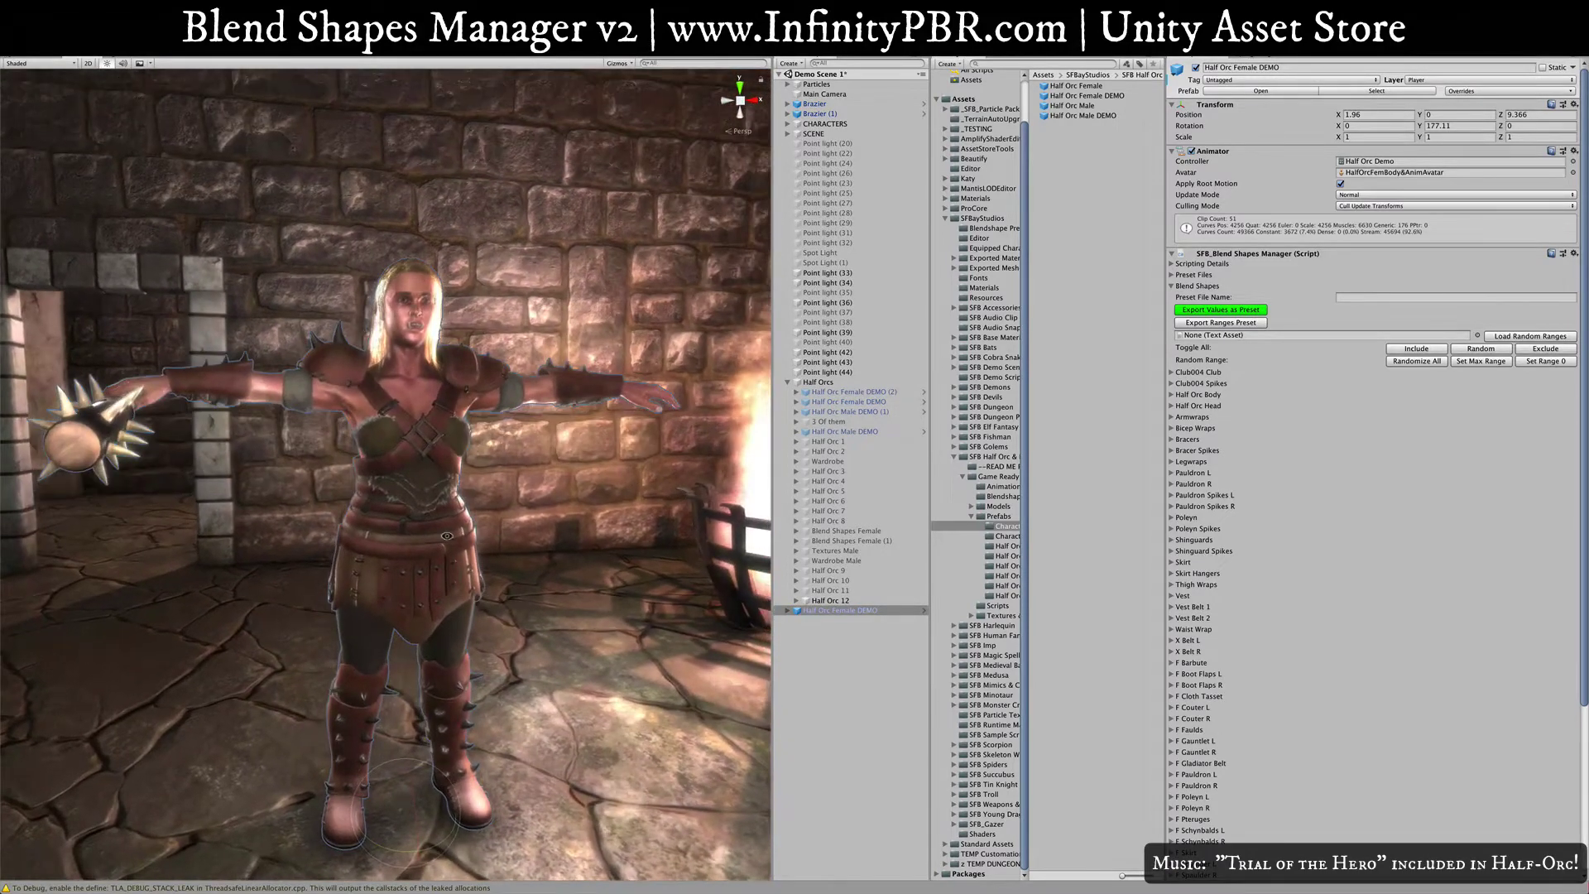
mouse_move(447, 537)
middle_mouse_down()
mouse_move(461, 558)
mouse_move(447, 537)
middle_mouse_up()
scroll(1210, 473, "down", 5)
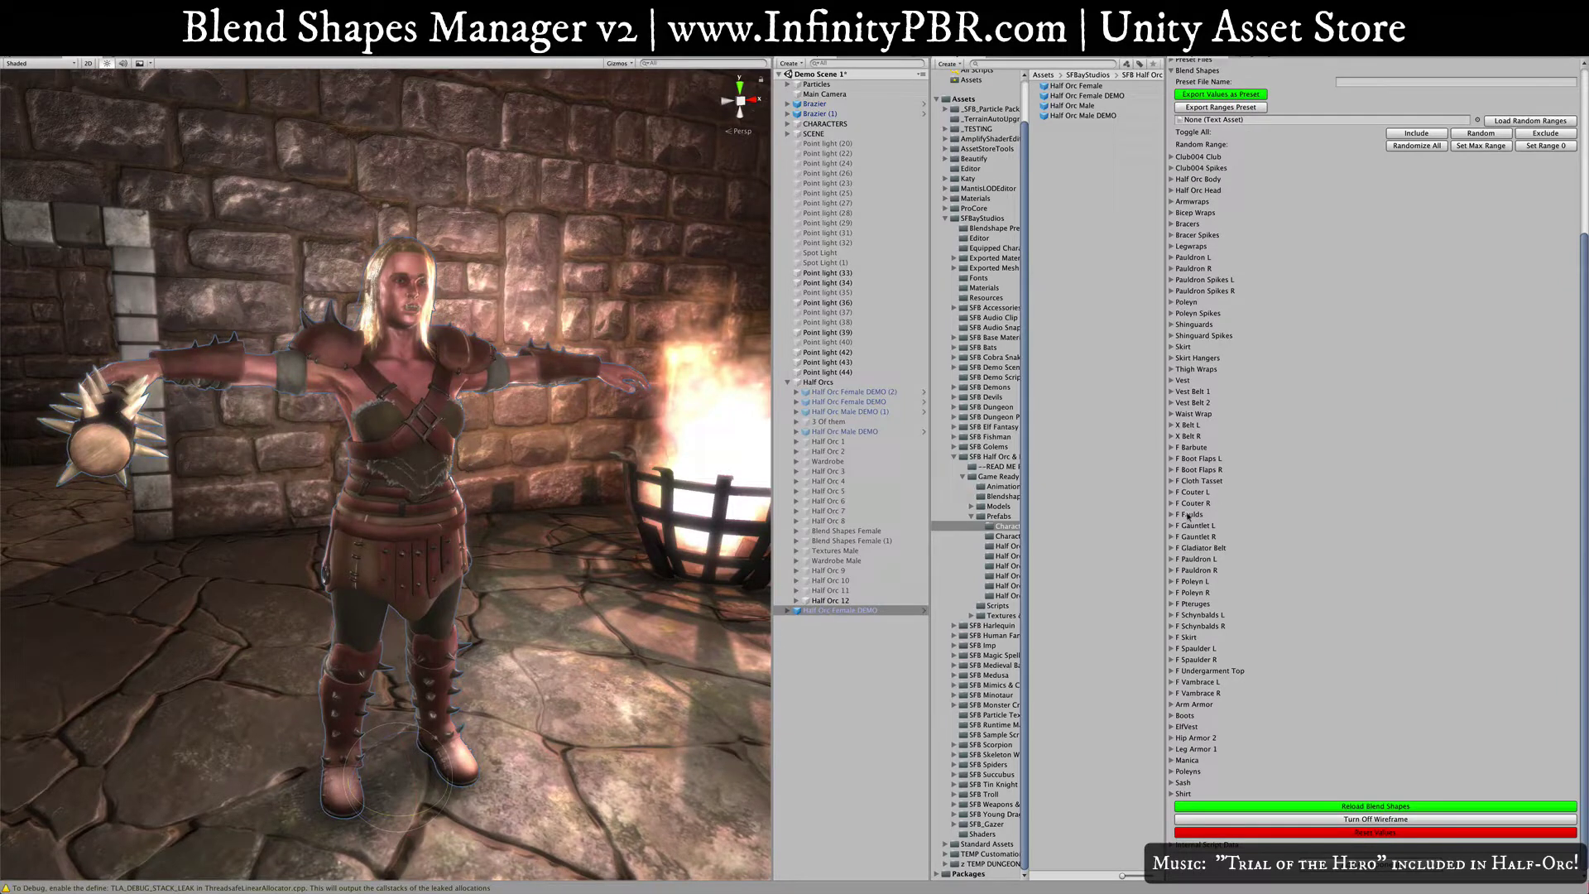
scroll(1179, 390, "up", 5)
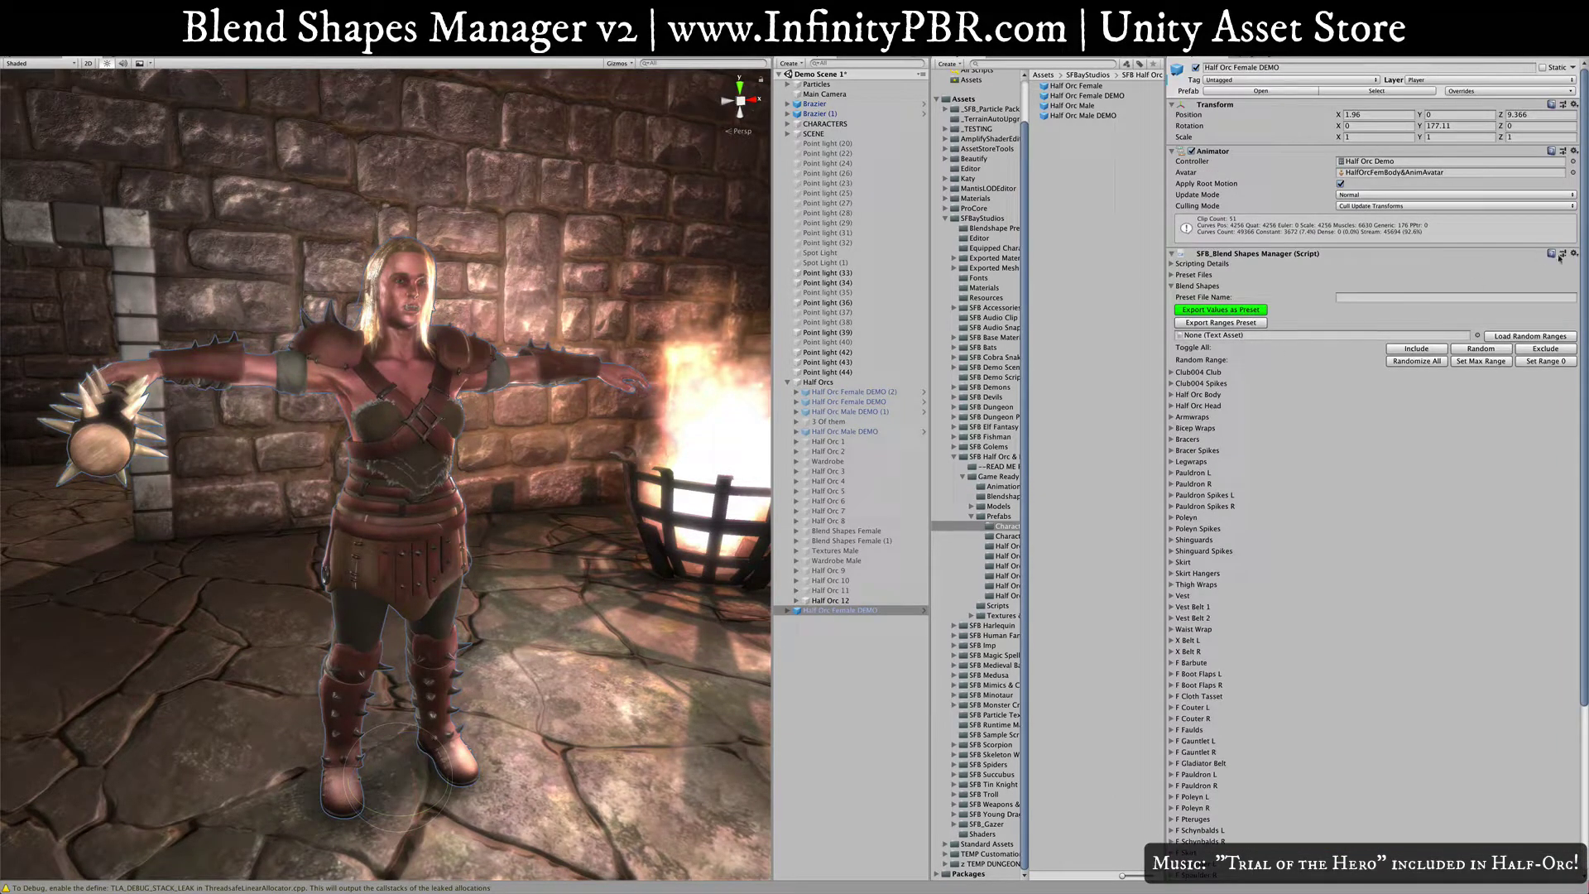
left_click(1574, 254)
Step: Enable the four hair objects under Half Orc Female DEMO
left_click(1526, 265)
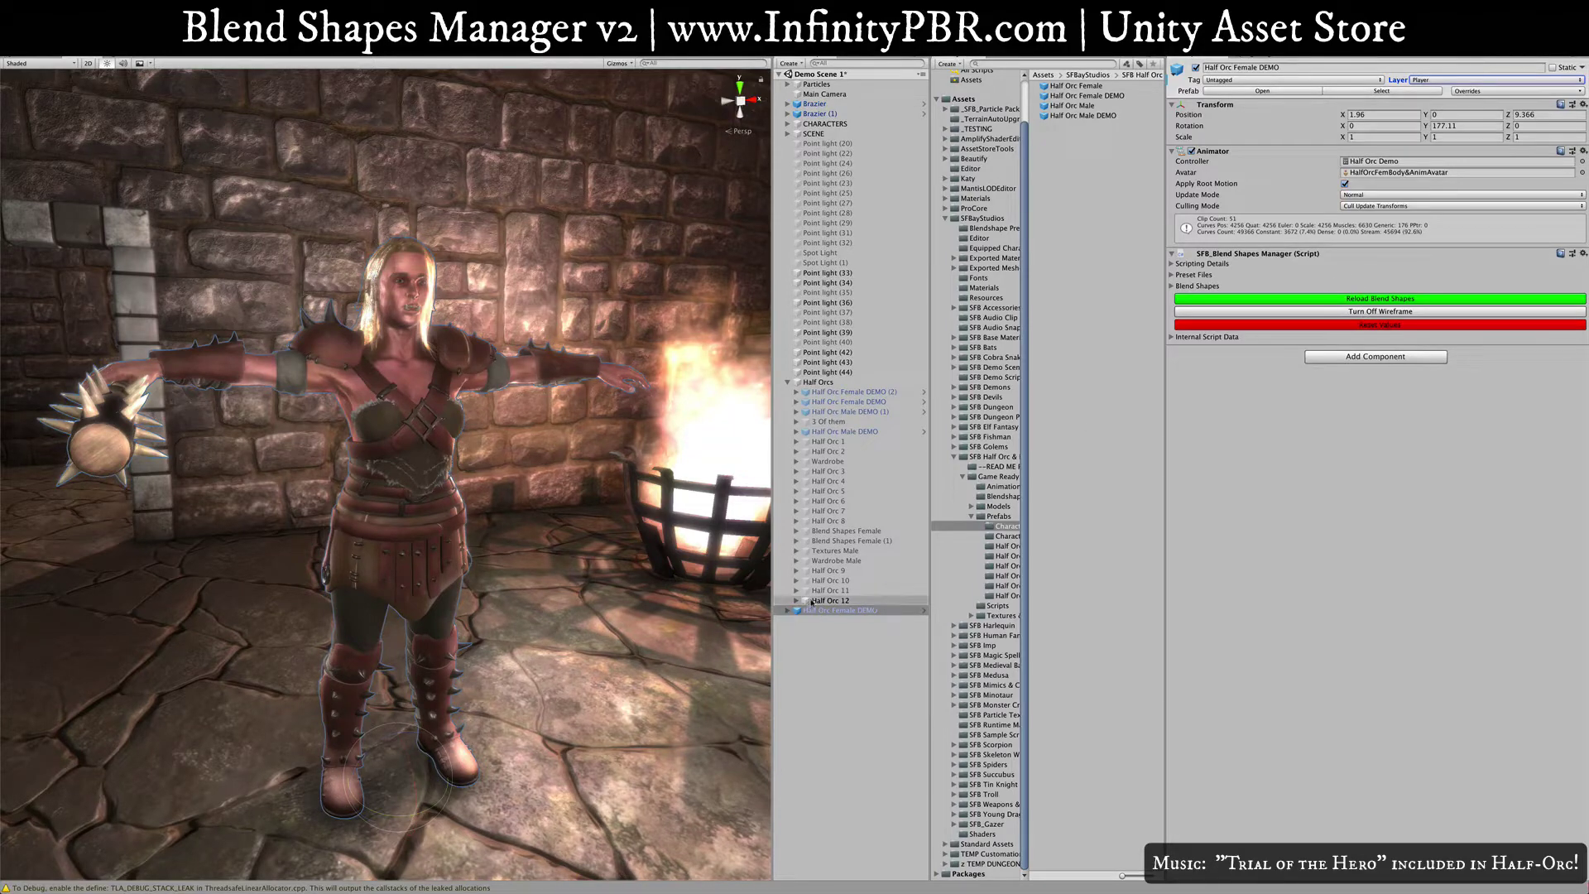
left_click(875, 610)
key("Right")
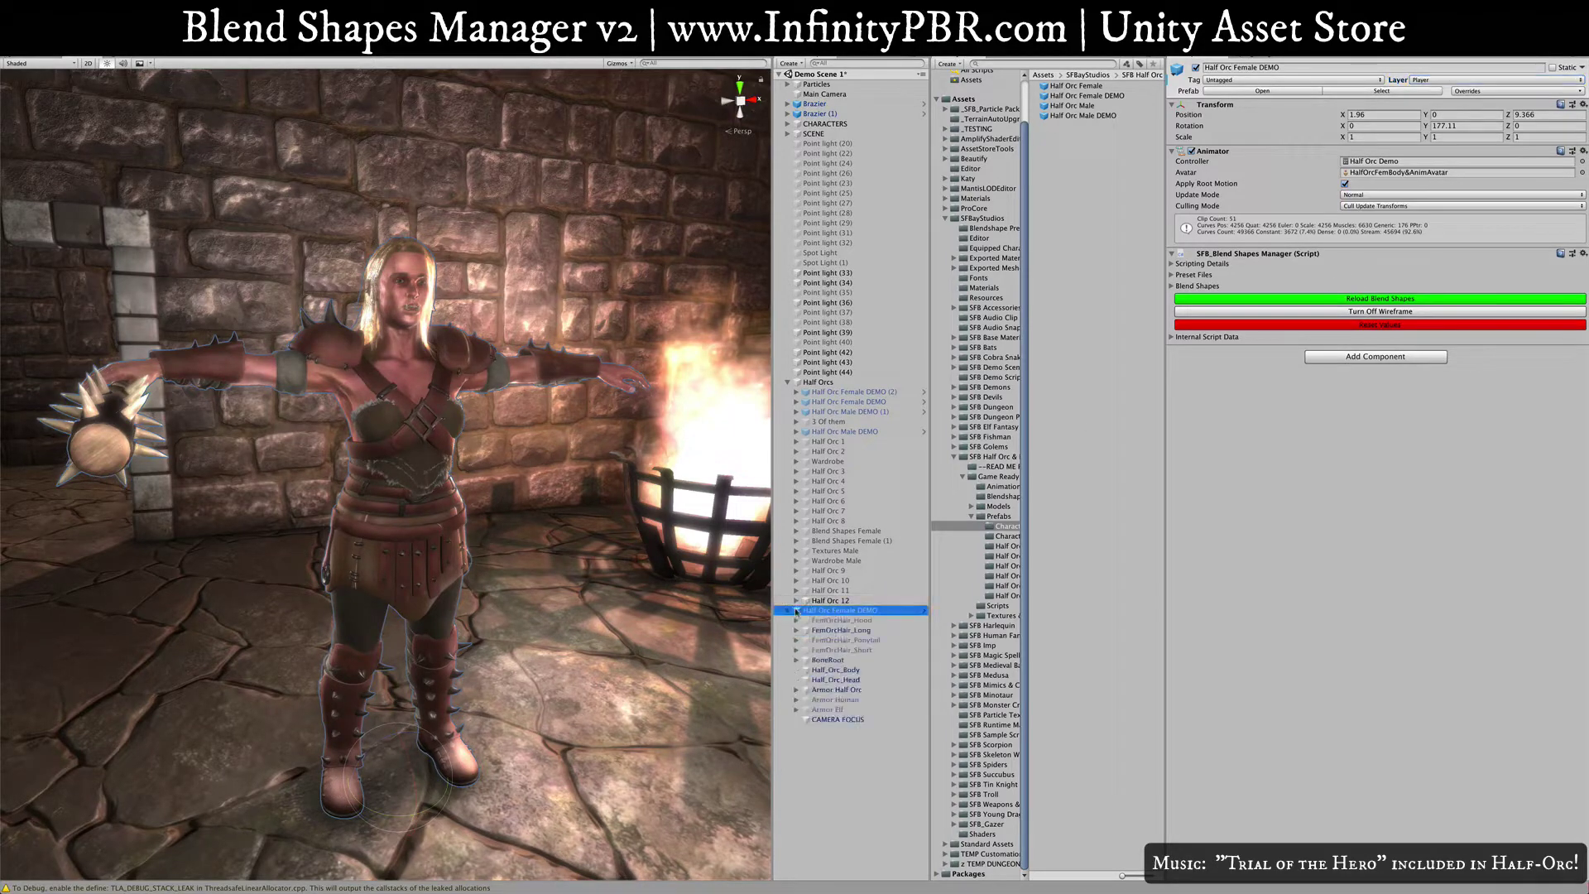
left_click(840, 620)
left_click(841, 650, "shift")
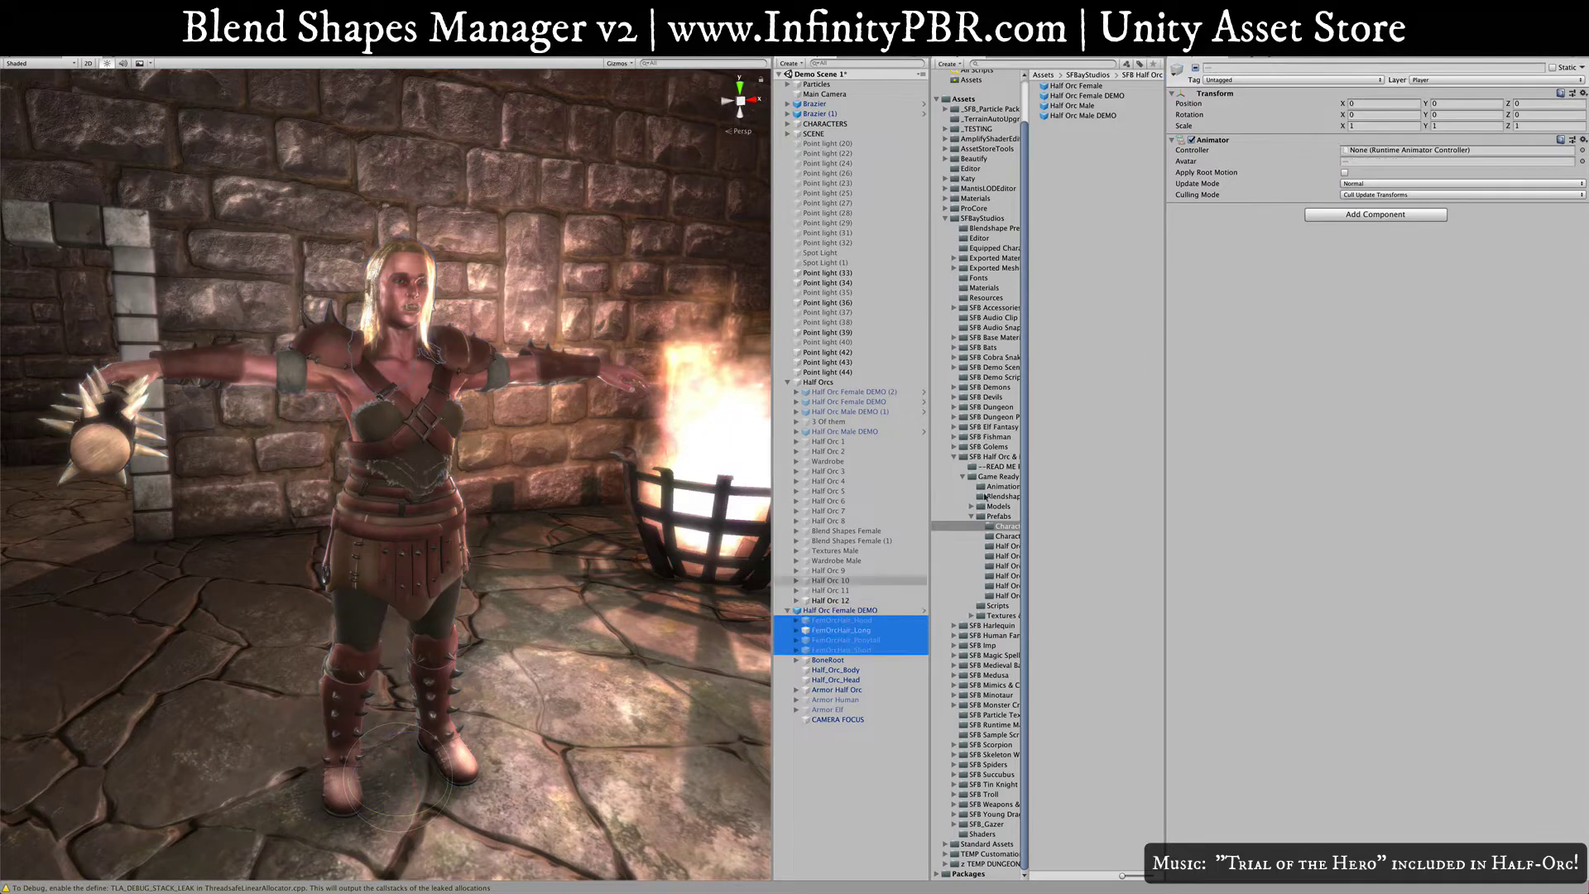
left_click(1195, 69)
Step: Activate the Armor Human and Armor Elf sets on the character
left_click(835, 699)
left_click(832, 709, "shift")
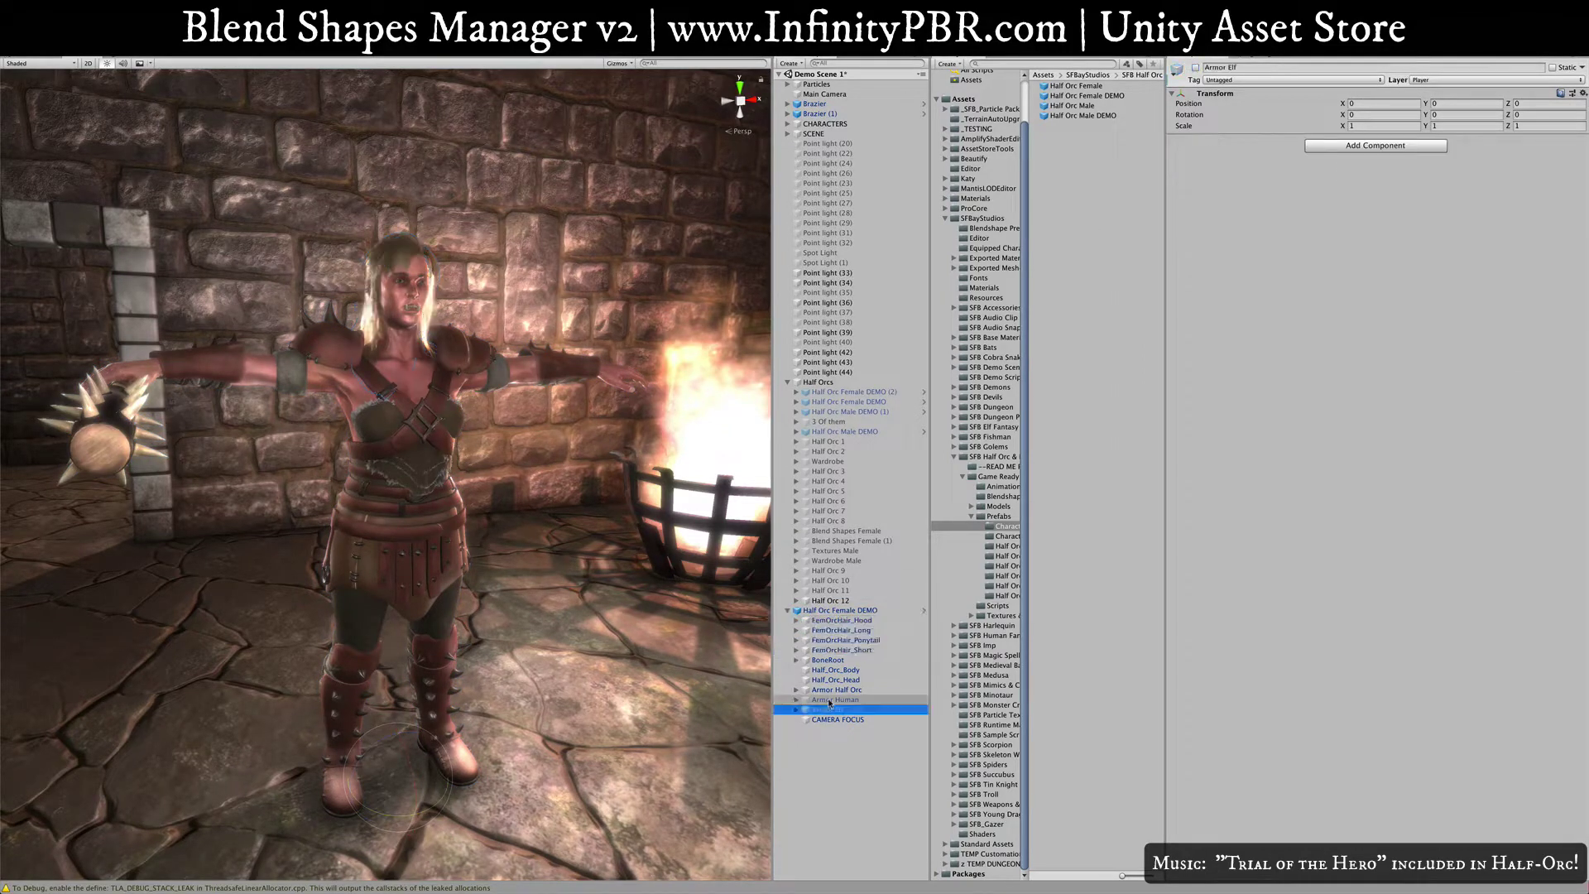
left_click(1194, 69)
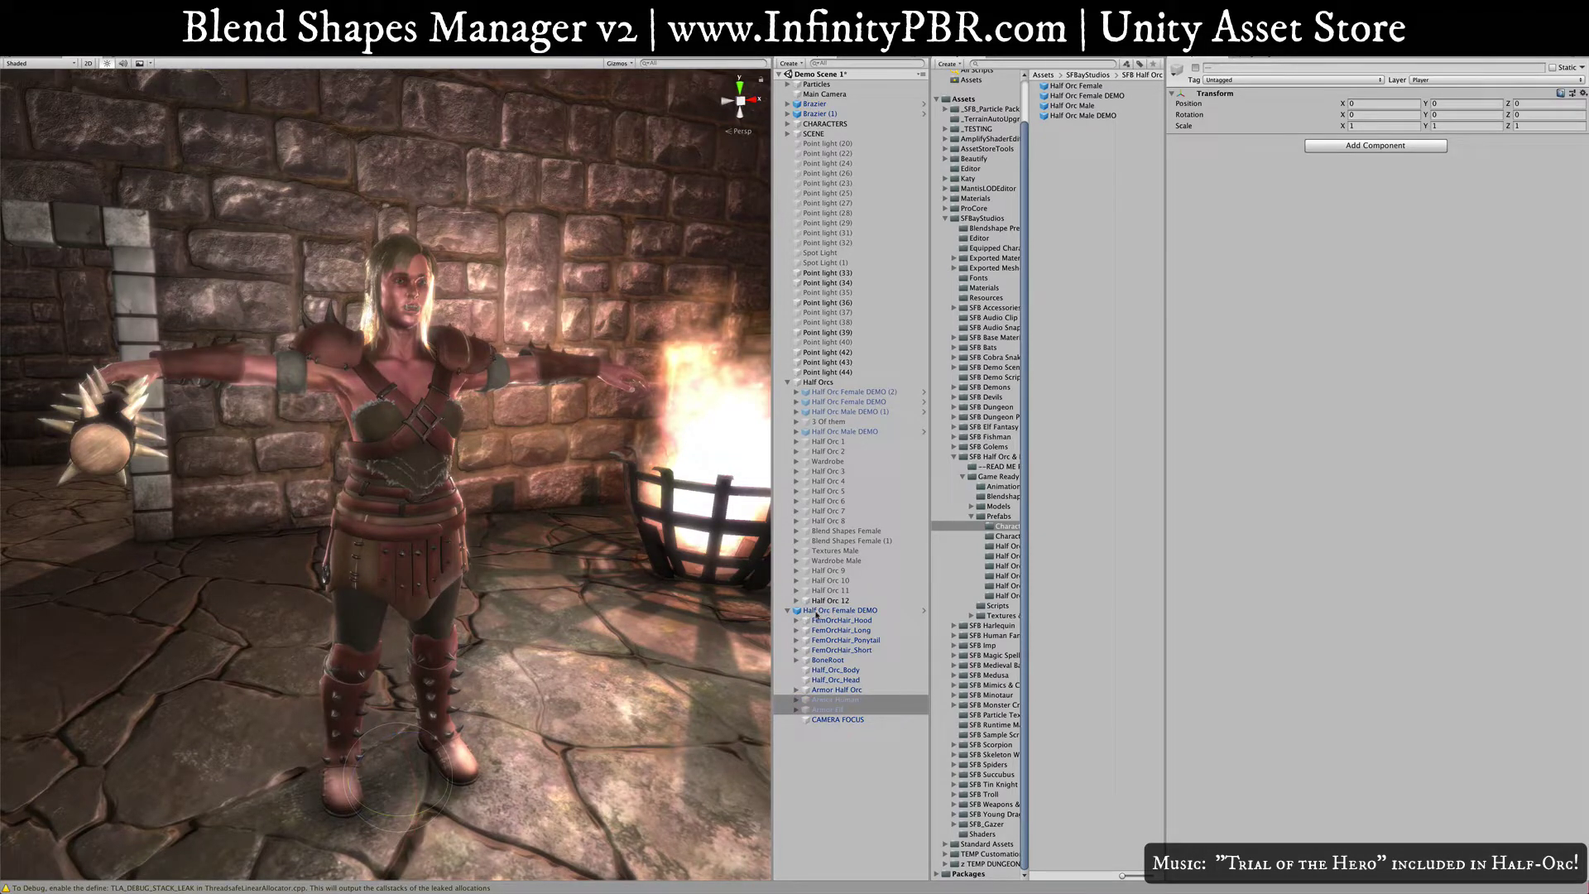
key("alt+shift+a")
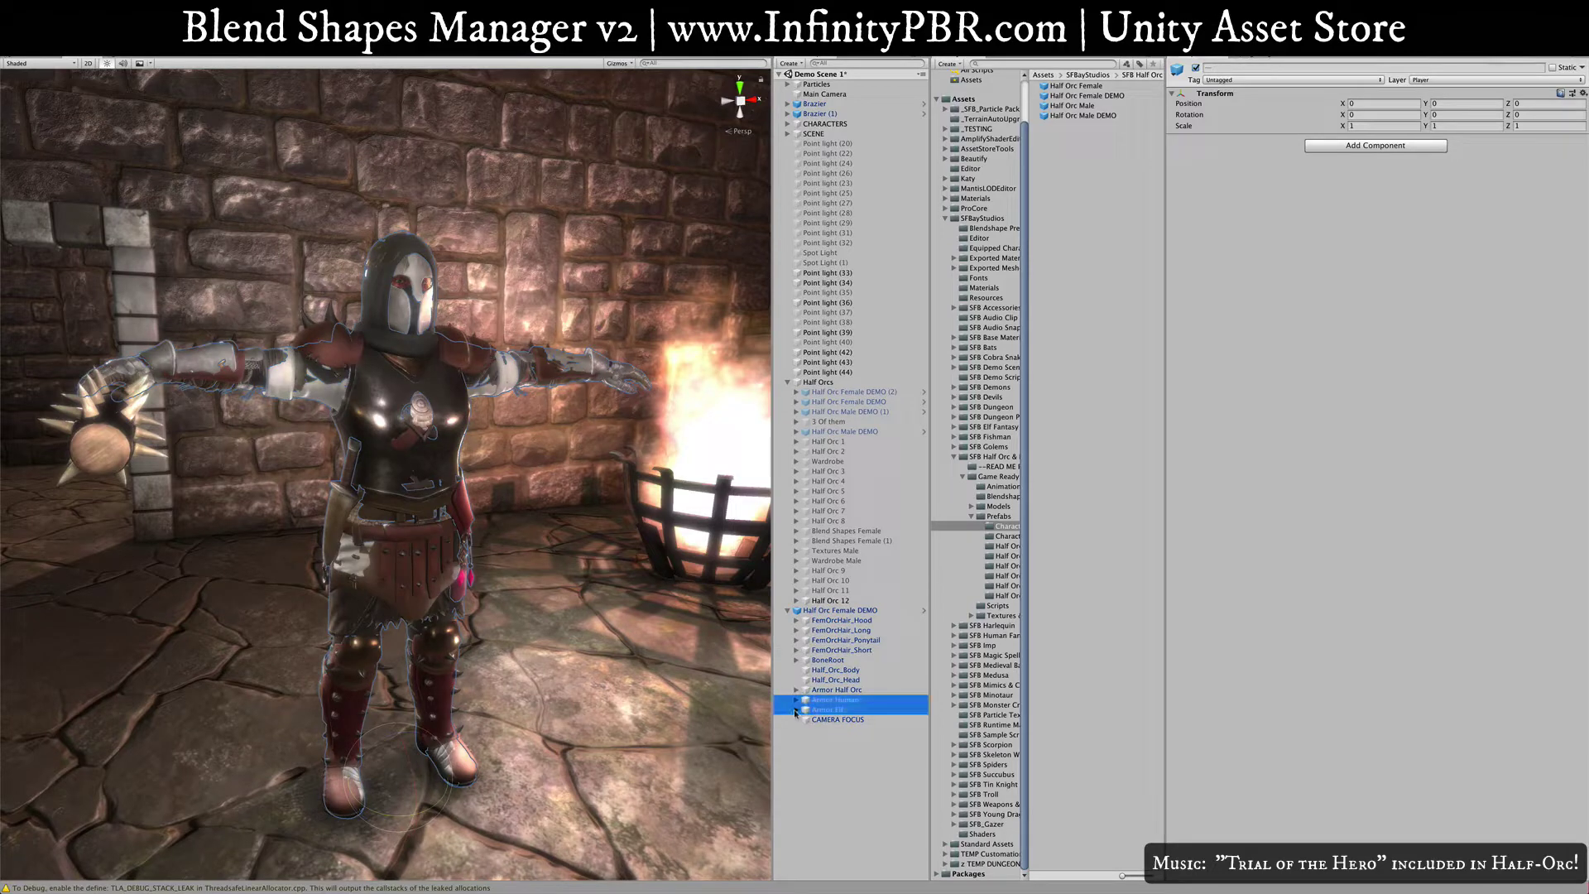
Step: Enable the Armor Half Orc pieces from ArmWraps down to XBelt2
left_click(796, 704)
left_click(795, 699)
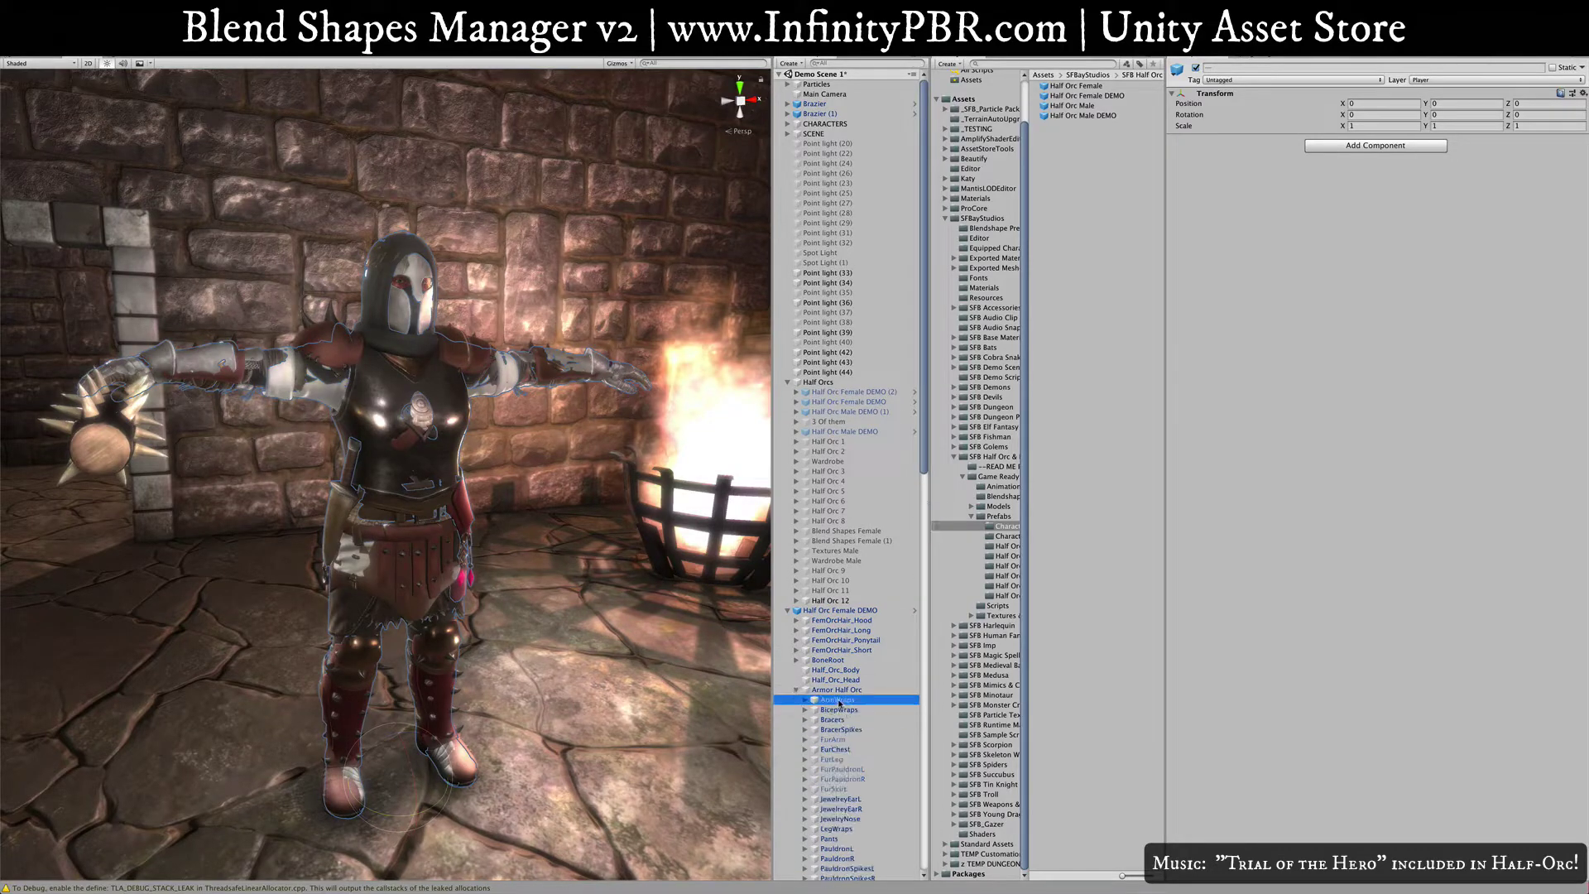
scroll(837, 702, "down", 4)
left_click(831, 551, "shift")
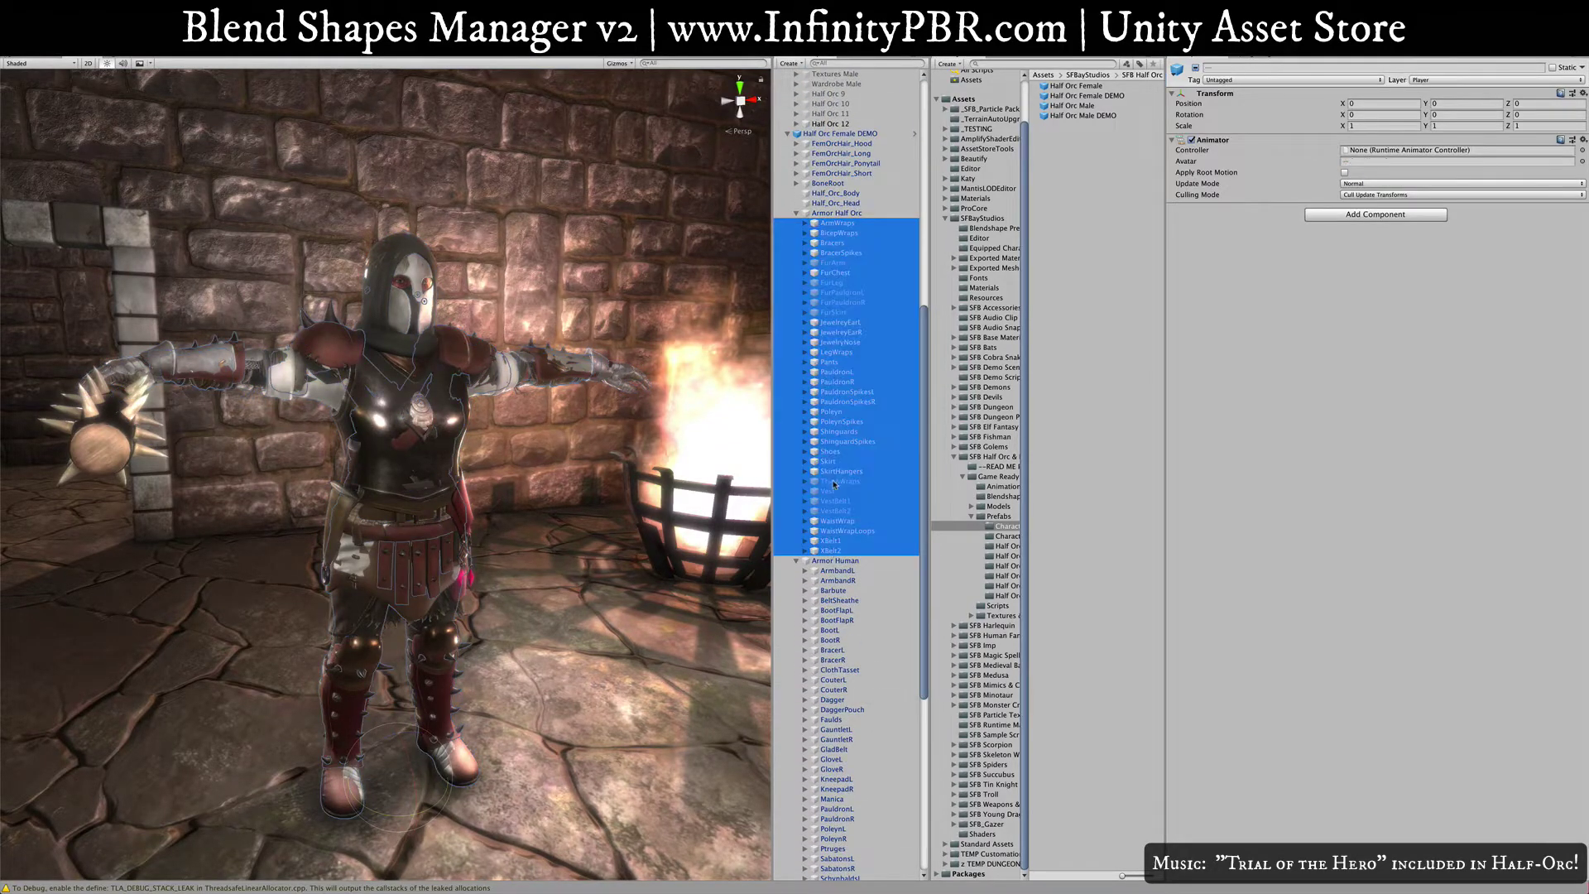
left_click(1196, 68)
scroll(836, 373, "up", 5)
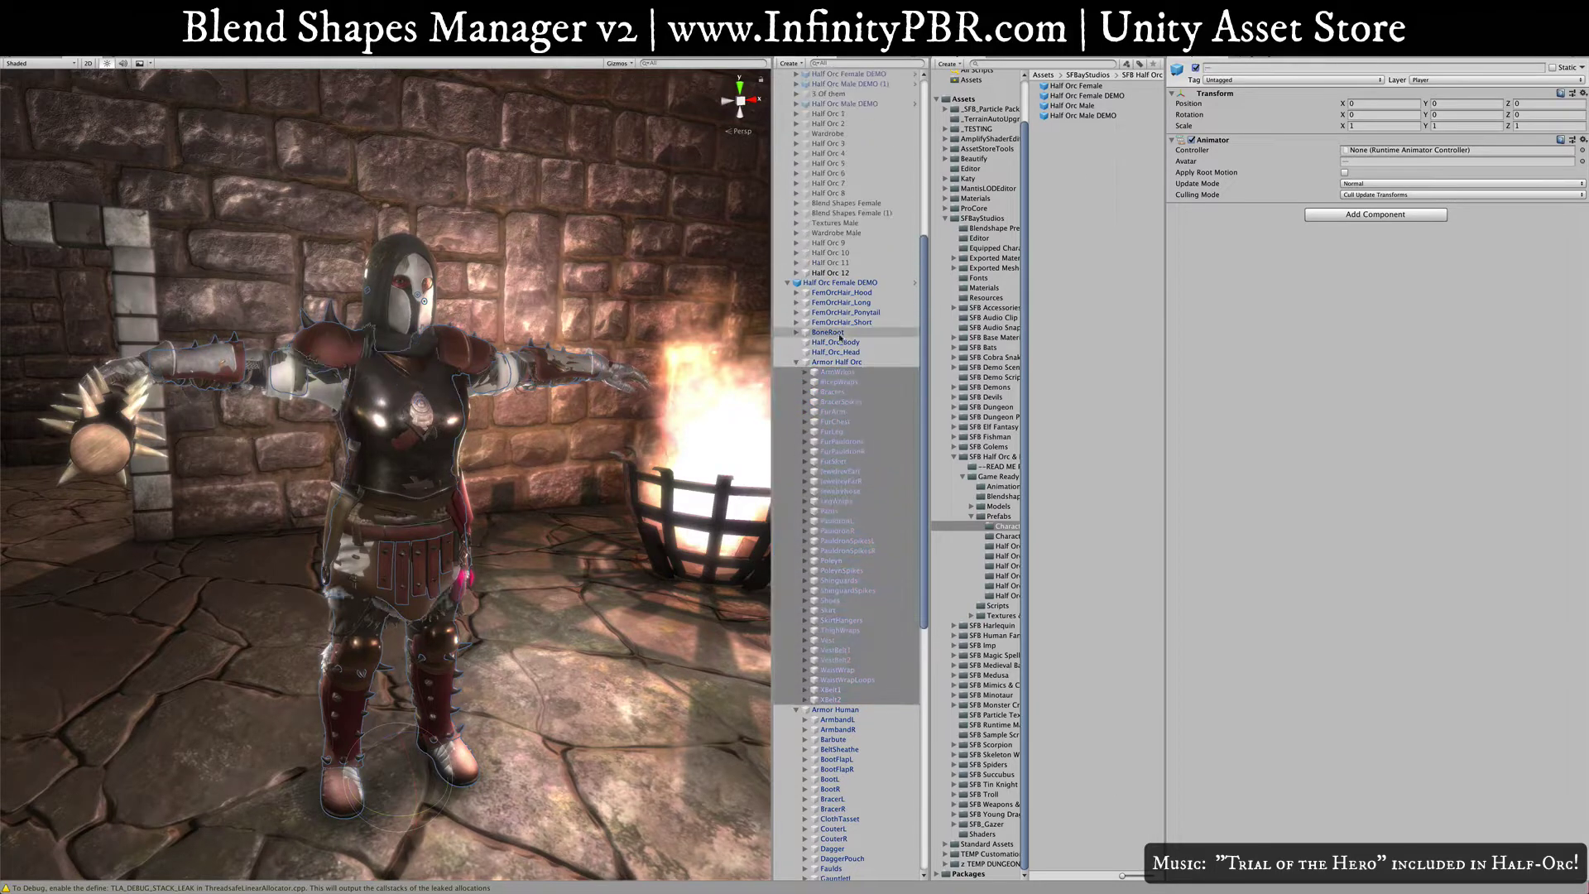
left_click_drag(832, 374, 835, 362)
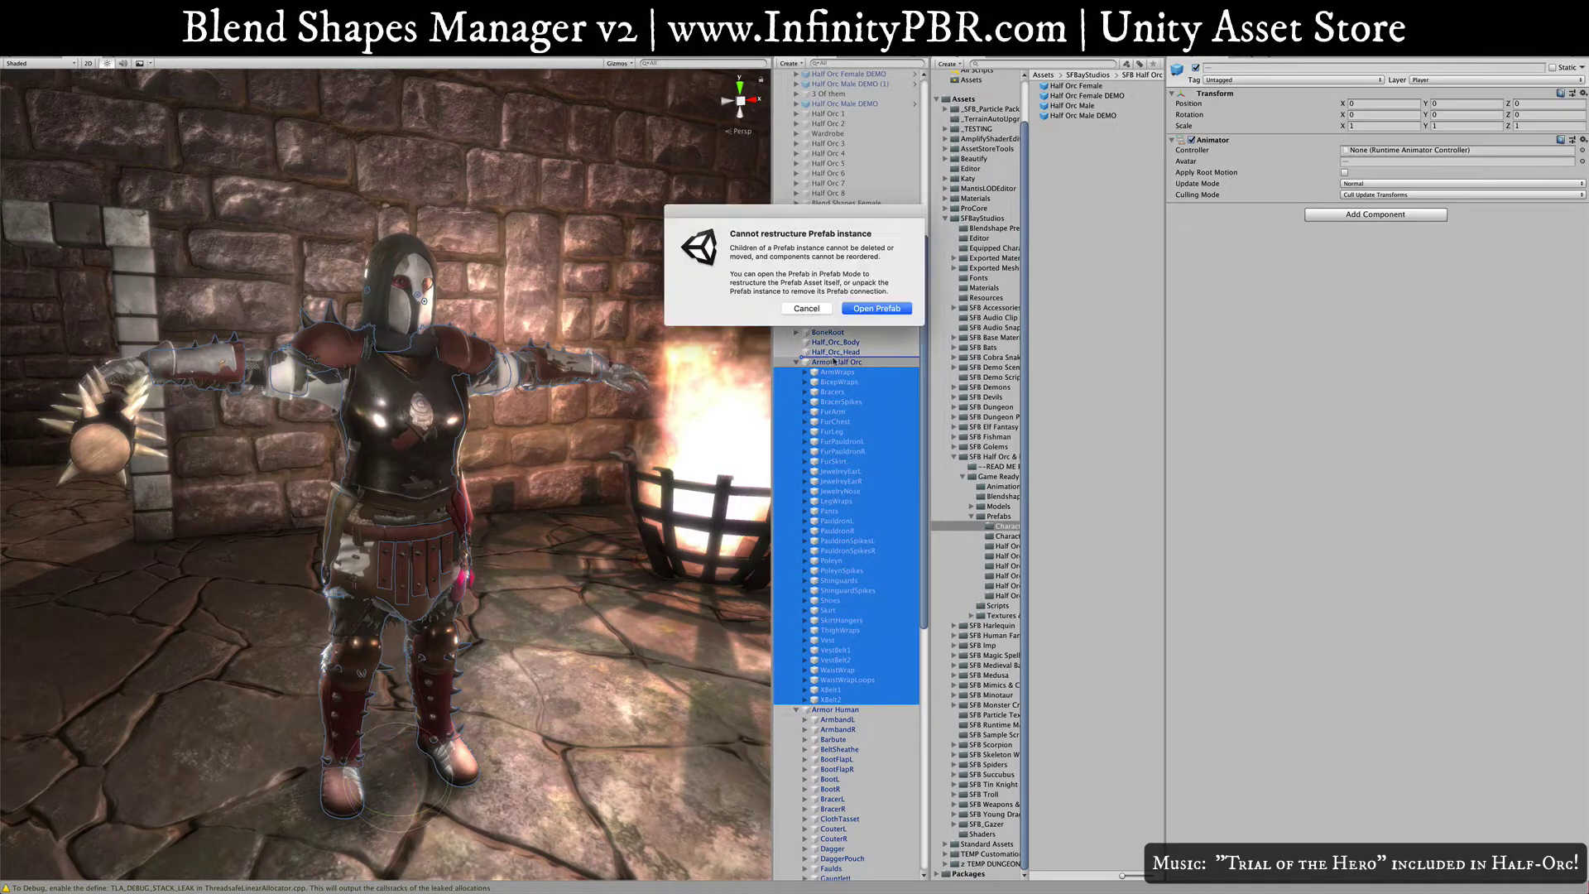
Step: Open the Half Orc Female DEMO prefab, widen the Hierarchy and collapse BoneRoot
left_click(871, 309)
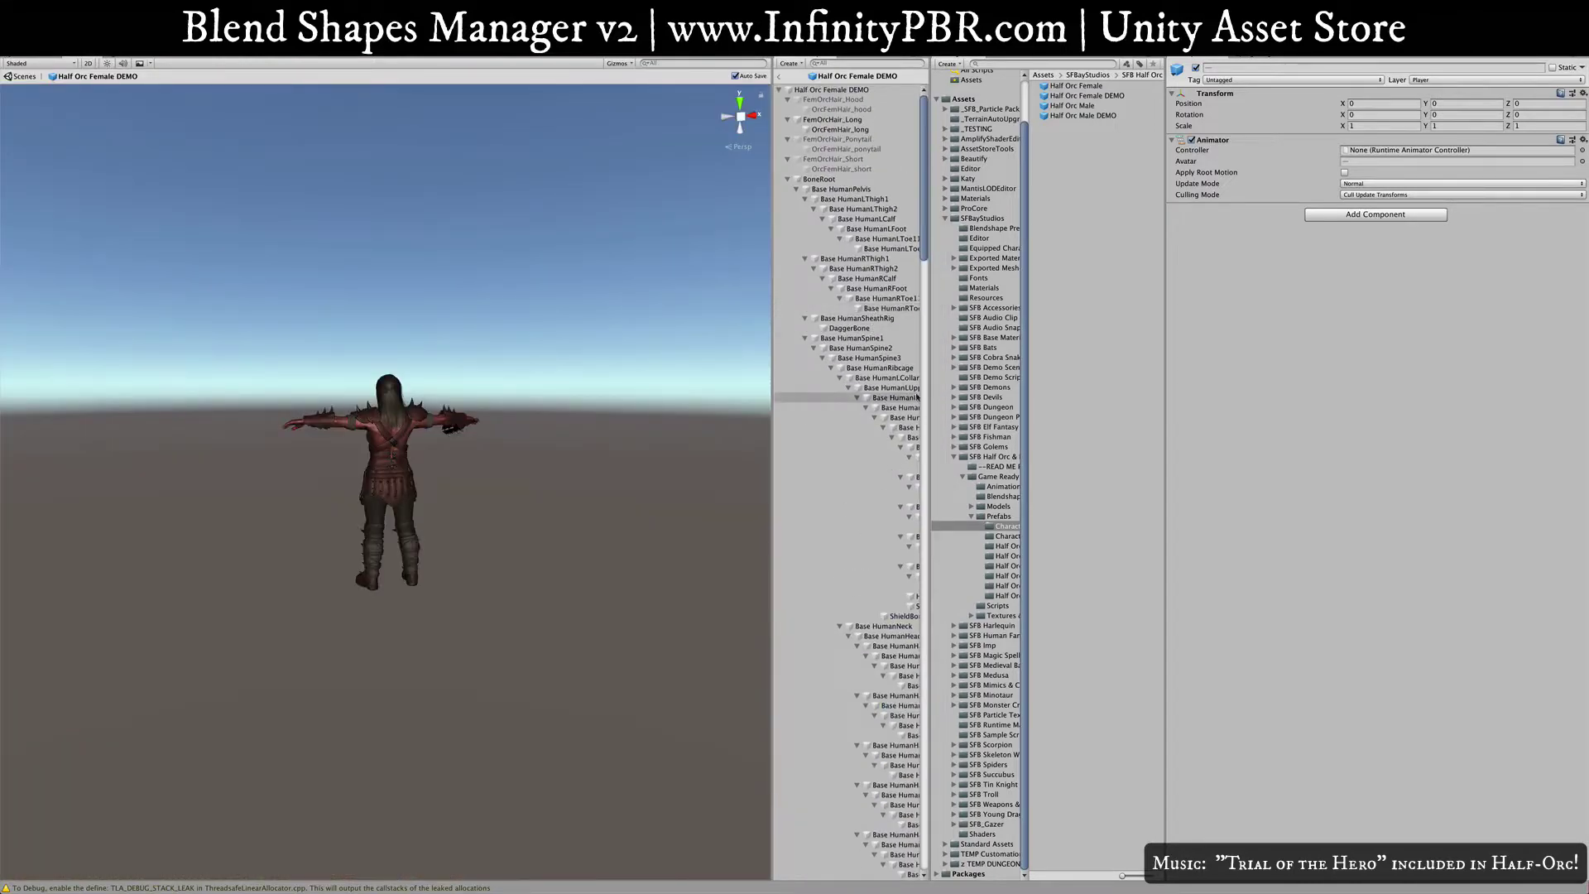
left_click_drag(773, 393, 681, 395)
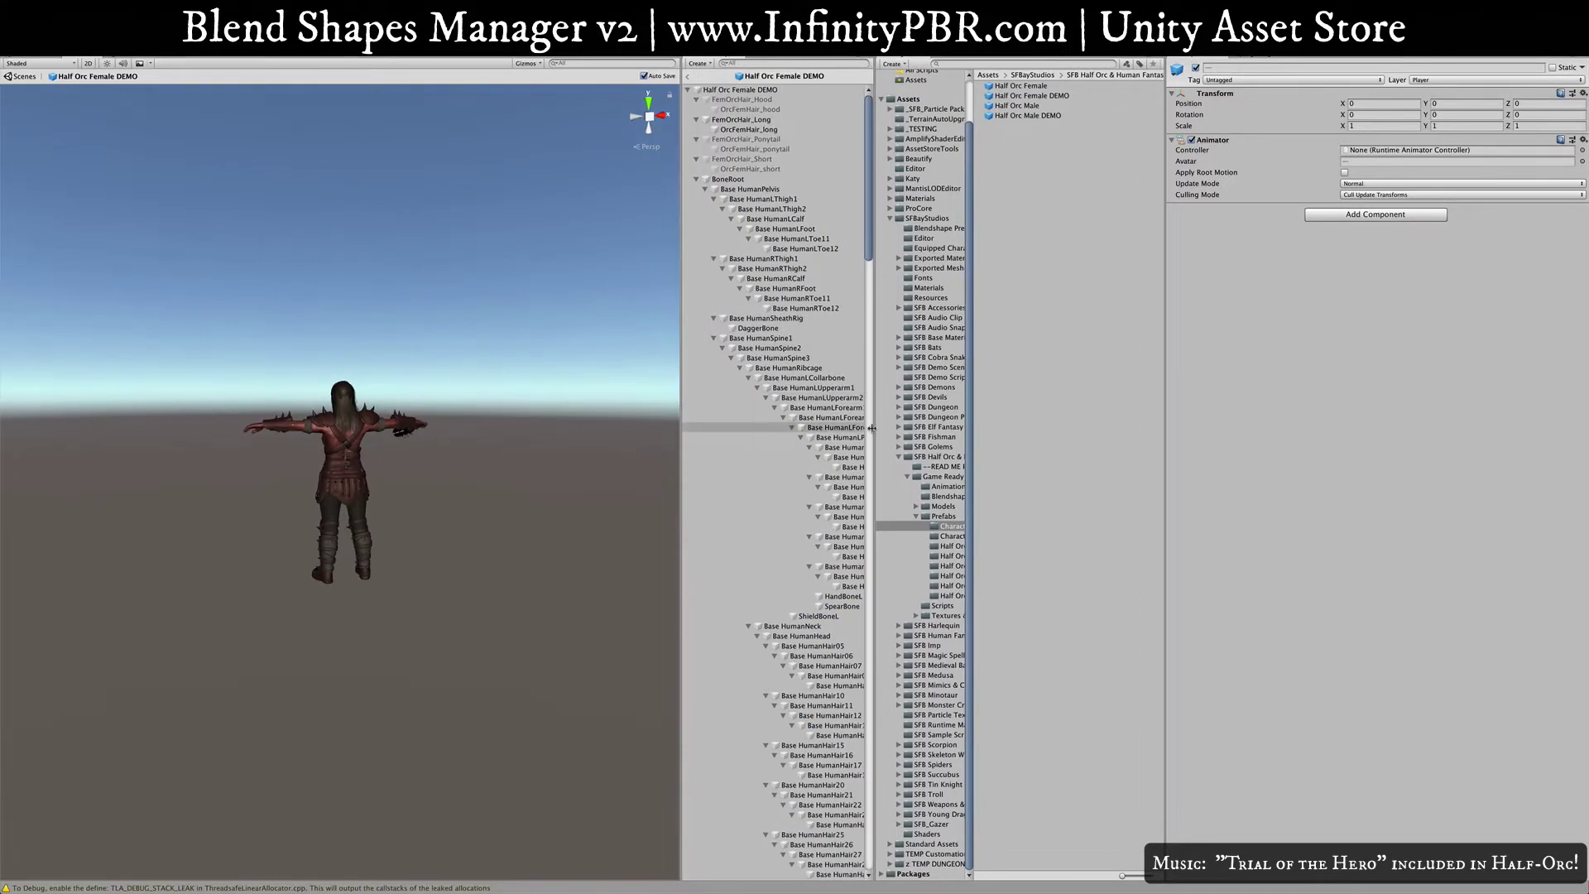
left_click_drag(872, 423, 935, 421)
left_click(696, 179)
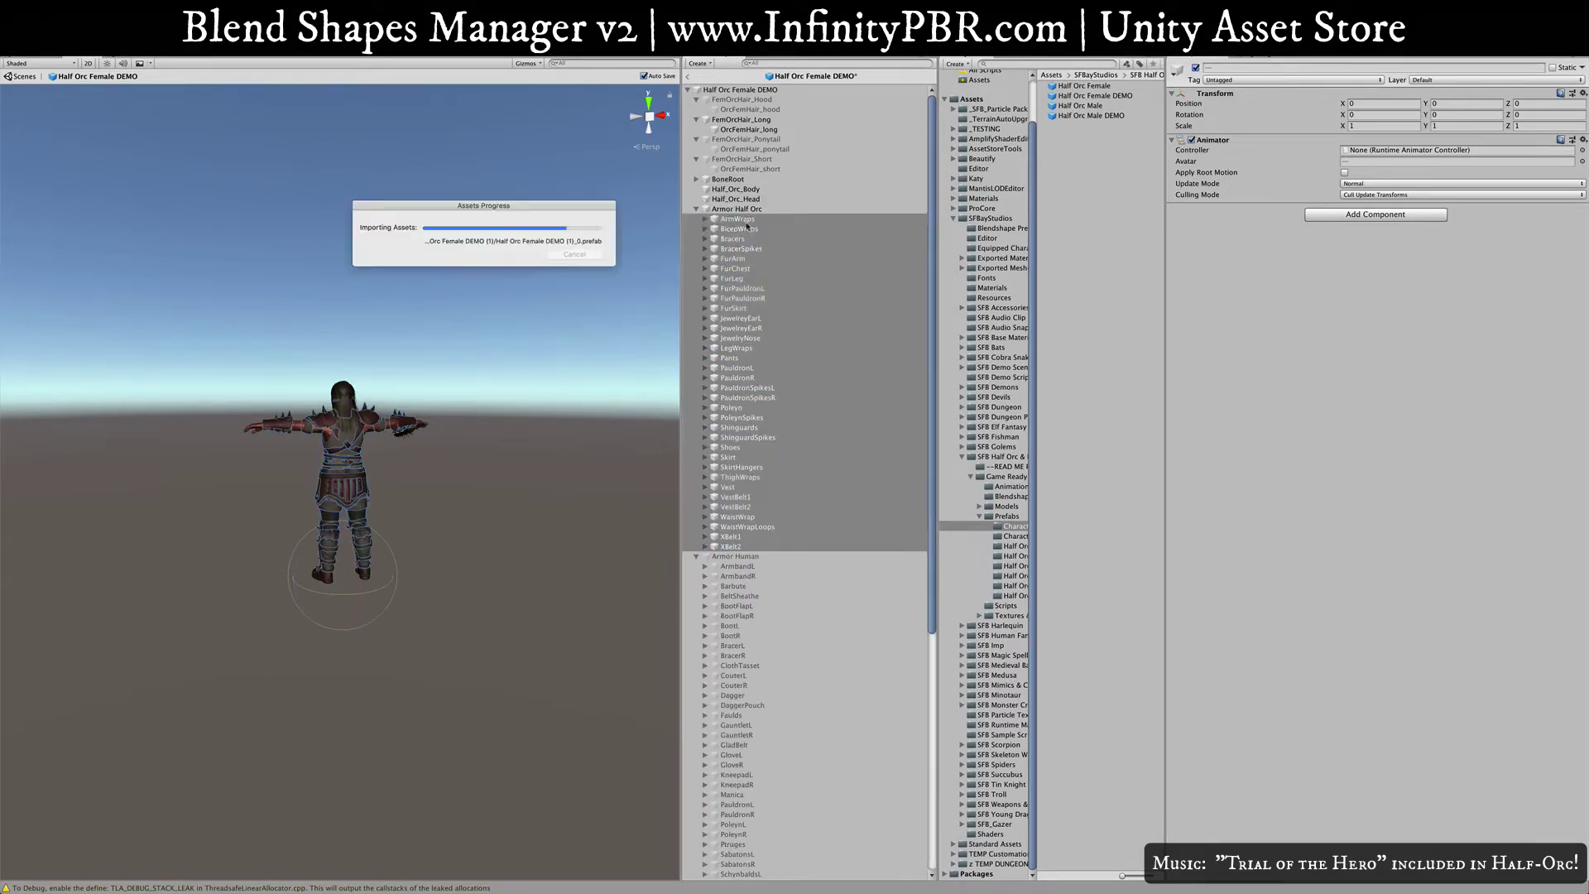
scroll(752, 532, "up", 15)
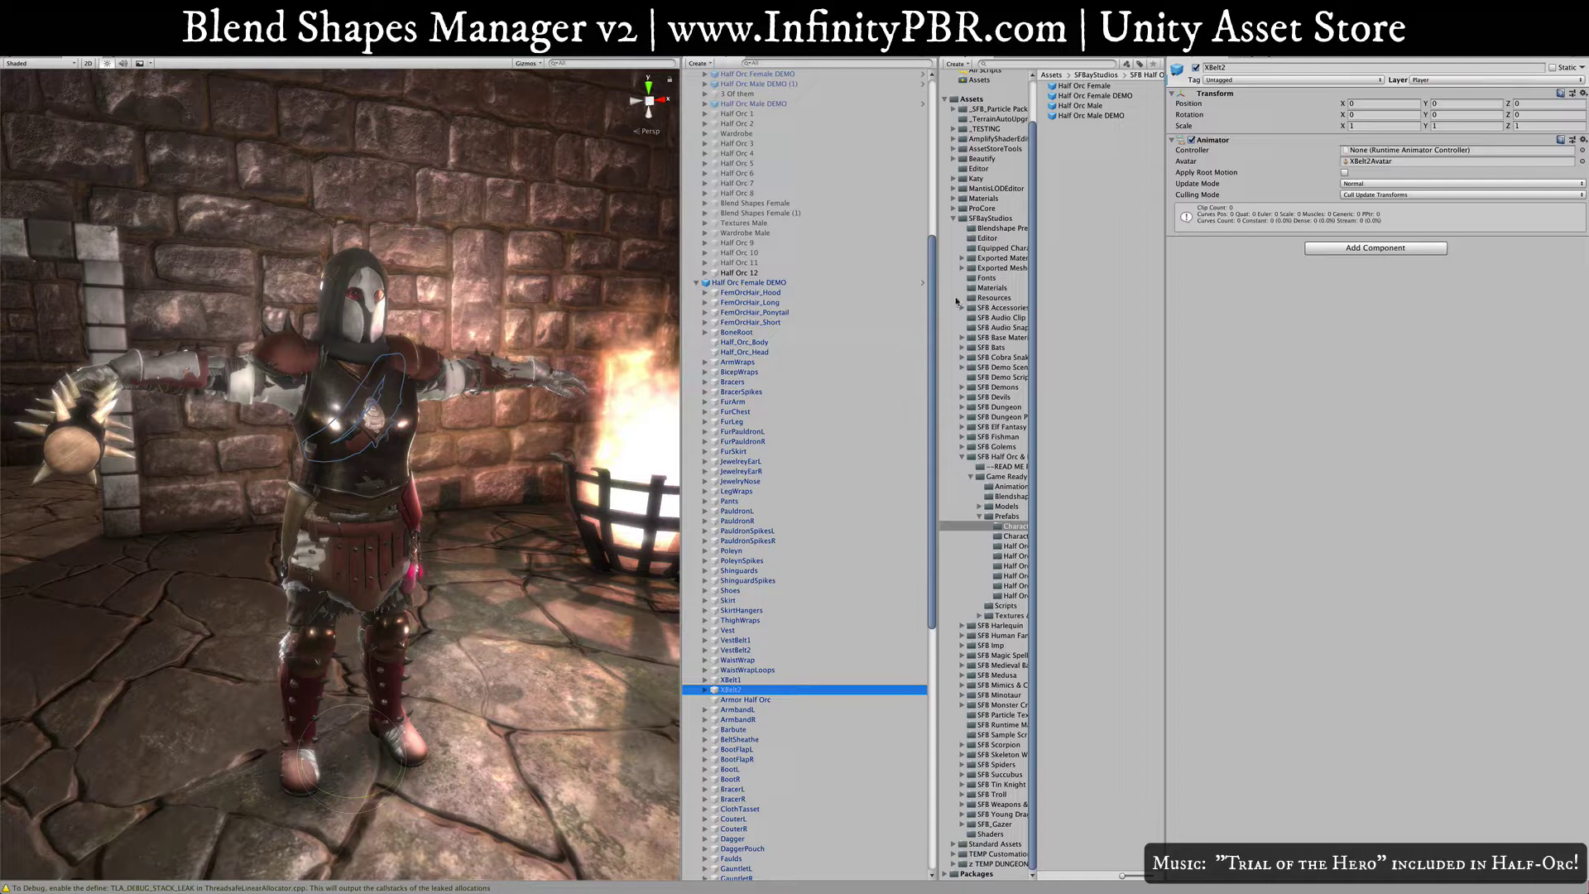
Step: Select Half Orc Female DEMO, reload its blend shapes and expand the Blend Shapes list
left_click(812, 283)
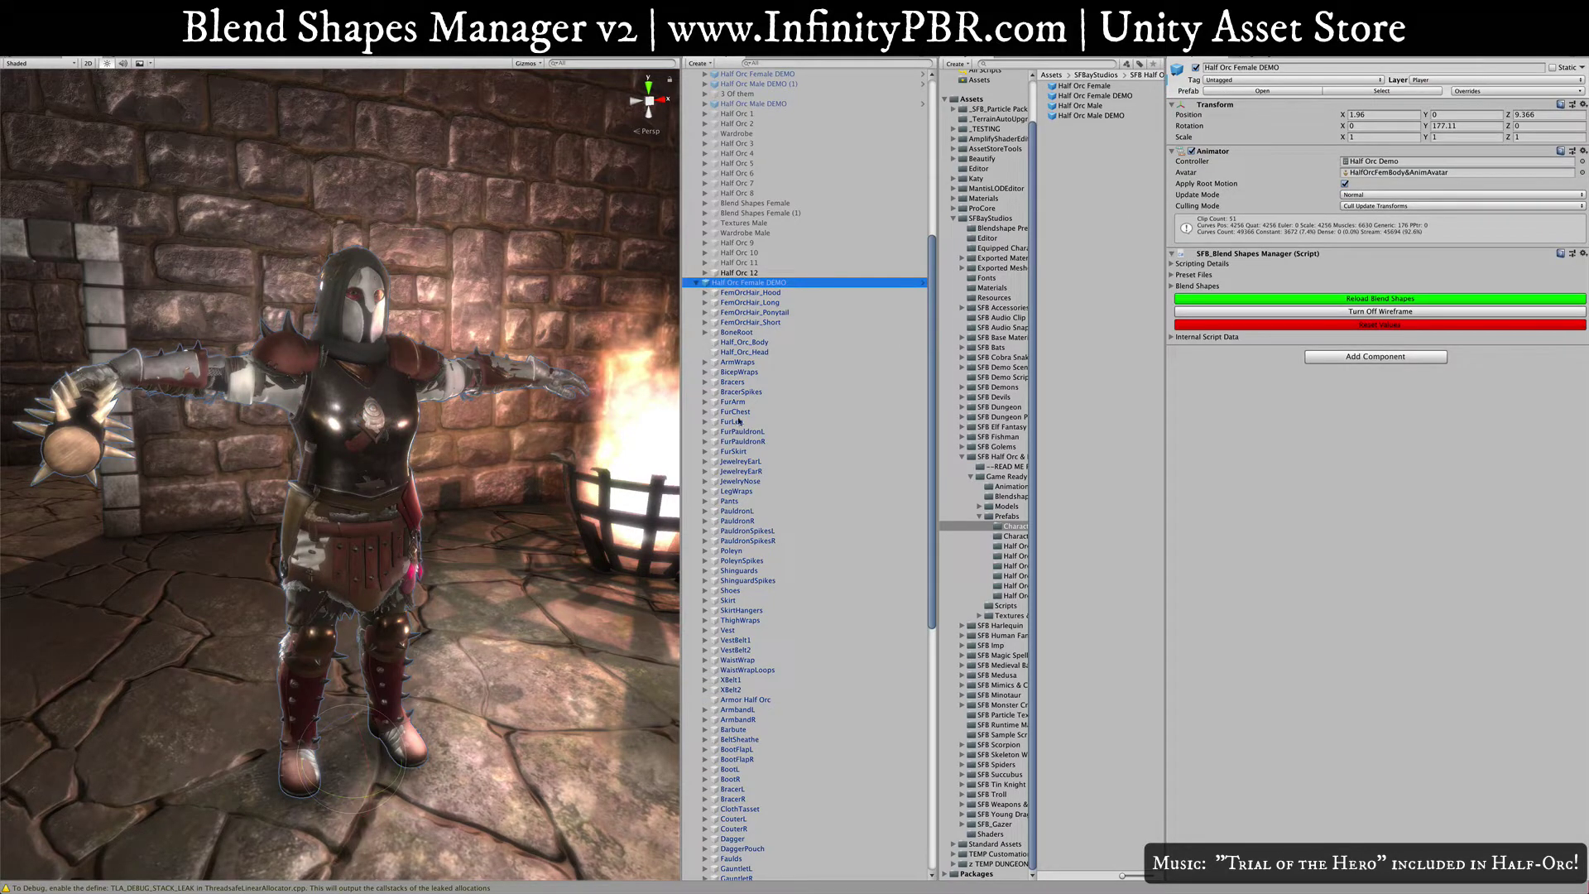
left_click(1334, 299)
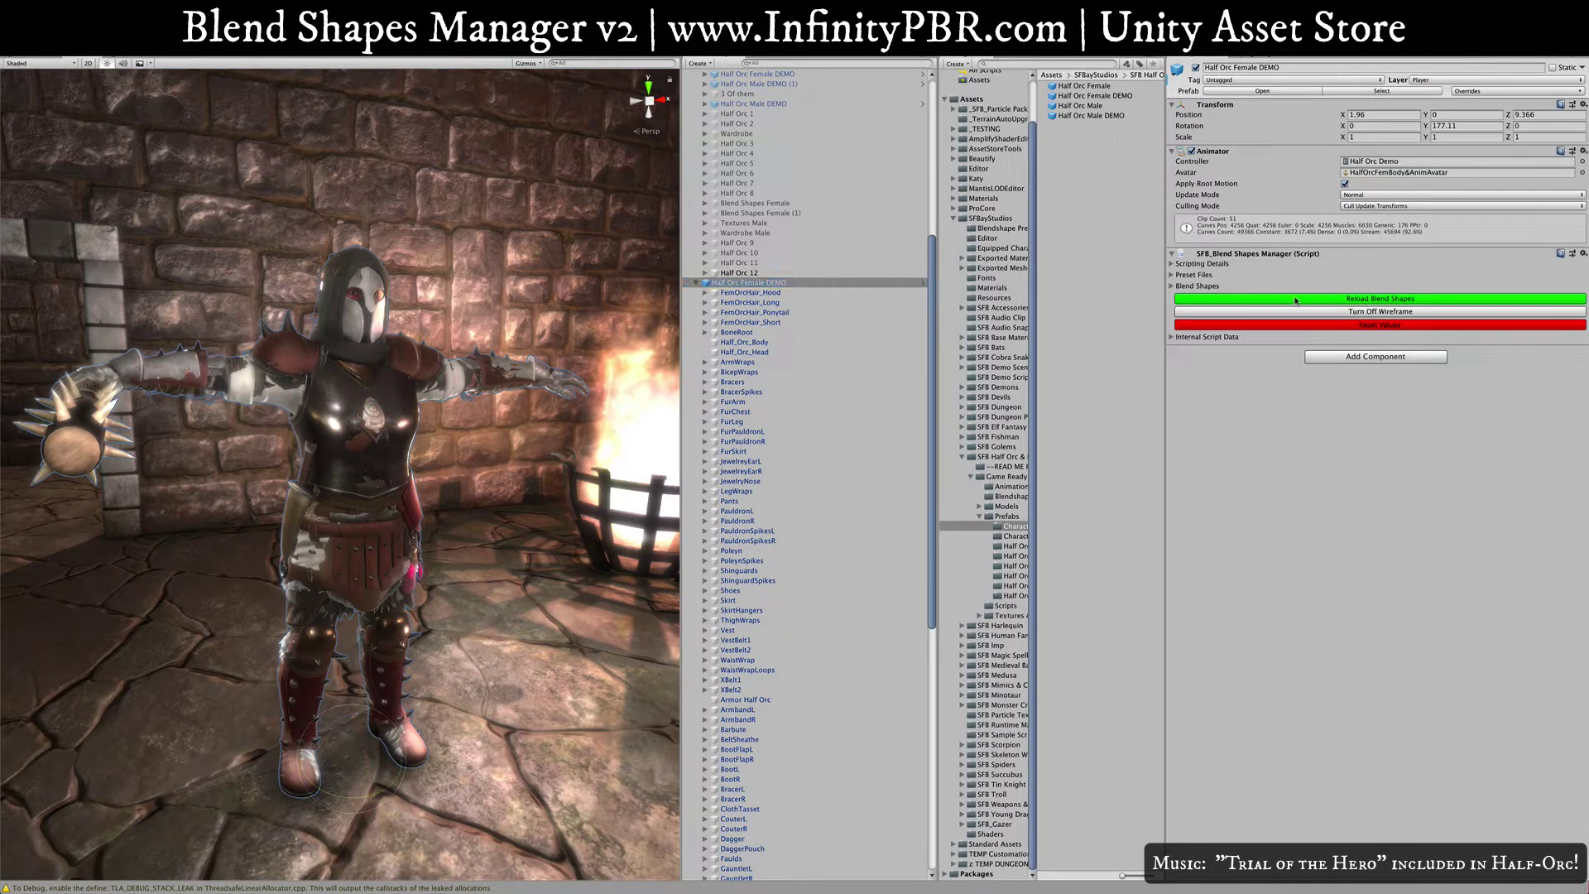
left_click(1174, 286)
scroll(1203, 542, "down", 5)
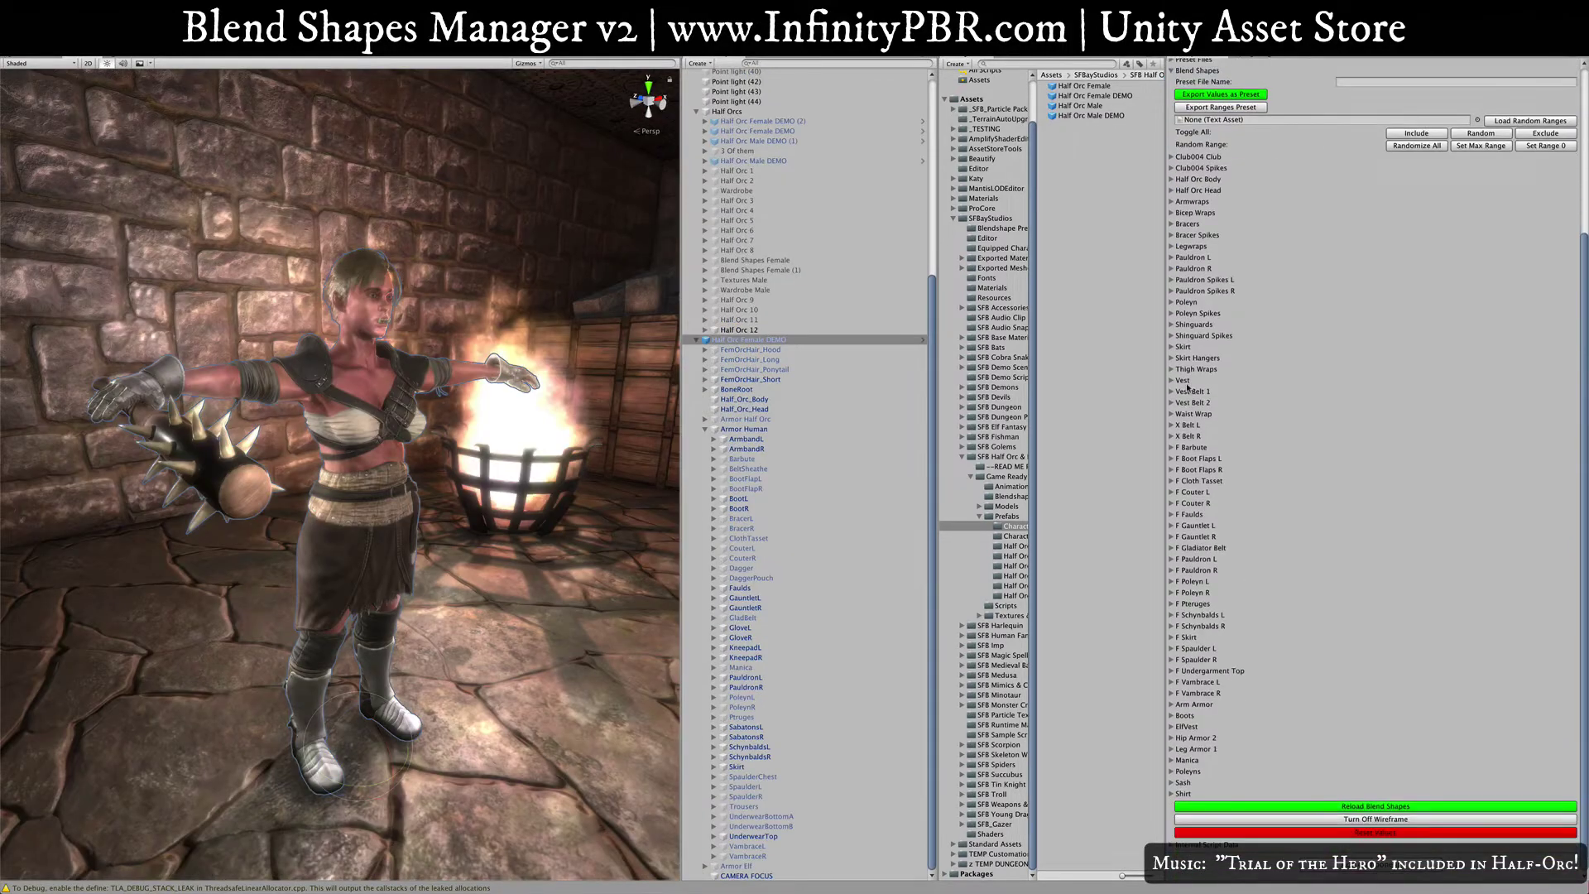
scroll(1188, 389, "up", 10)
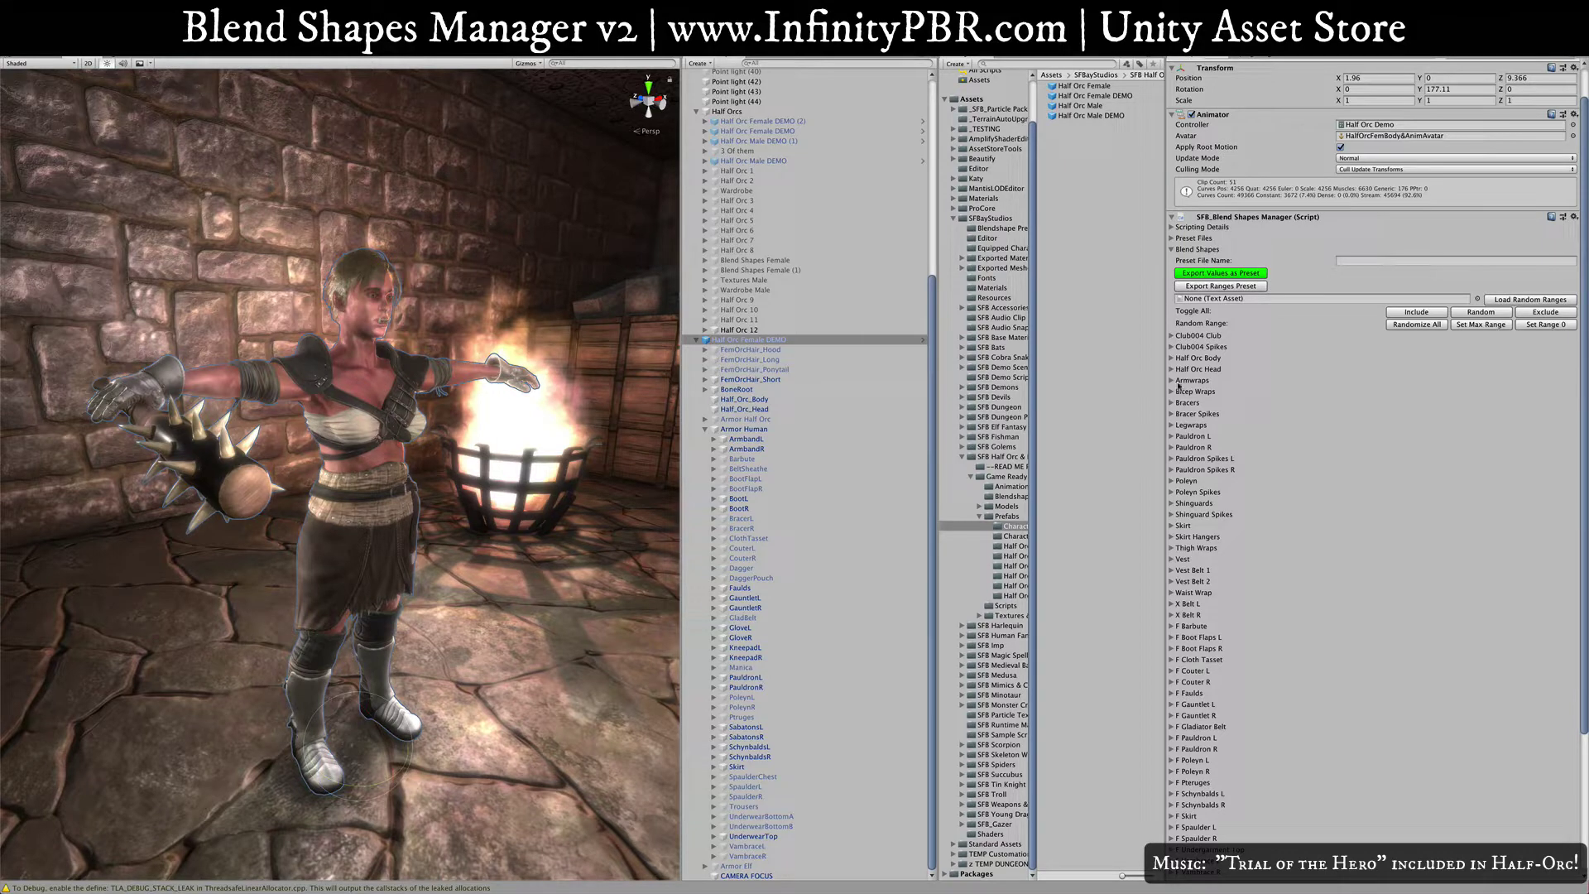
Step: Adjust the Club004 Club handle and raise Club004 Spikes SpikeSize to 58
left_click(1171, 335)
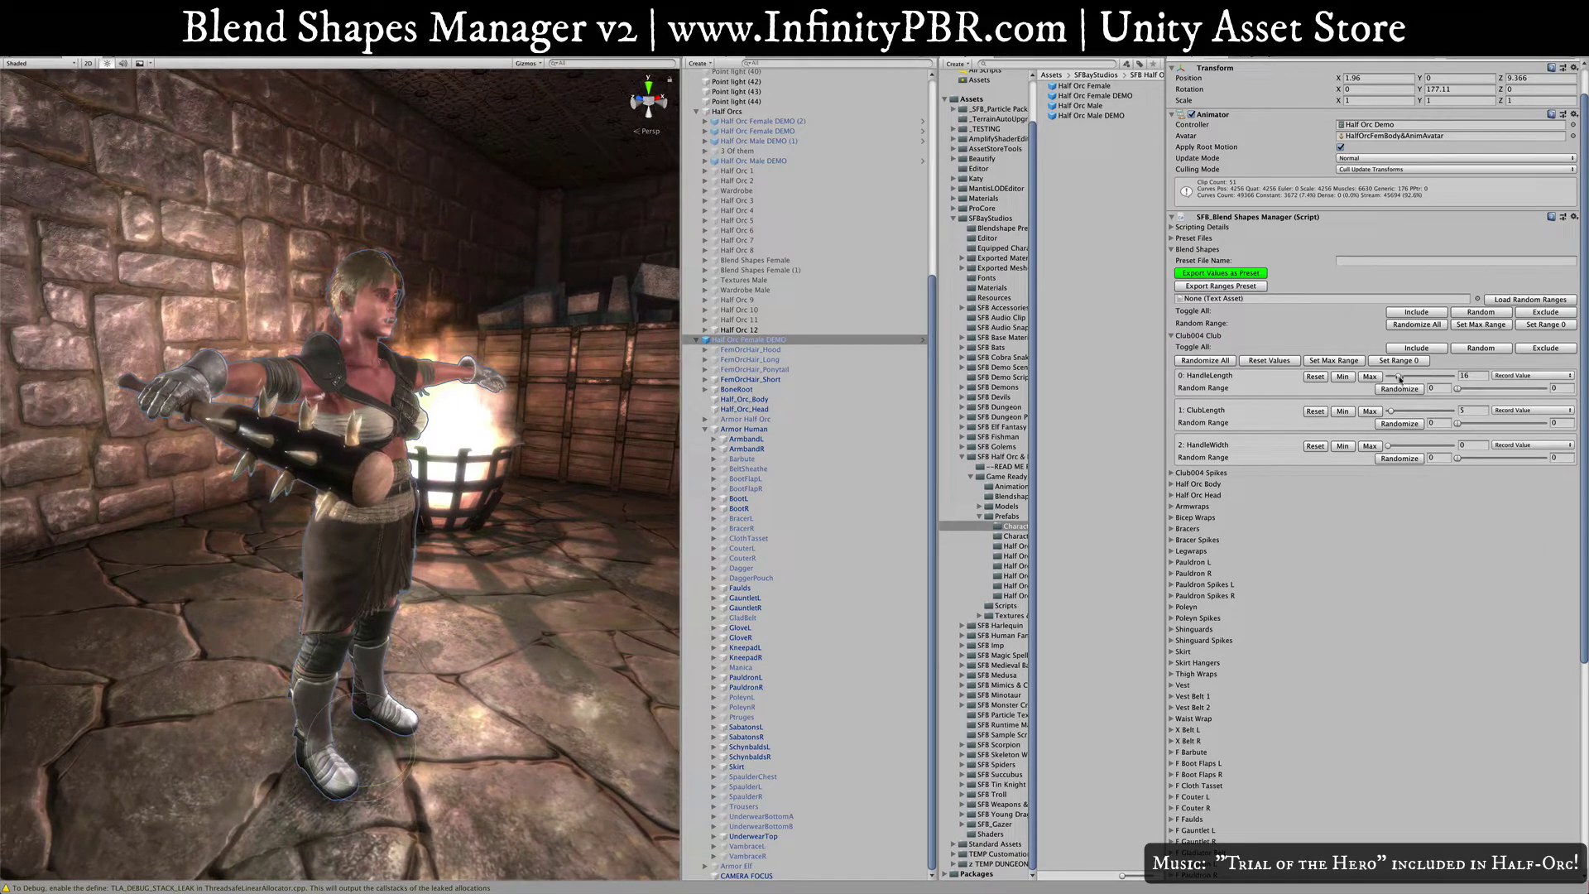
left_click_drag(1399, 378, 1389, 446)
left_click(1191, 473)
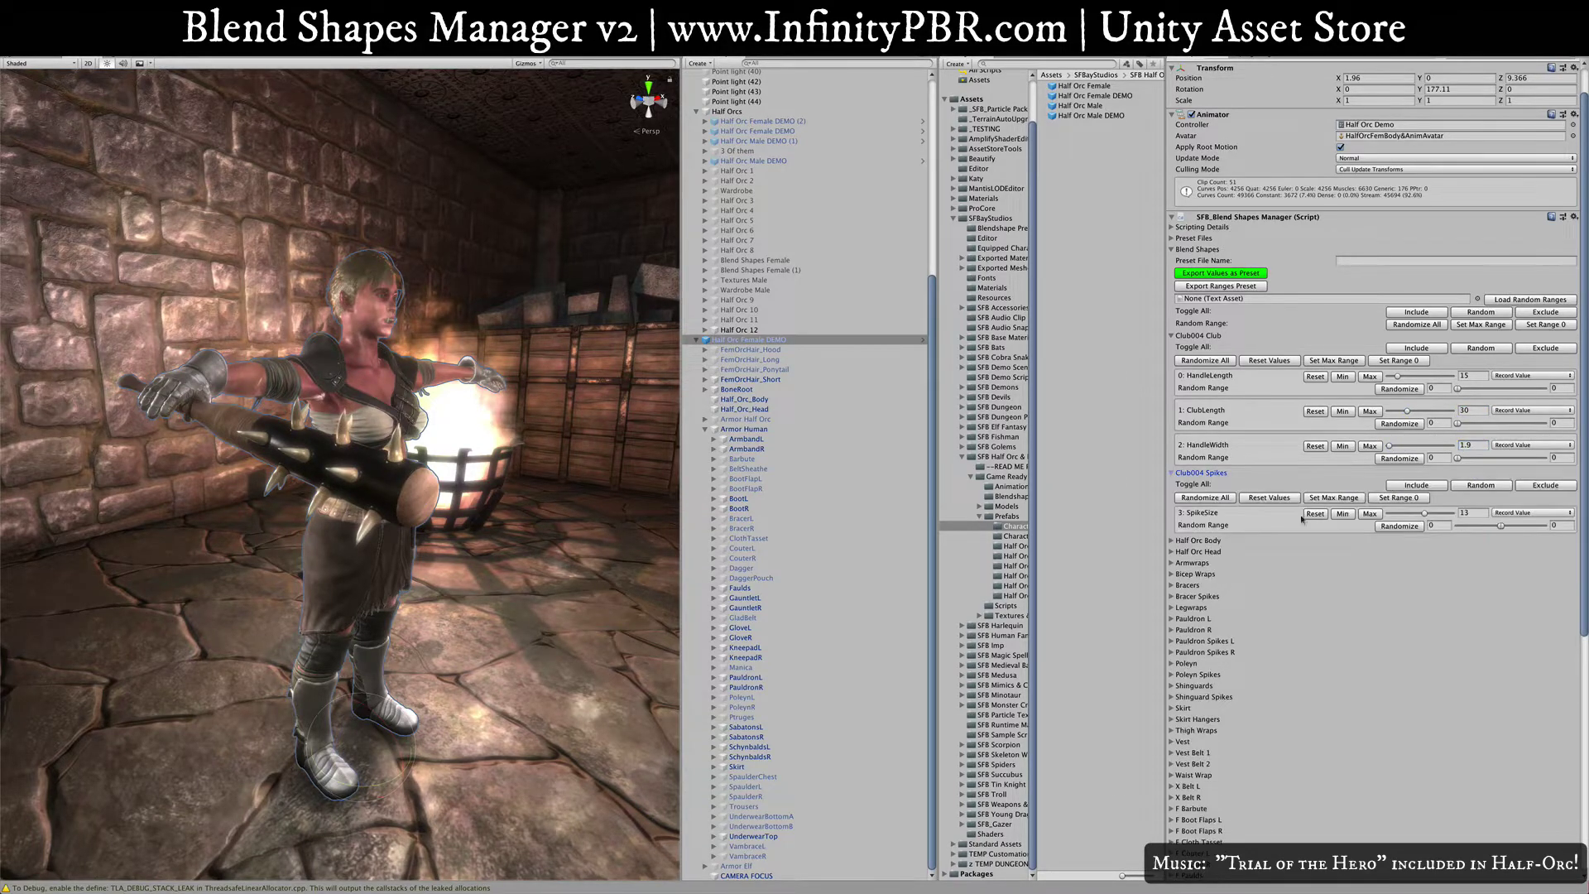
mouse_move(1423, 513)
left_mouse_down()
mouse_move(1339, 511)
mouse_move(1438, 514)
left_mouse_up()
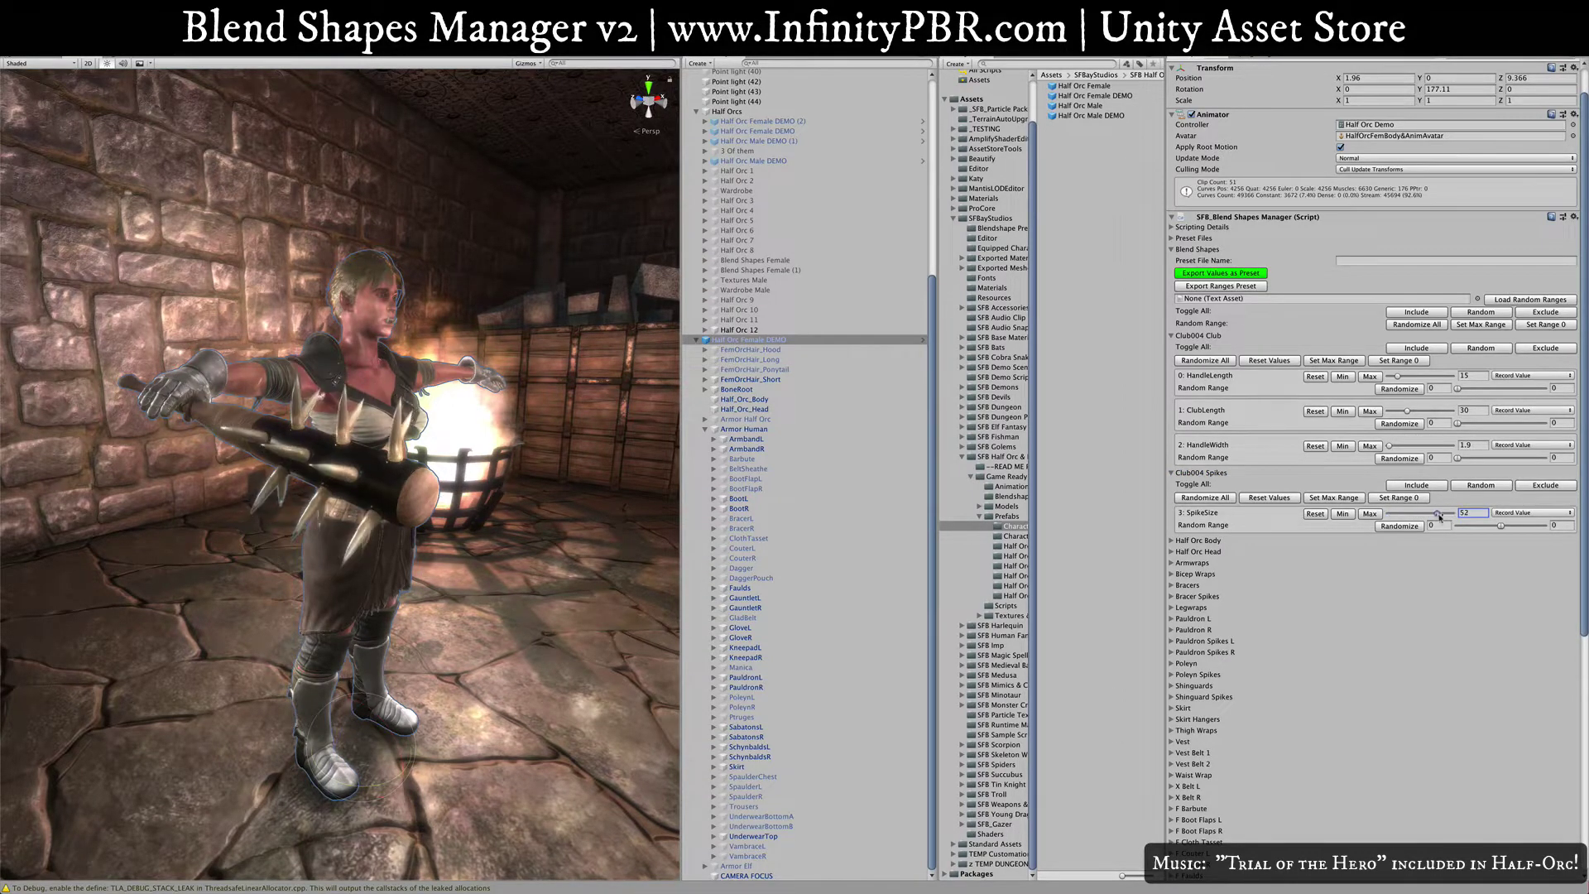
Step: On Club004_Spikes' Skinned Mesh Renderer, set SFB_BS_SpikeSizePlus to 0 and SFB_BS_SpikeSizeMinus to 100
left_click(326, 472)
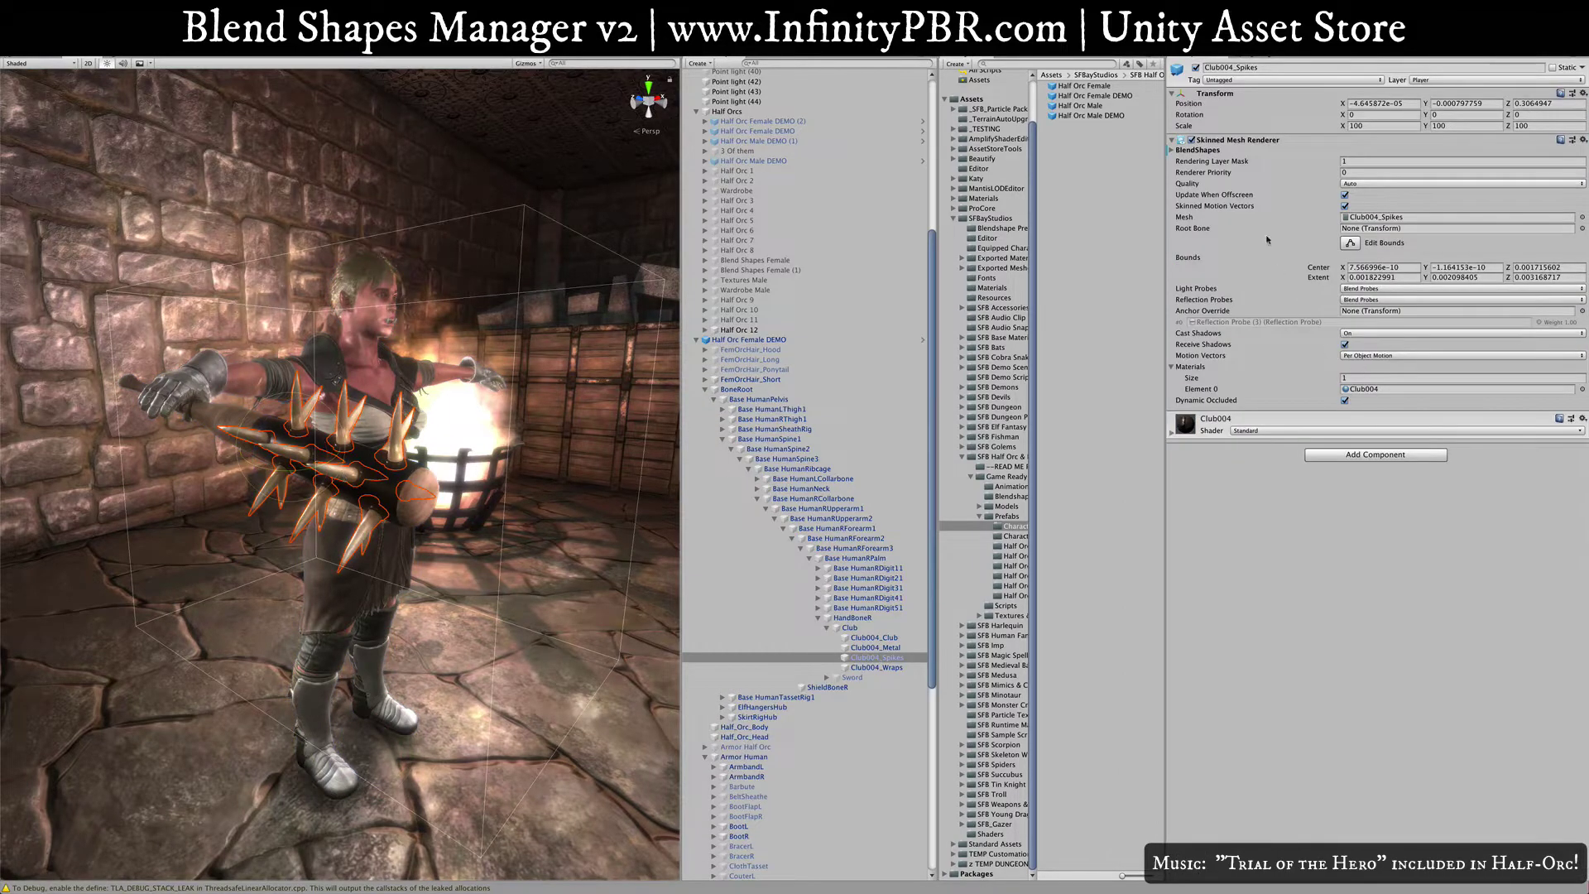
left_click(1174, 151)
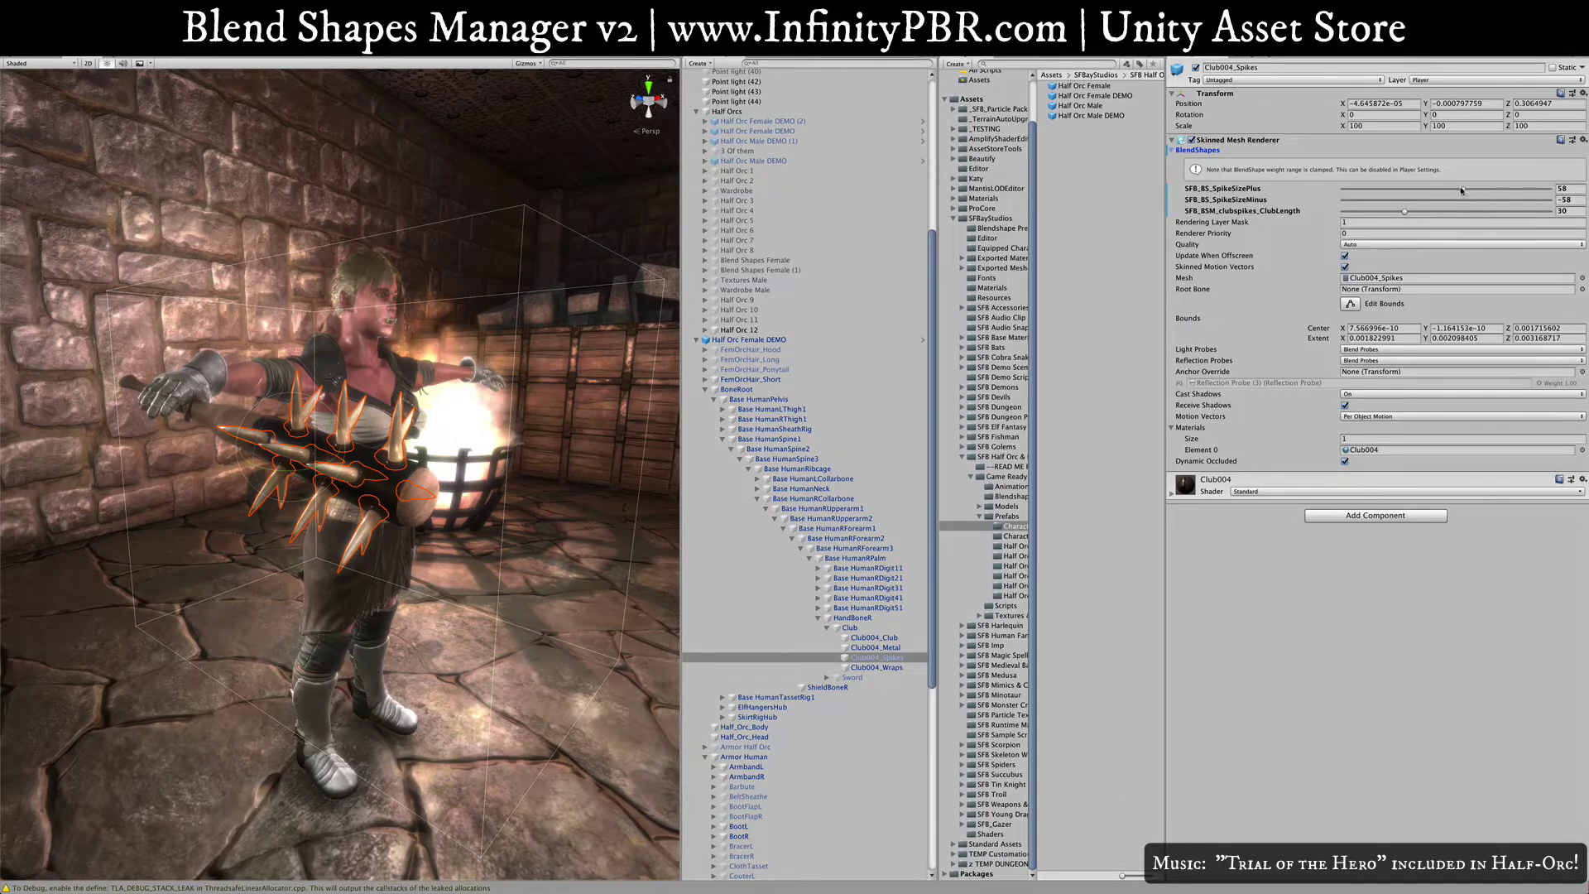
left_click_drag(1463, 189, 1558, 190)
left_click_drag(1403, 203, 1556, 200)
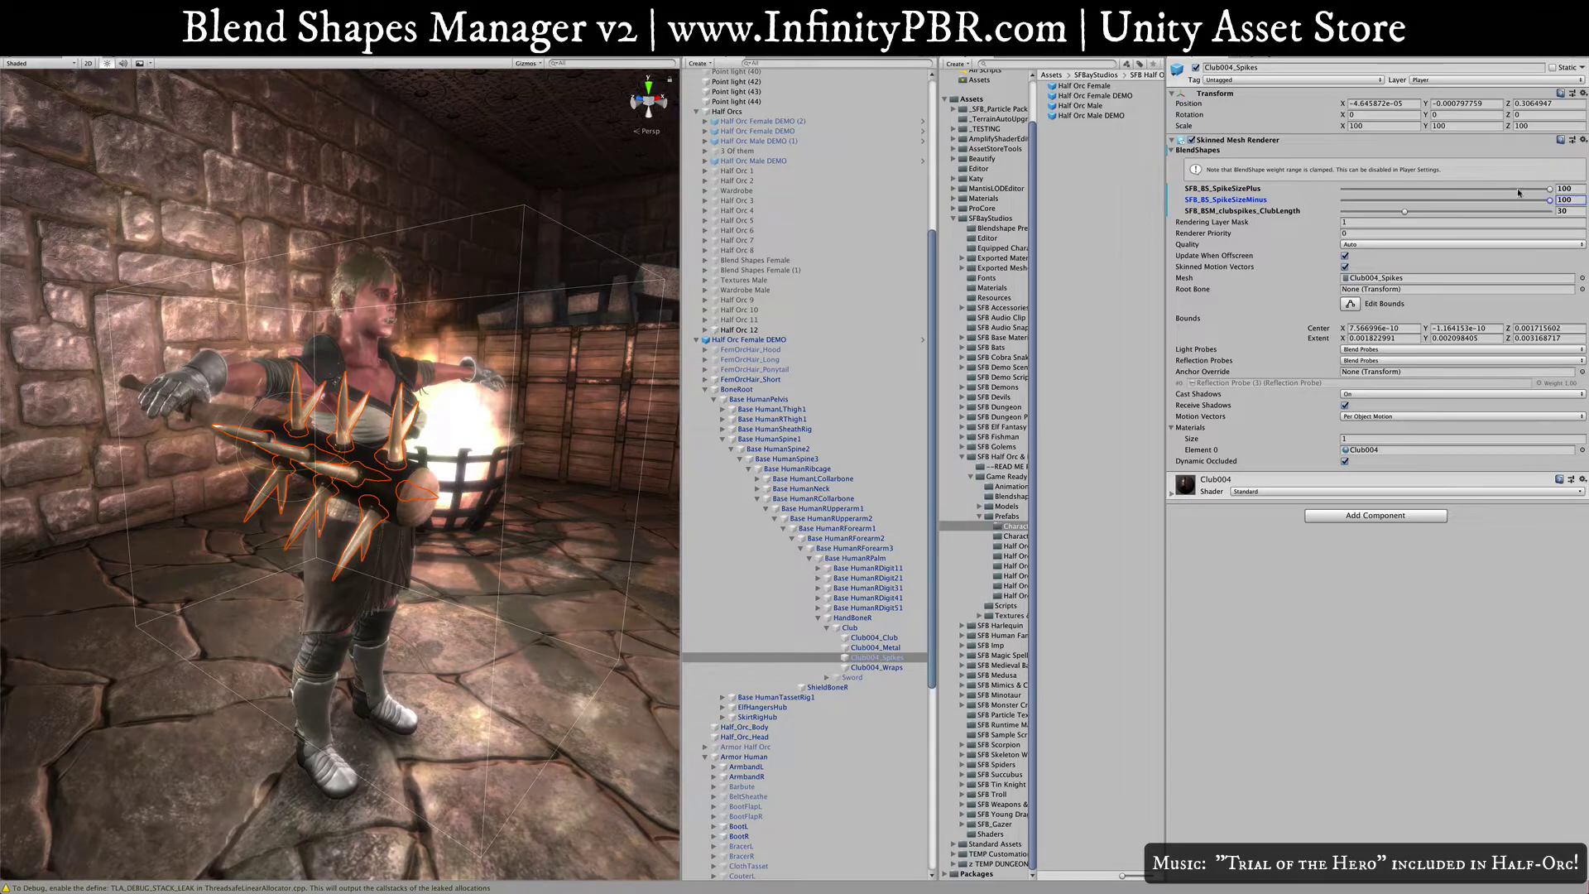
left_click_drag(1523, 190, 1157, 194)
left_click(1582, 200)
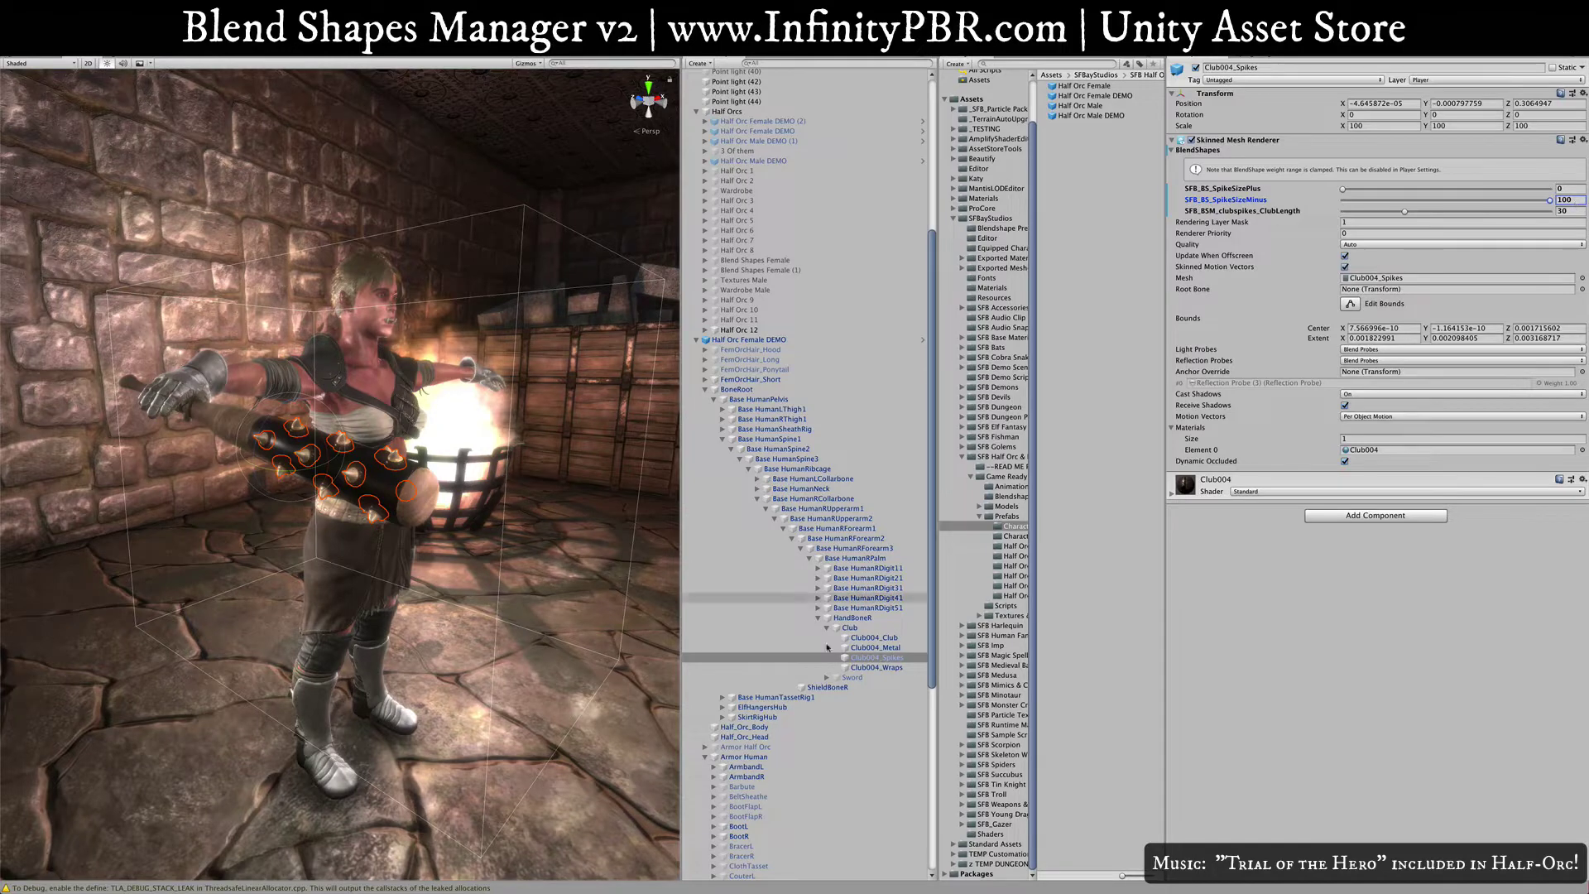
Step: On Half Orc Female DEMO, lower the club's SpikeSize and collapse both club foldouts
left_click(705, 389)
left_click(749, 339)
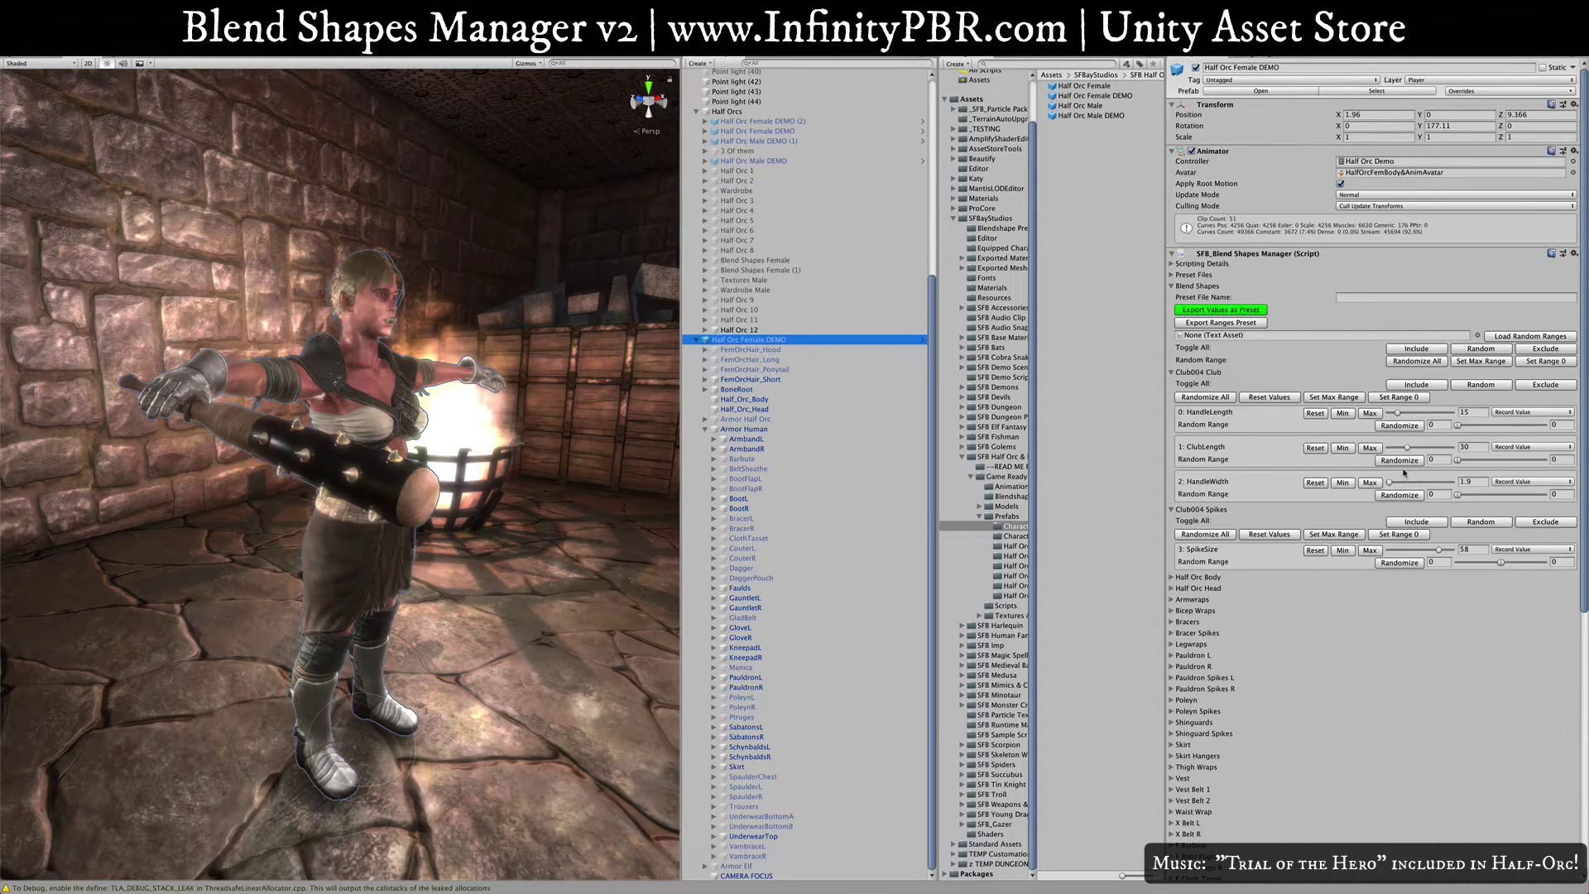
left_click_drag(1400, 552, 1424, 550)
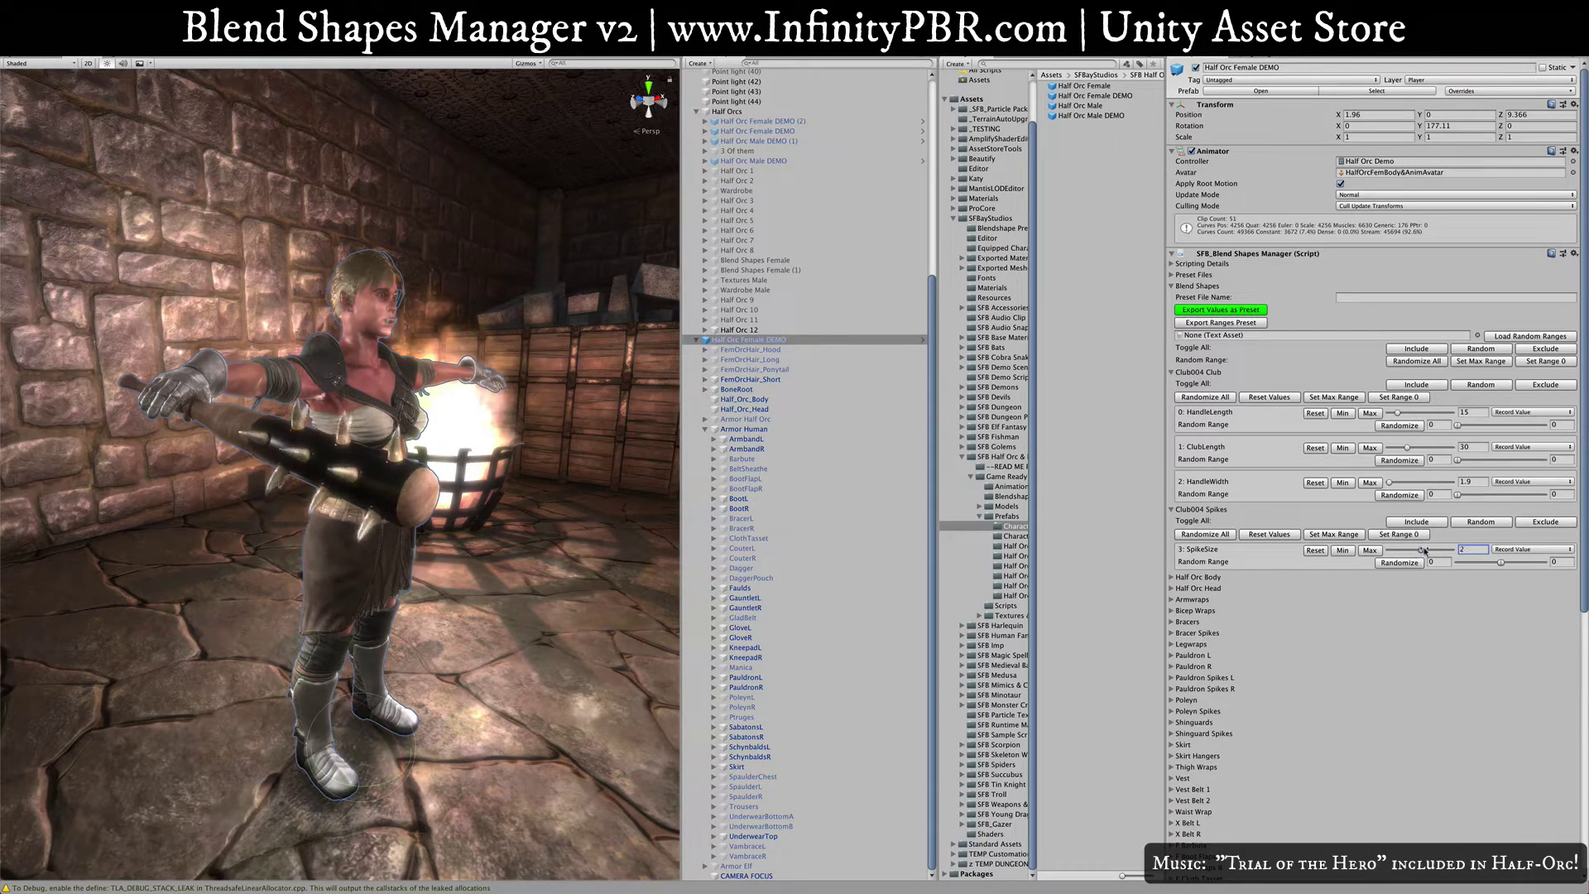
left_click(1171, 510)
left_click(1170, 373)
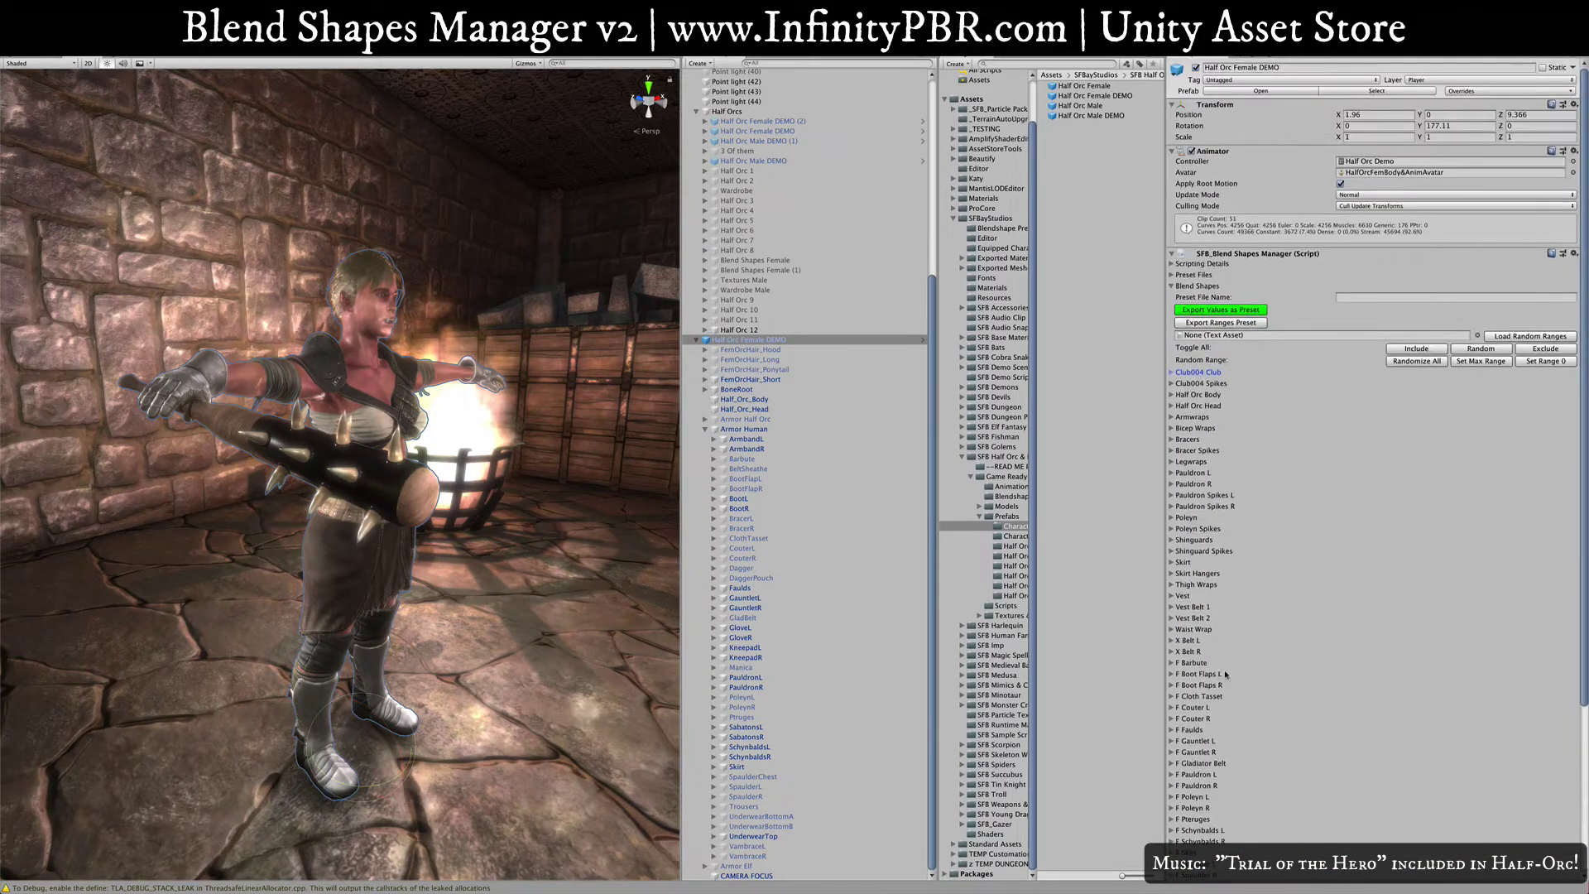
Step: Expand the Half Orc Body blend shapes list
left_click(1170, 405)
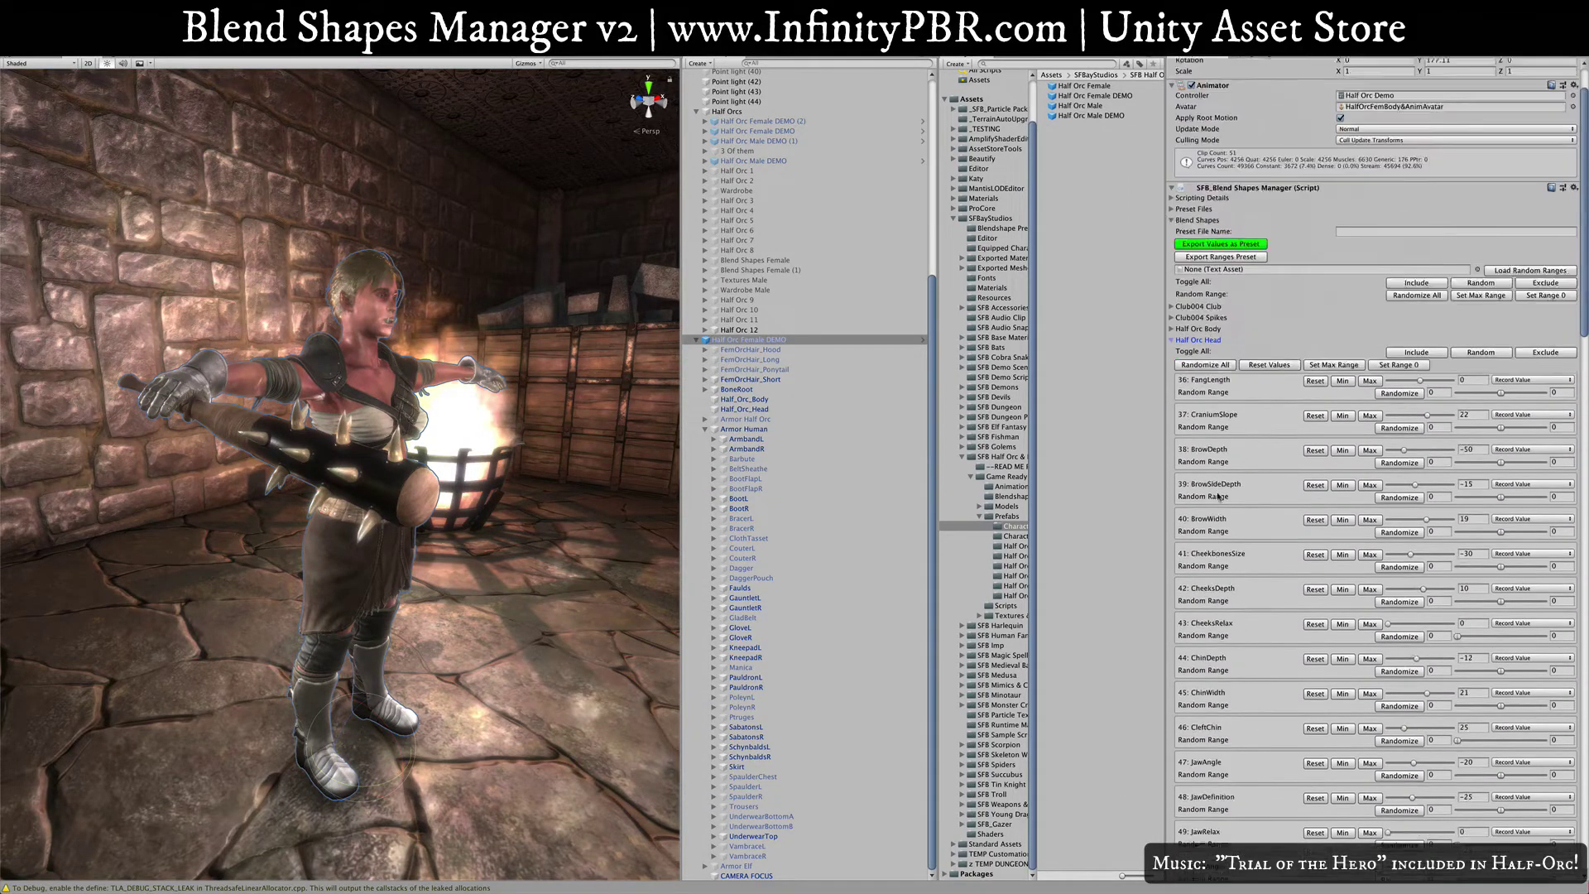
left_click(1171, 395)
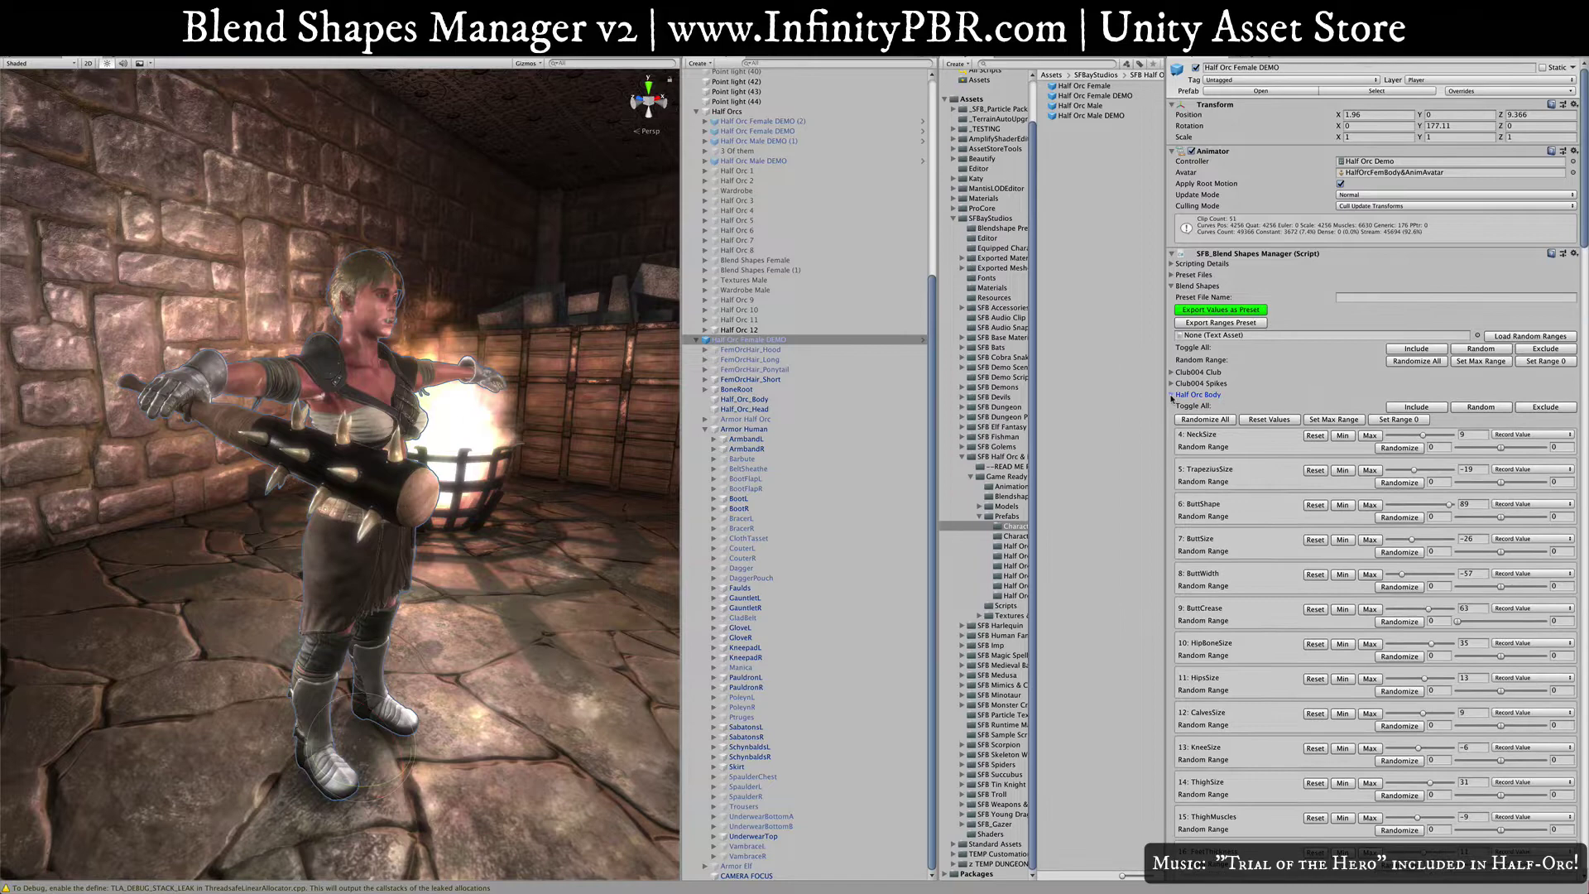
left_click(1171, 396)
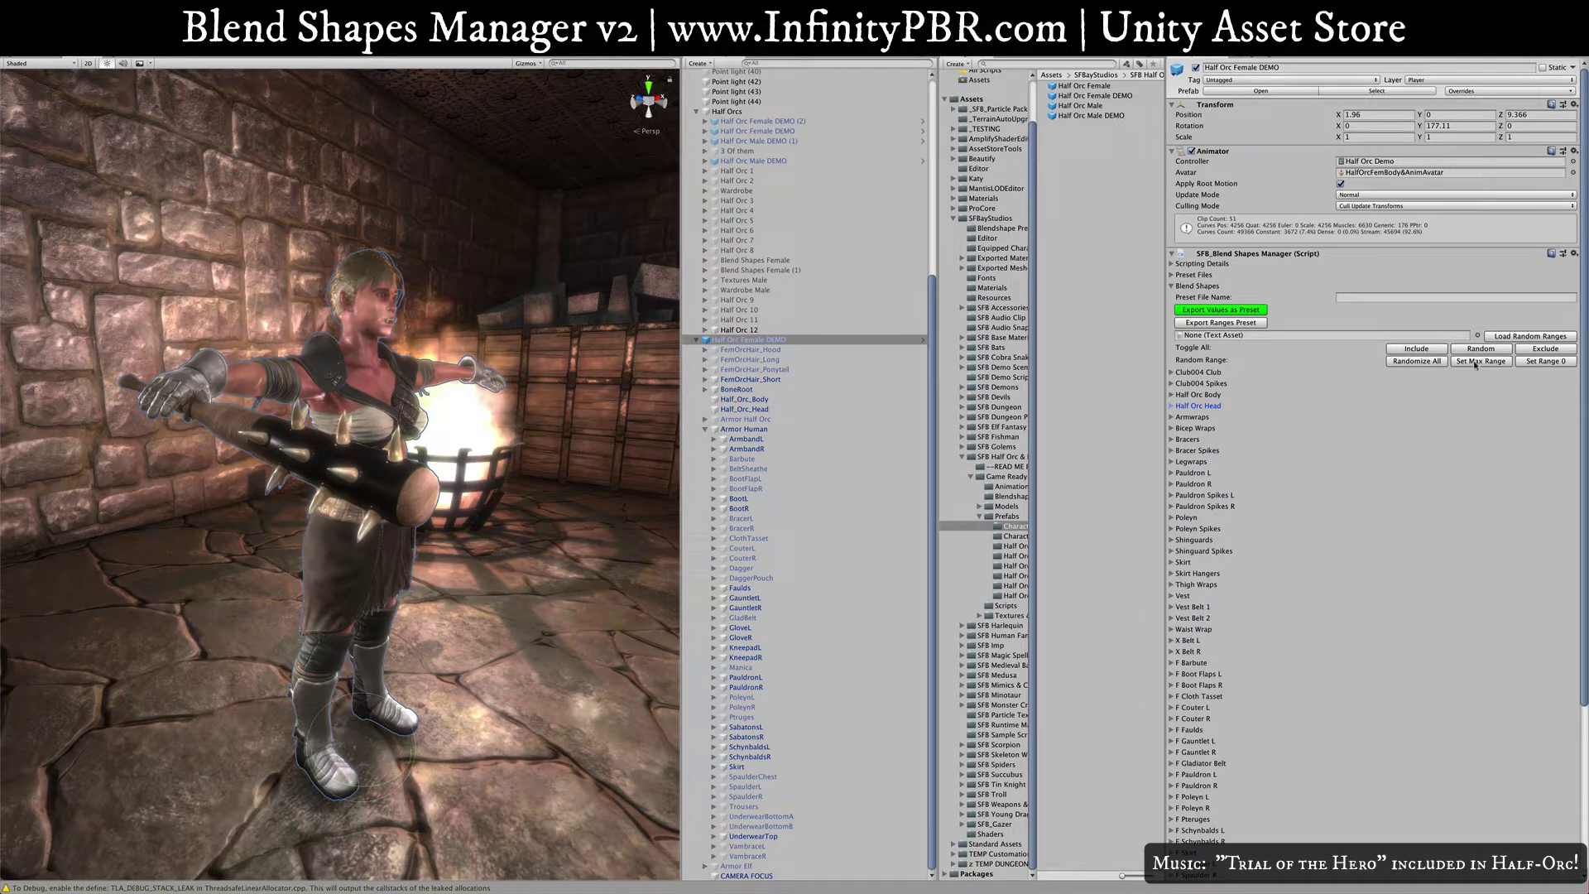
left_click(1172, 395)
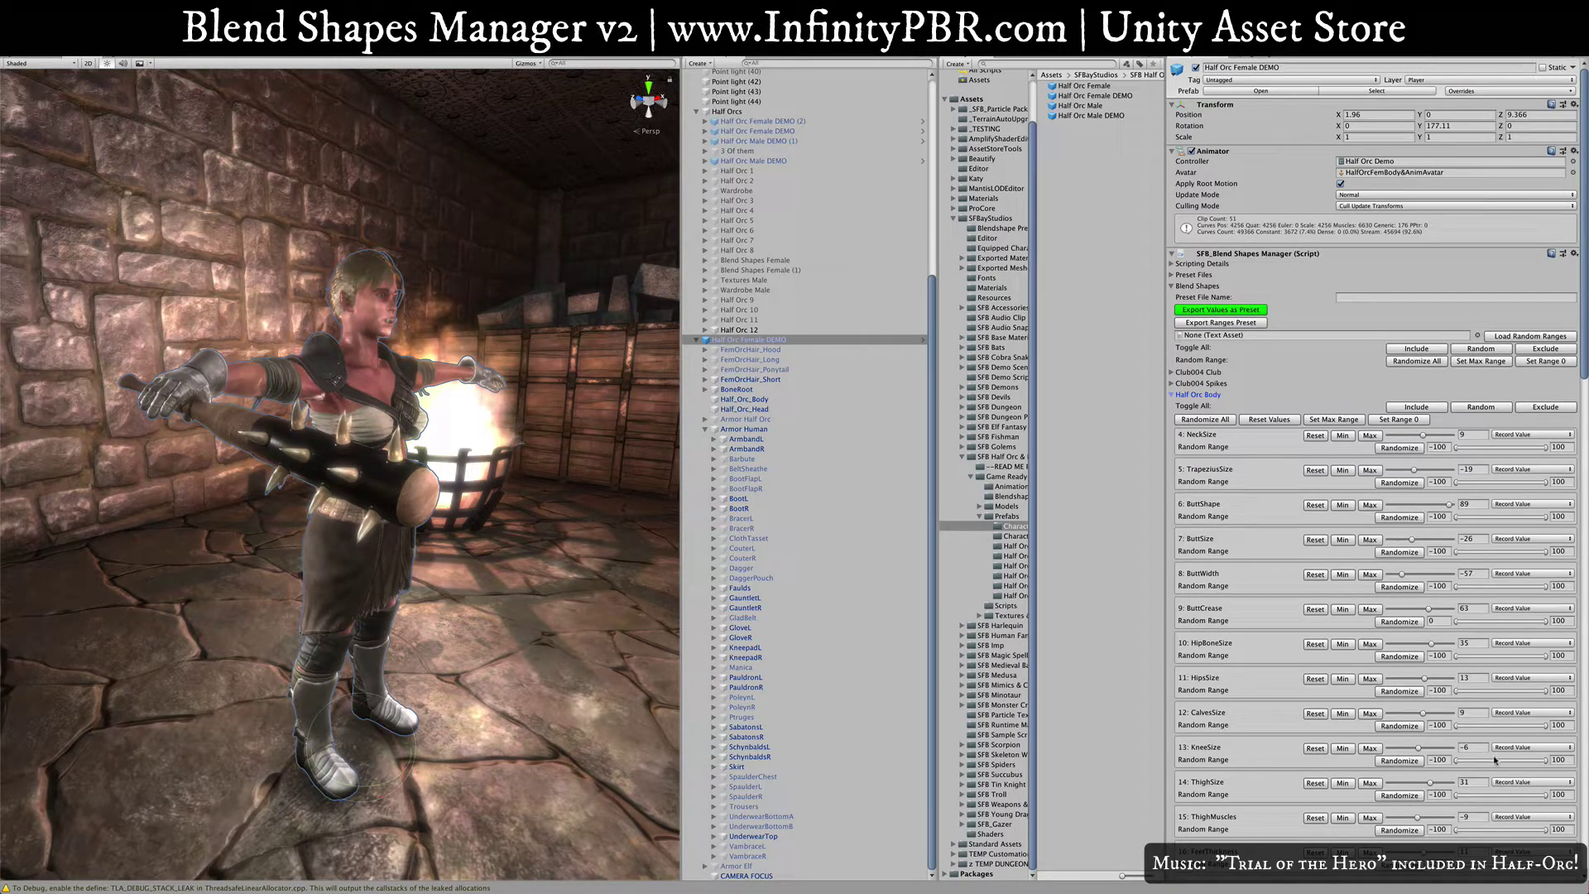
Step: Set every Half Orc Body random range to the maximum, checking HipBoneSize's limits
left_click(1489, 362)
left_click(1438, 655)
left_click(1561, 655)
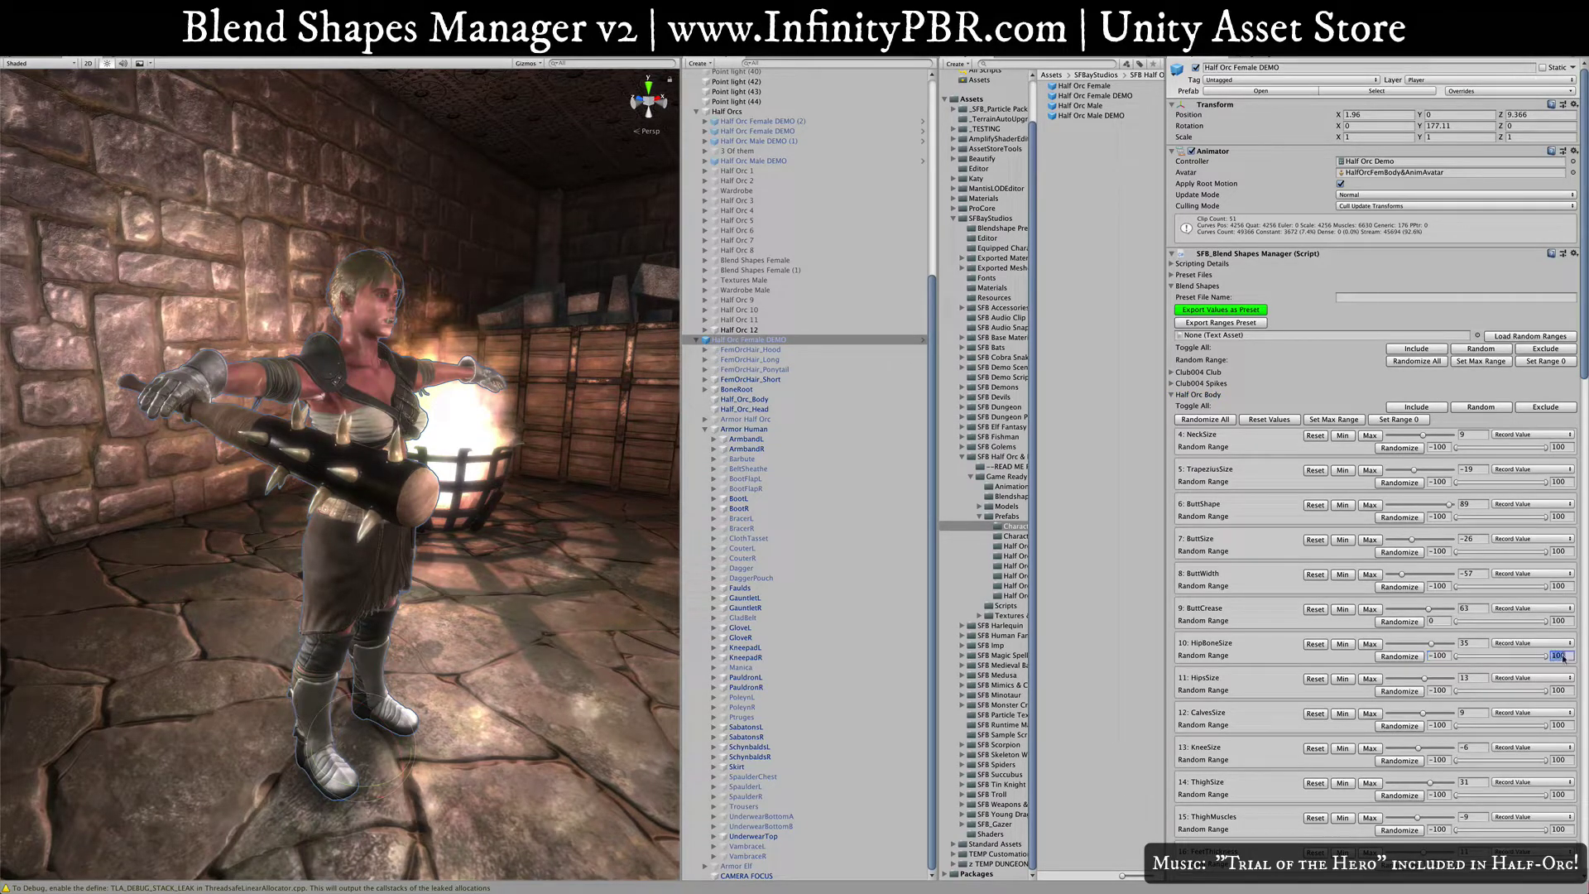
Step: Randomize all body shapes repeatedly, ending at NeckSize 79, ButtShape 85 and ThighSize -94
left_click(1414, 361)
left_click(1414, 361)
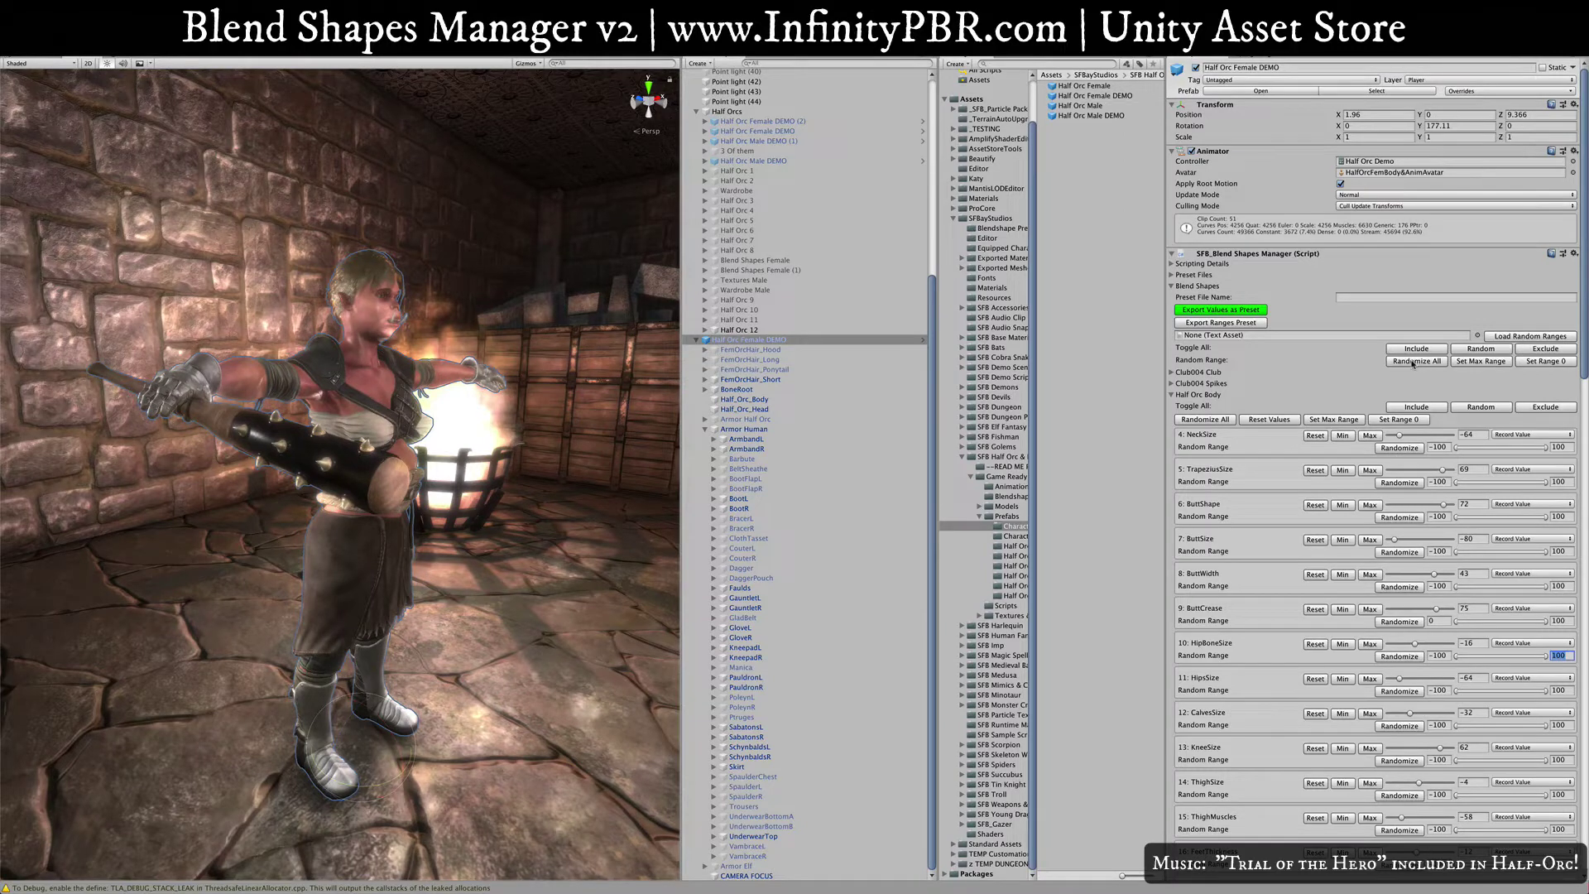
left_click(1414, 361)
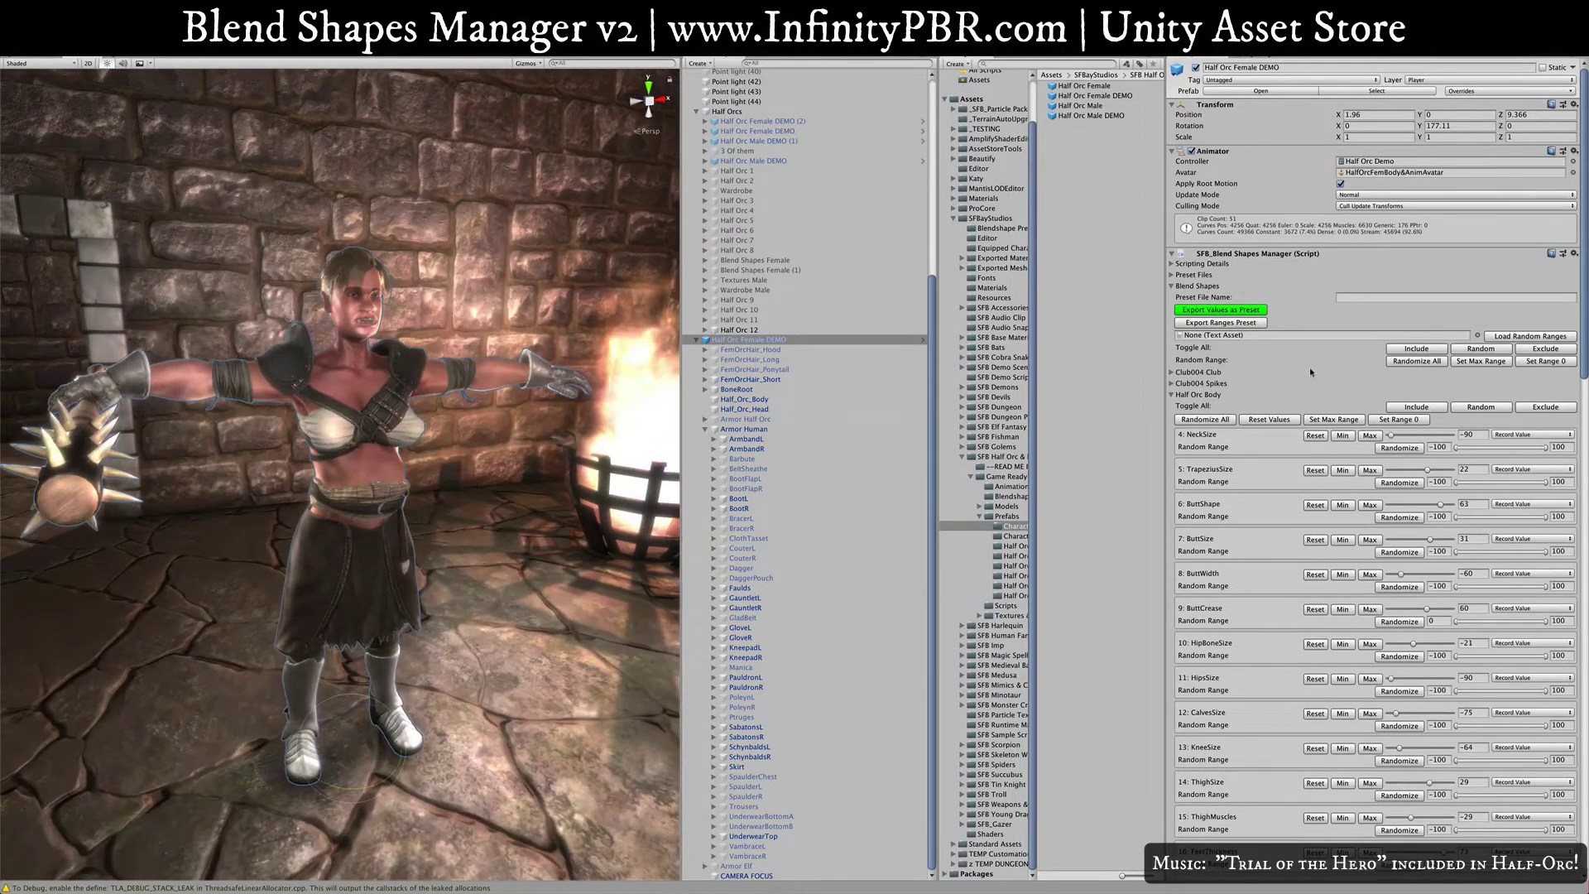
left_click(1401, 361)
left_click(1401, 362)
left_click(1401, 362)
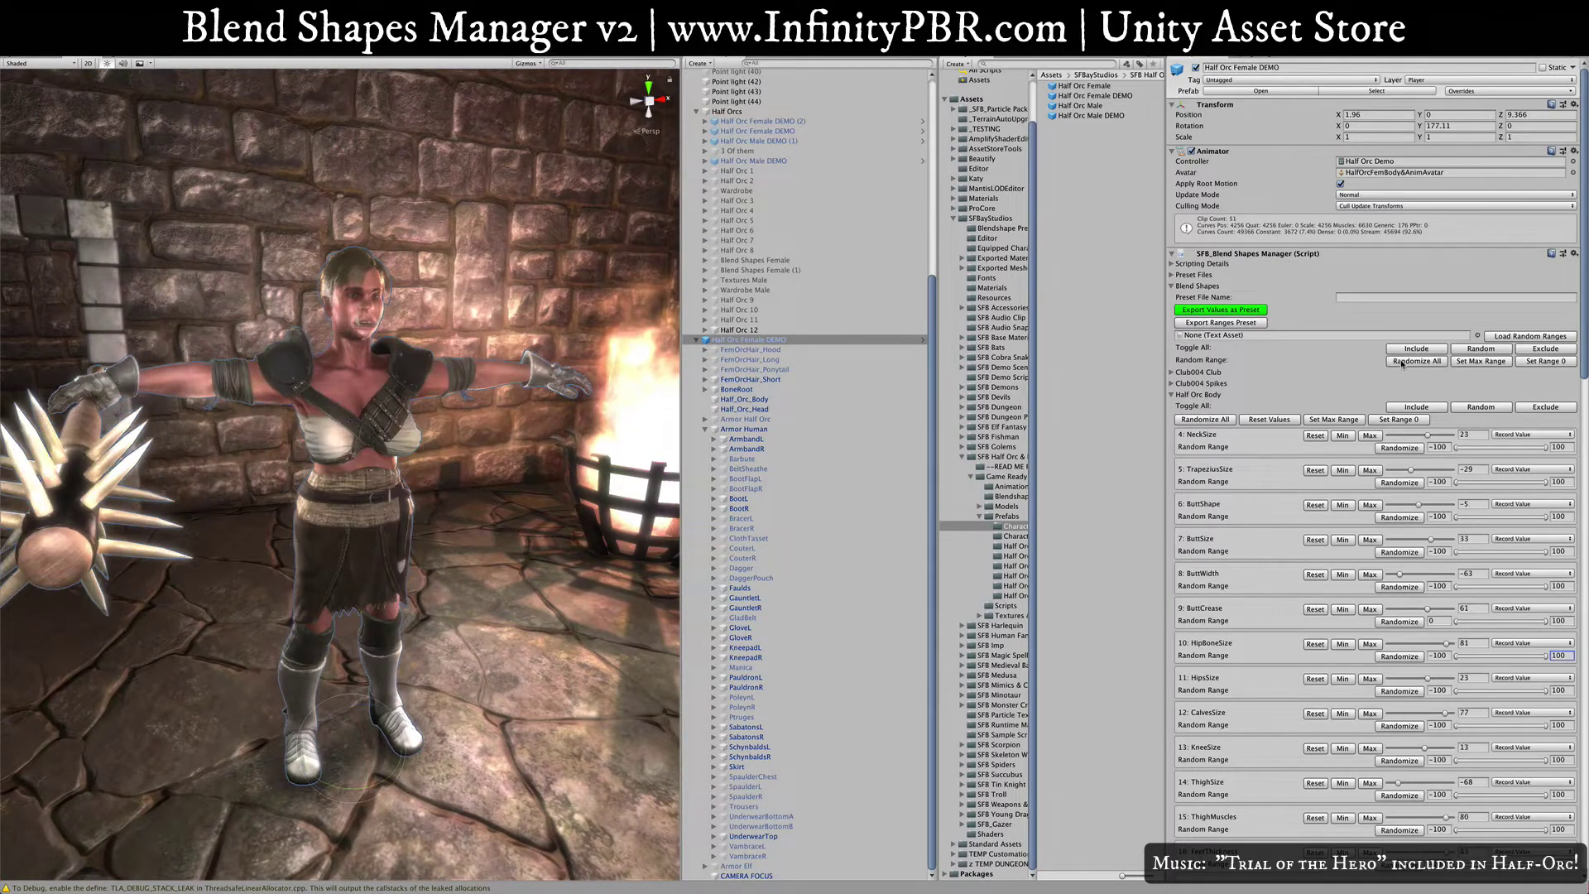
left_click(1401, 362)
left_click(1401, 361)
left_click(1401, 361)
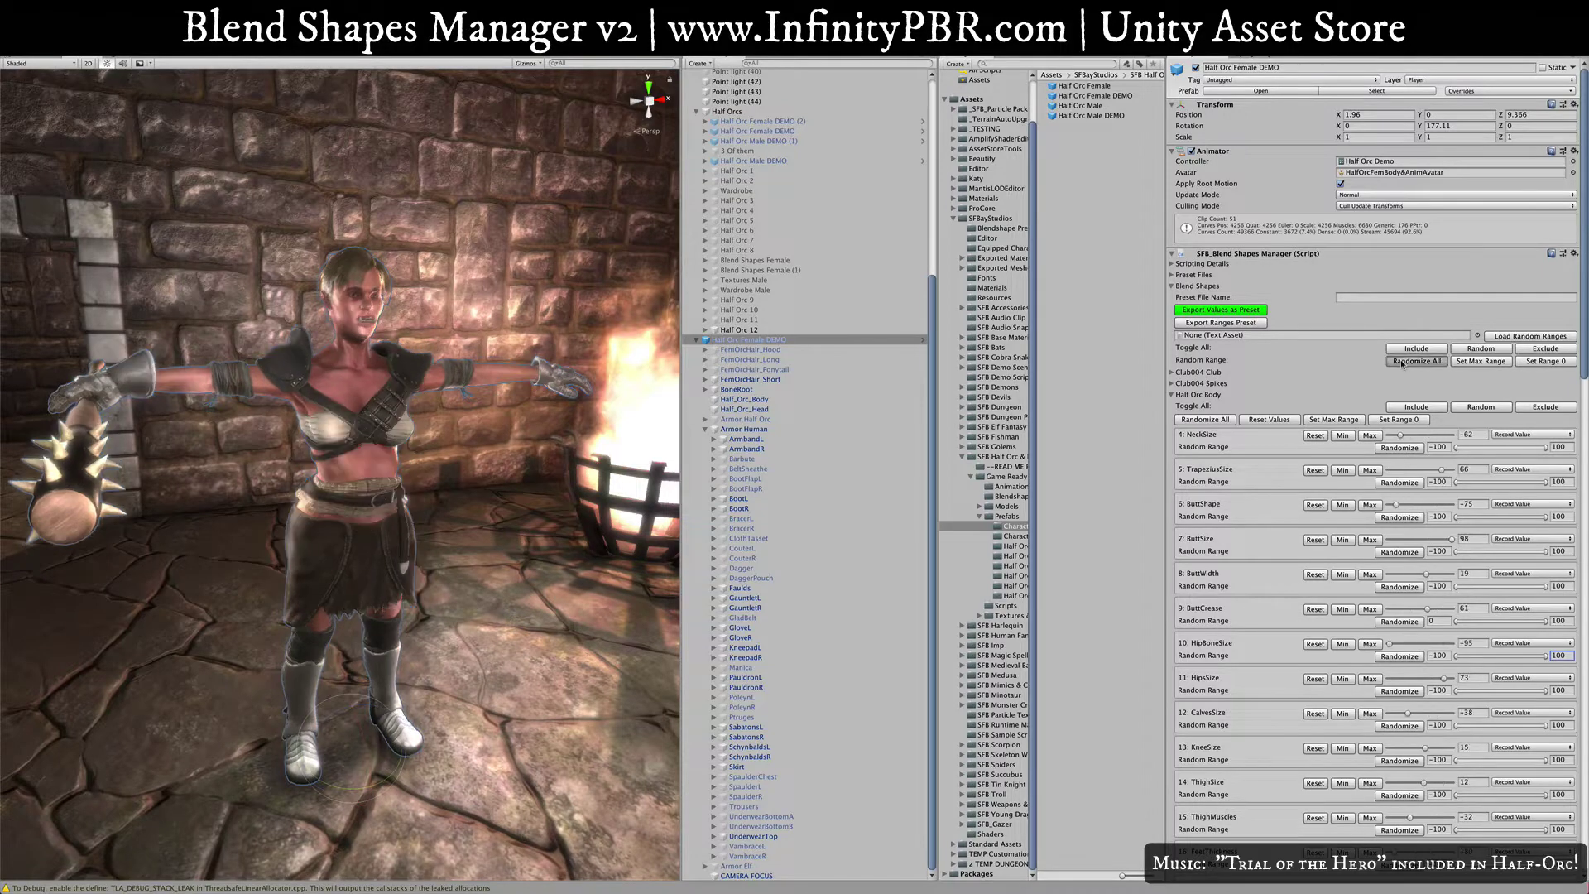
left_click(1401, 362)
left_click(1401, 361)
left_click(1401, 362)
left_click(1401, 361)
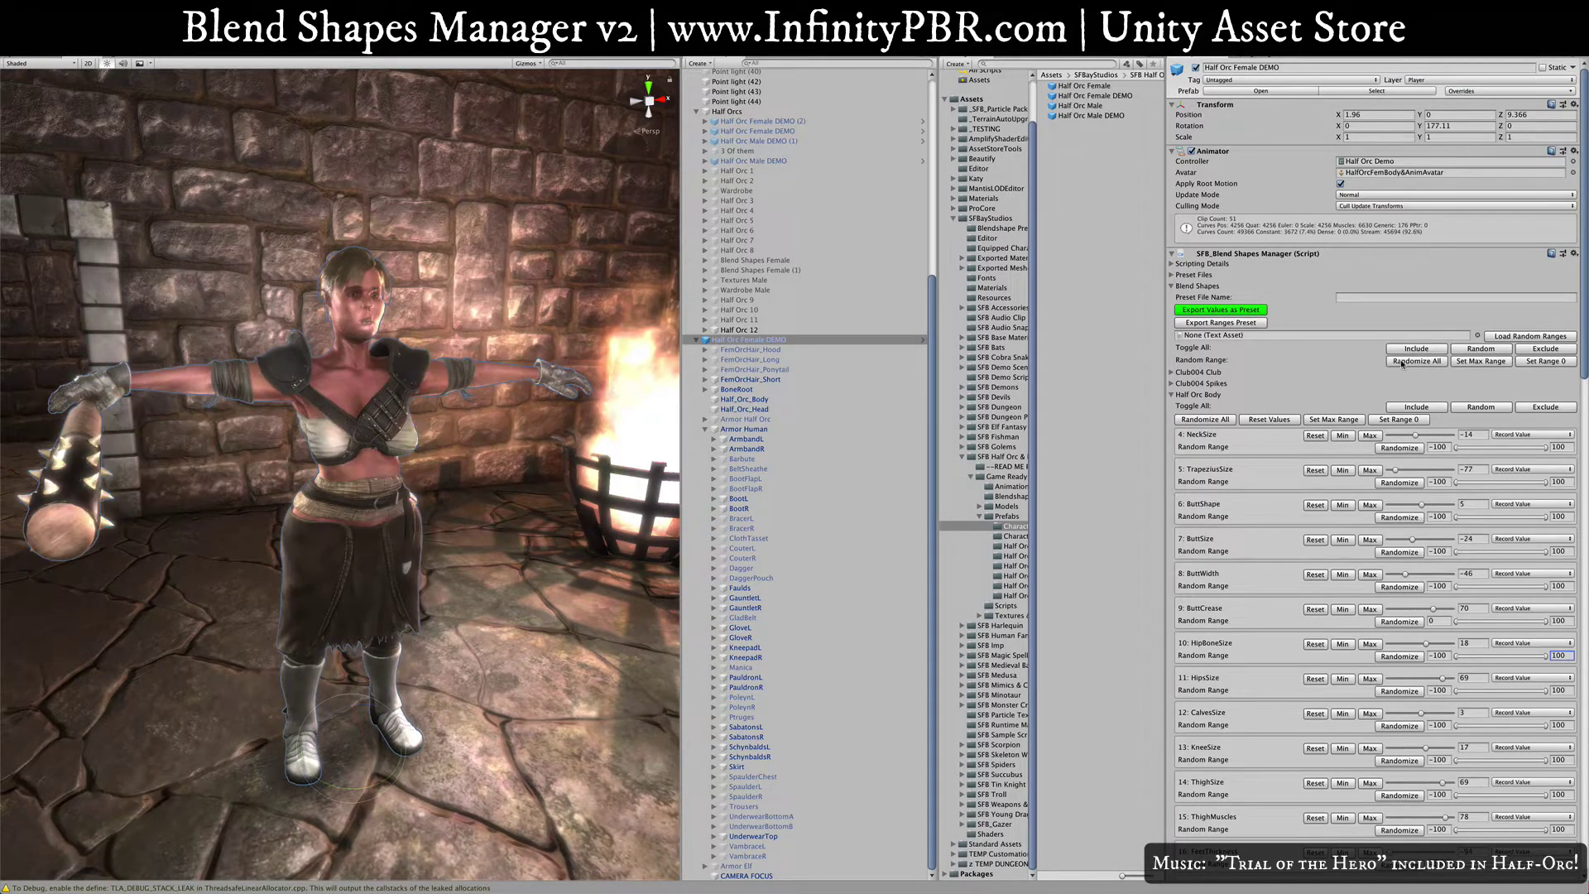
left_click(1401, 362)
left_click(1401, 362)
left_click(1401, 362)
left_click(1401, 361)
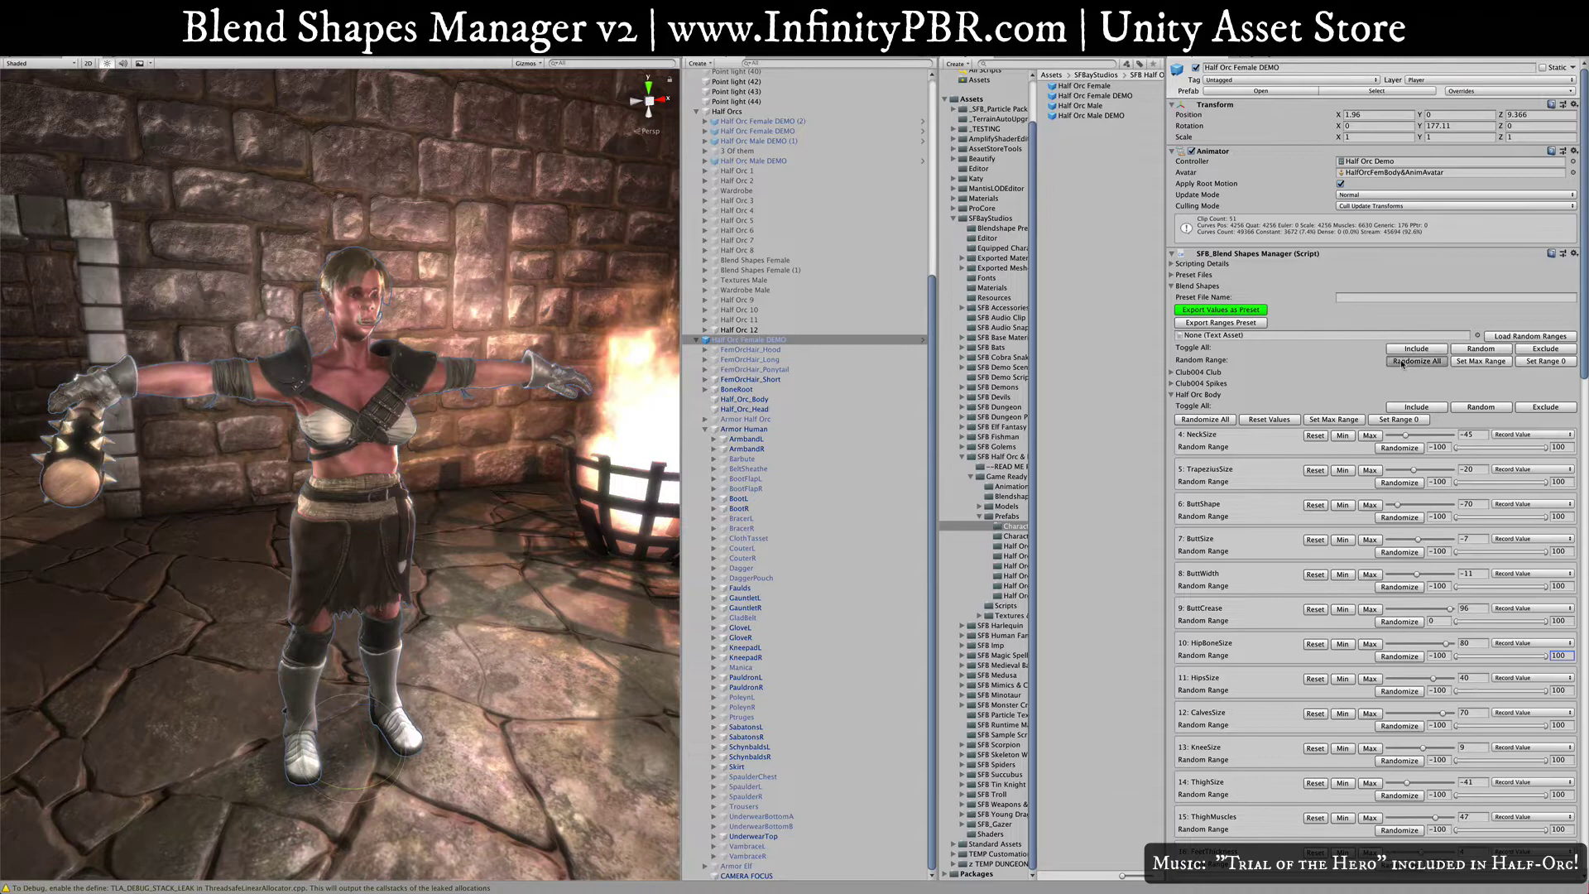
left_click(1401, 362)
left_click(1401, 362)
left_click(1401, 361)
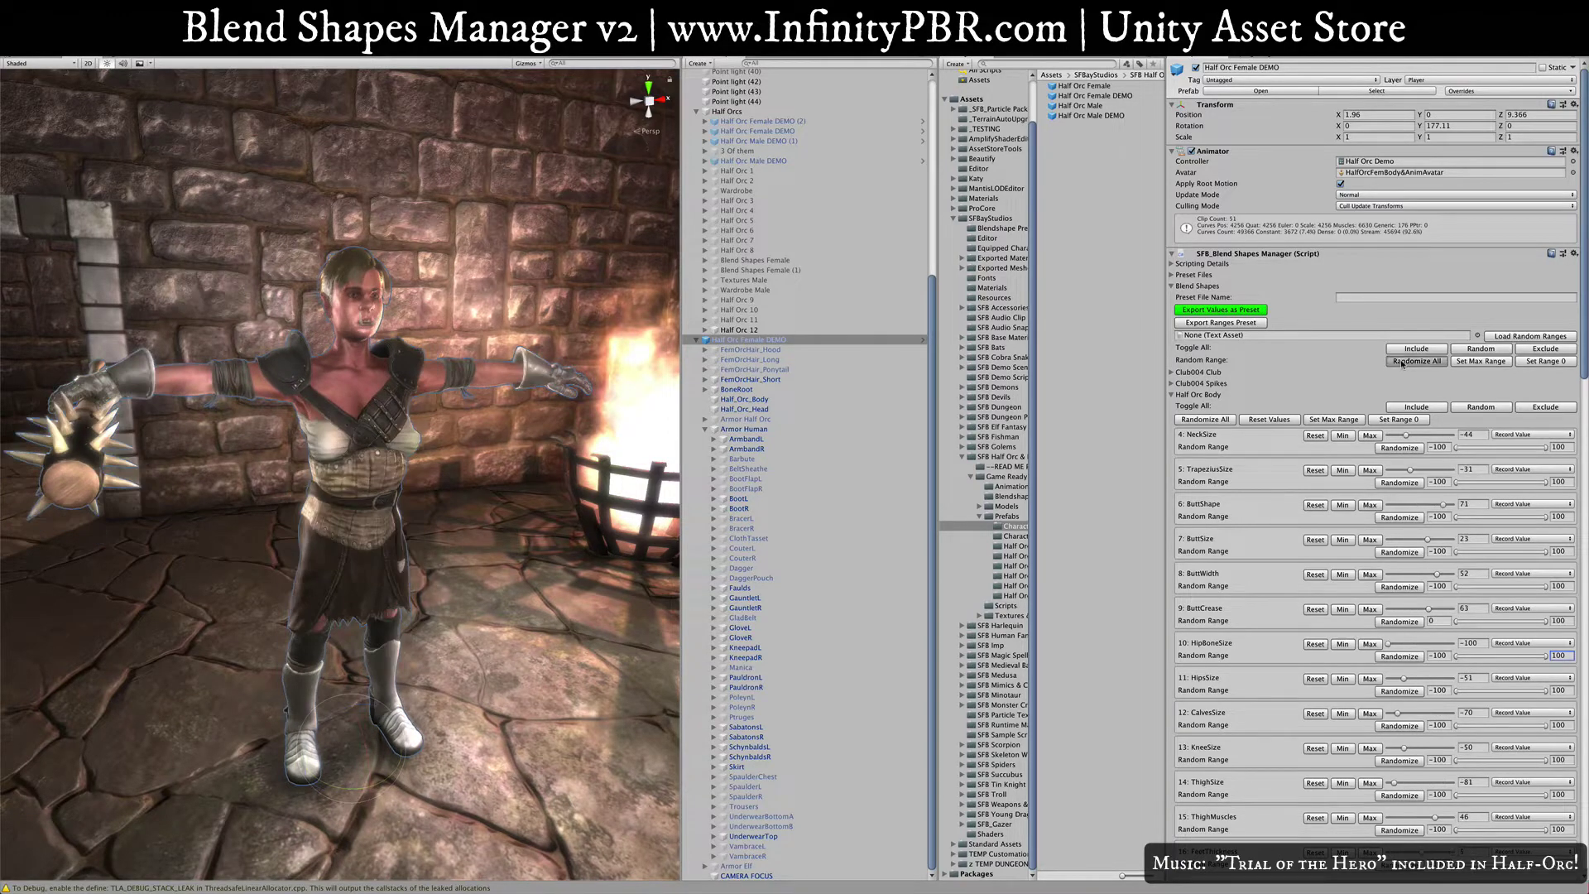
left_click(1401, 362)
left_click(1401, 362)
left_click(1401, 361)
left_click(1401, 362)
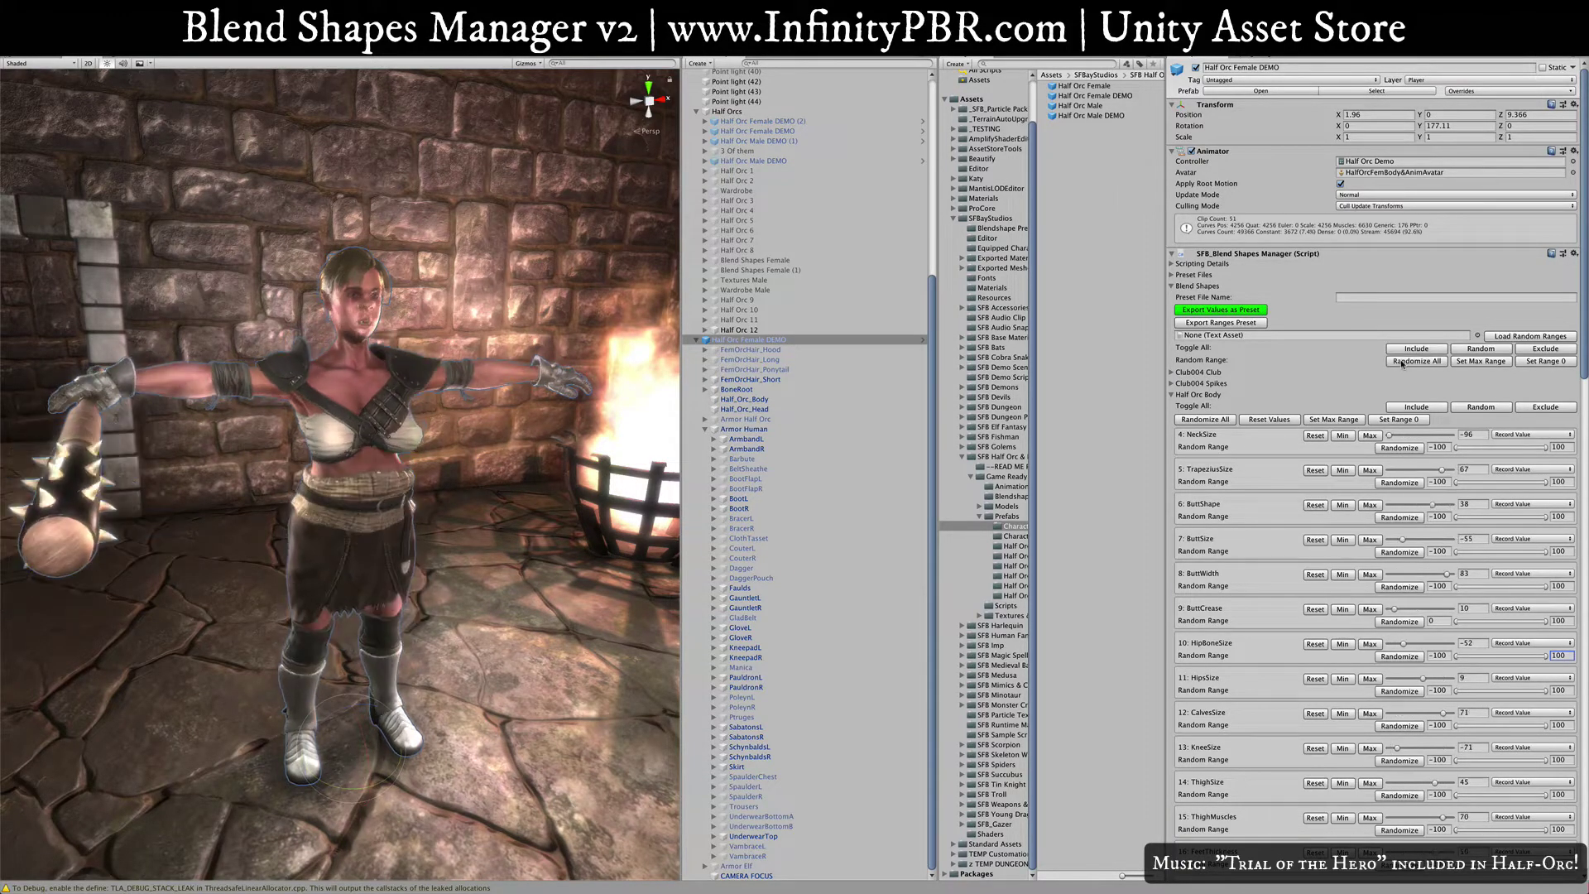
left_click(1401, 362)
left_click(1401, 362)
left_click(1401, 362)
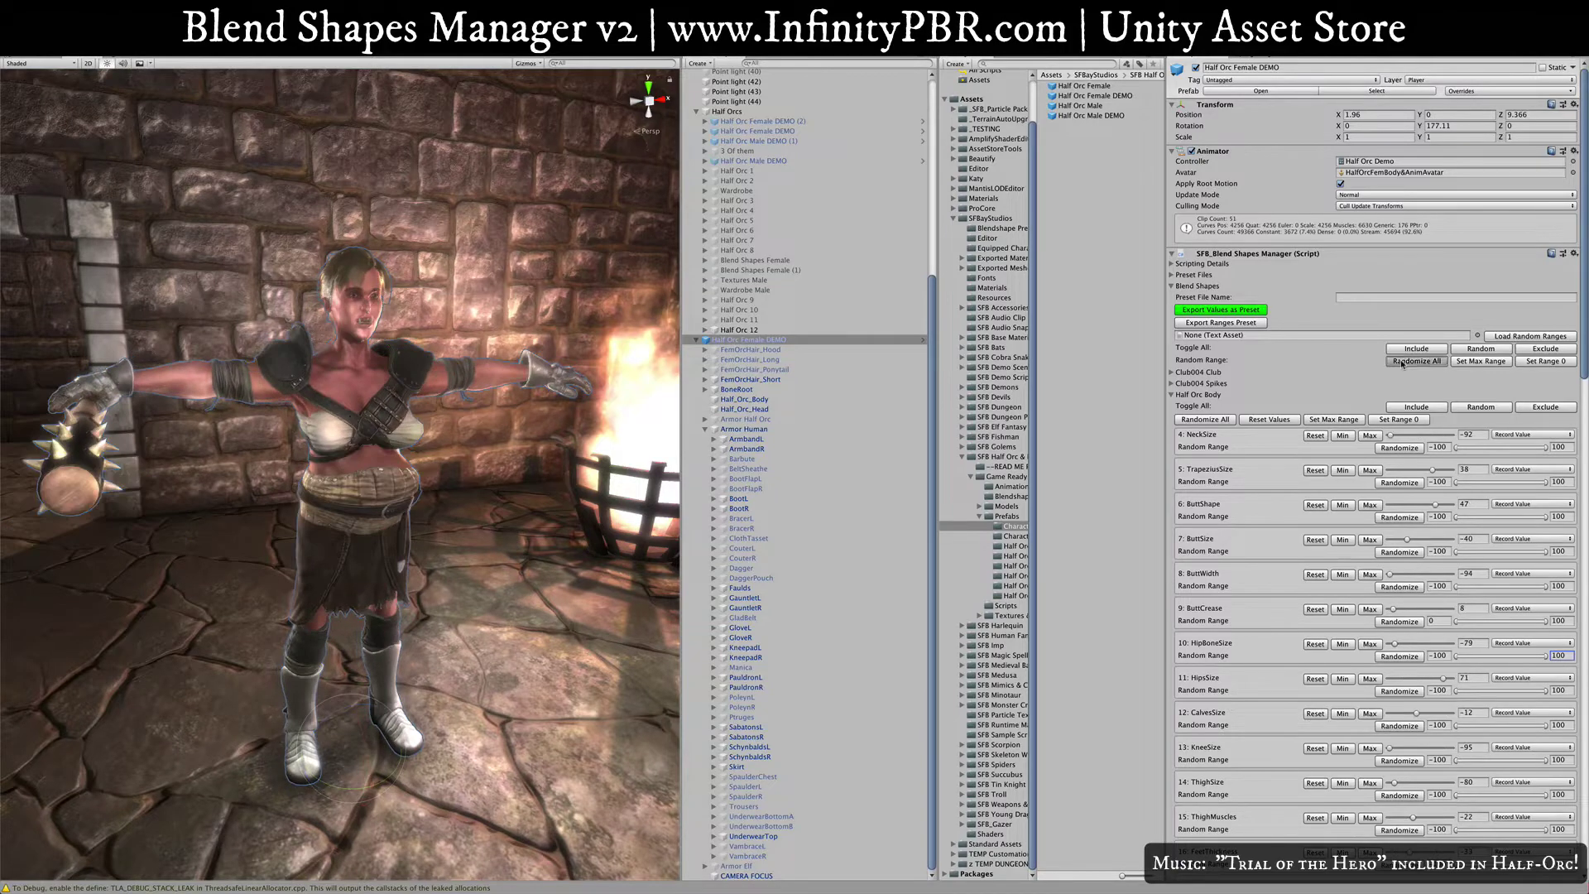
left_click(1401, 361)
left_click(1401, 361)
left_click(1401, 362)
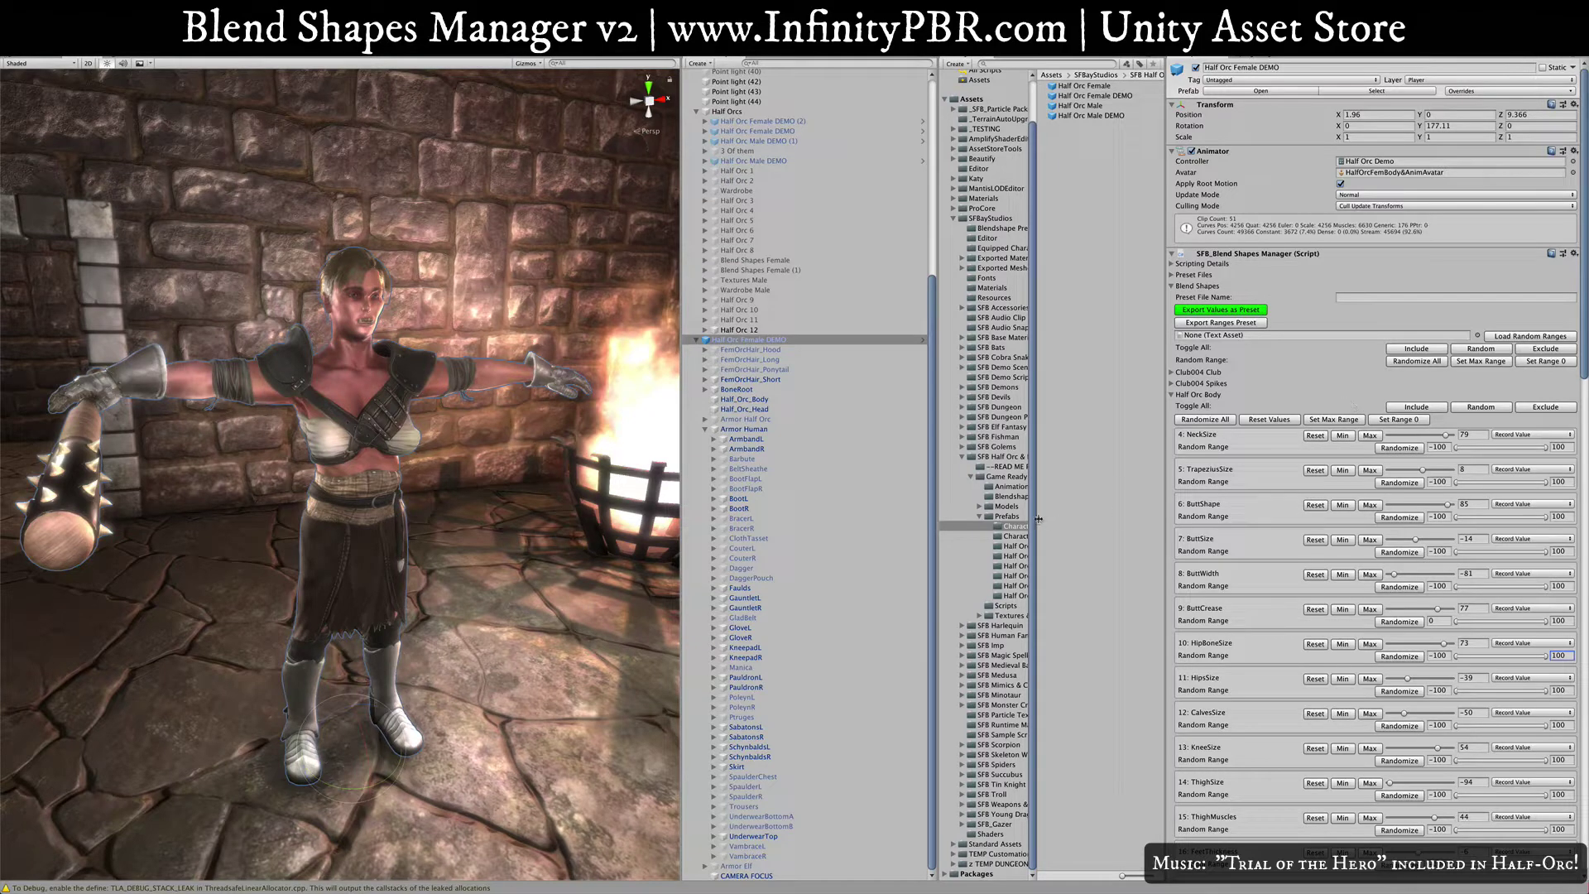
Step: Load random ranges from the Half Orc Female DEMO Range 0 preset, giving NeckSize -48 to 39
left_click_drag(1038, 519, 1059, 518)
left_click(1023, 496)
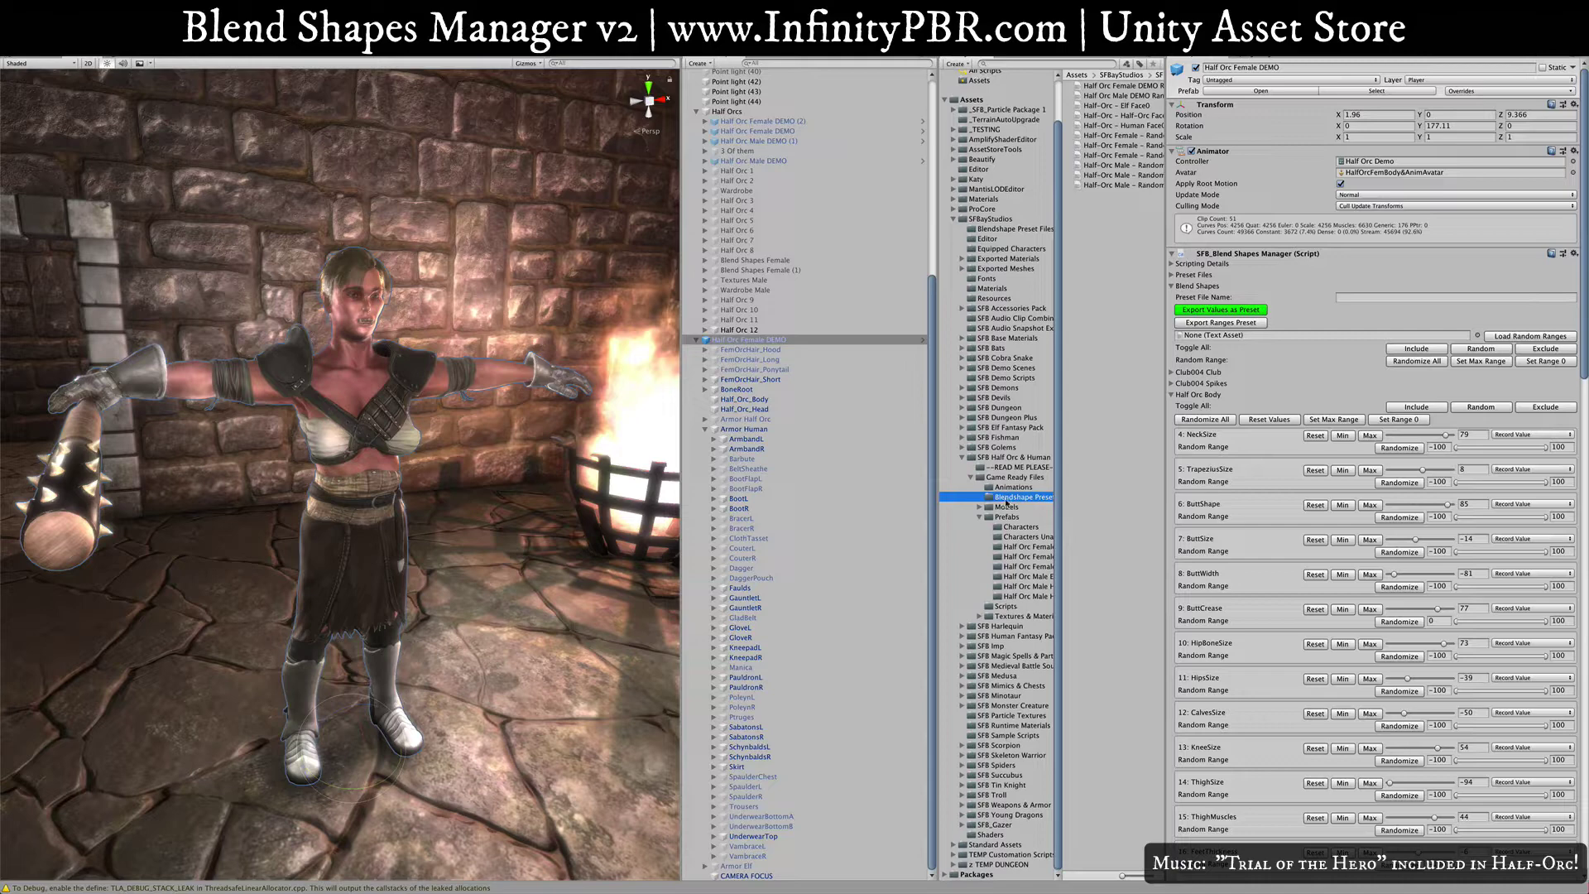
left_click_drag(1059, 503, 1019, 502)
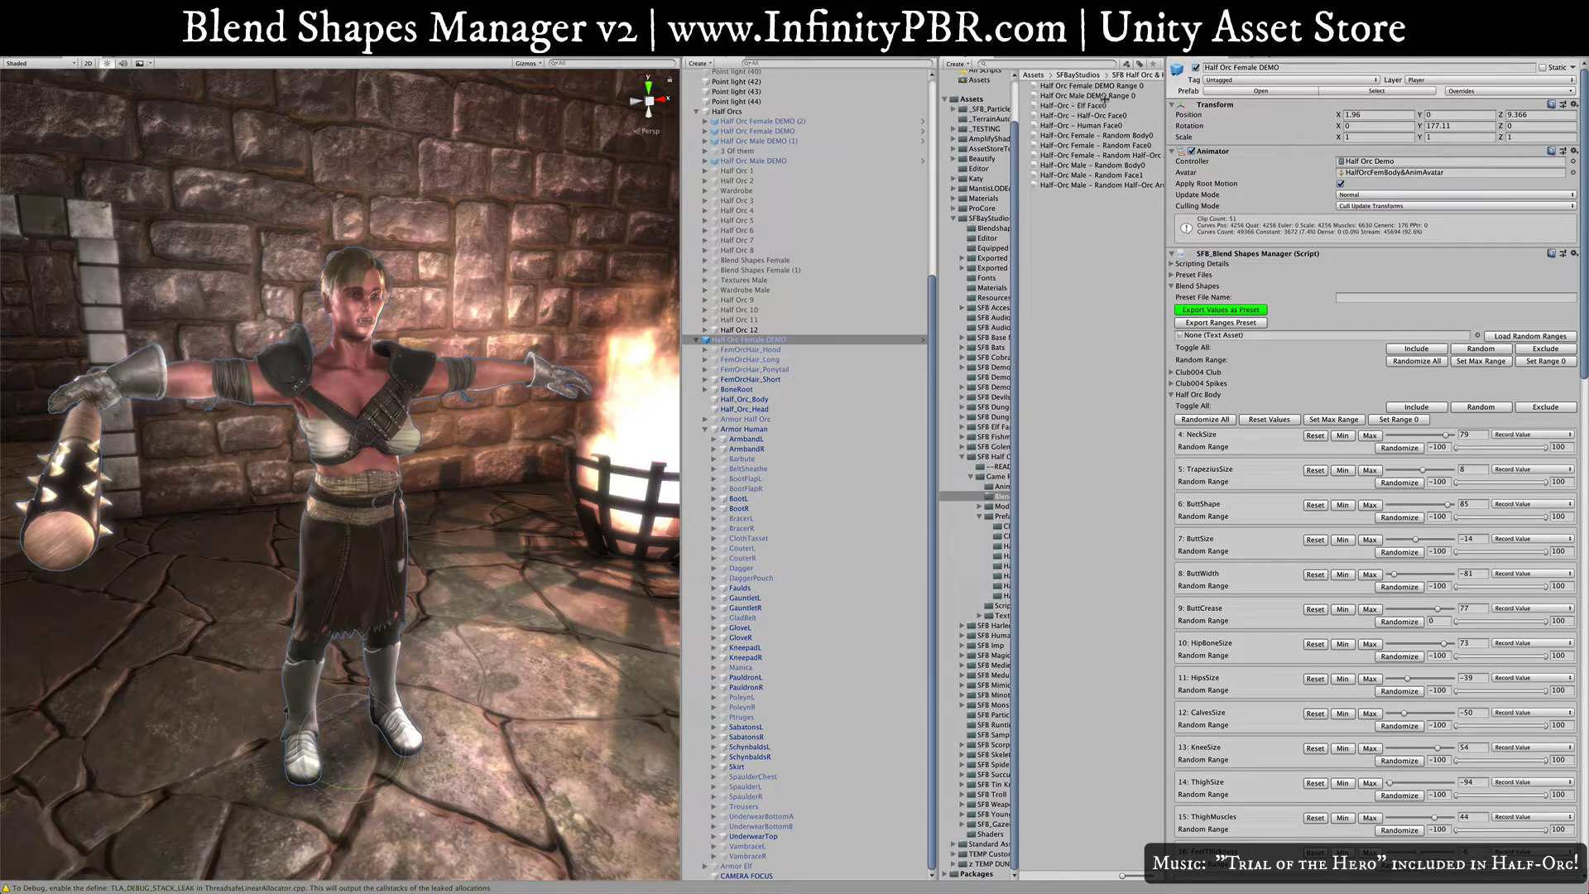
left_click_drag(1077, 88, 1198, 336)
left_click(1511, 337)
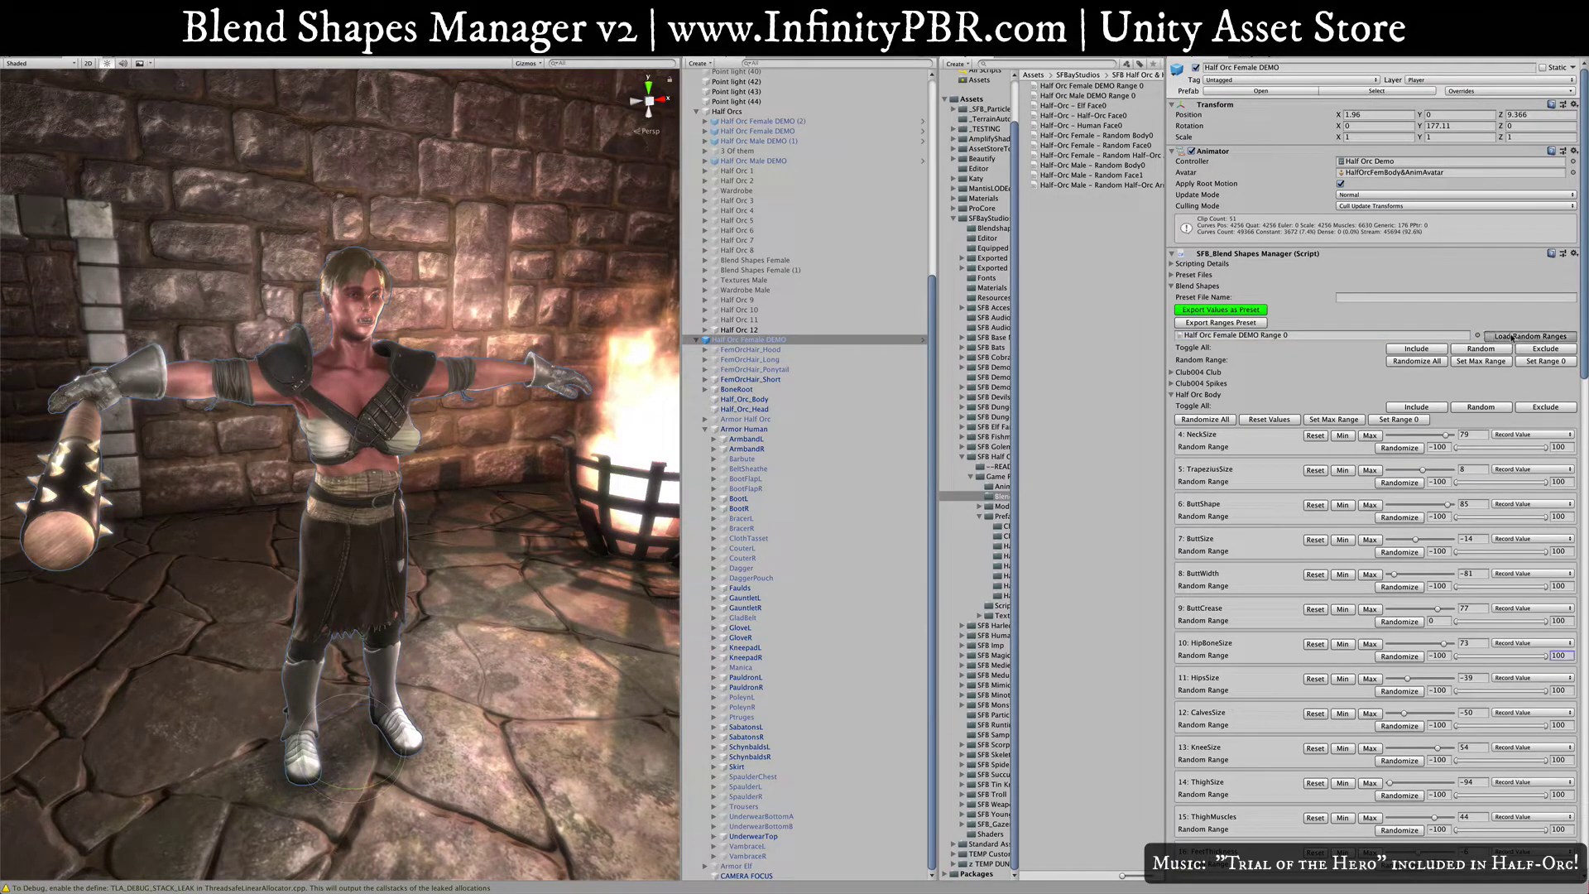
left_click(1085, 86)
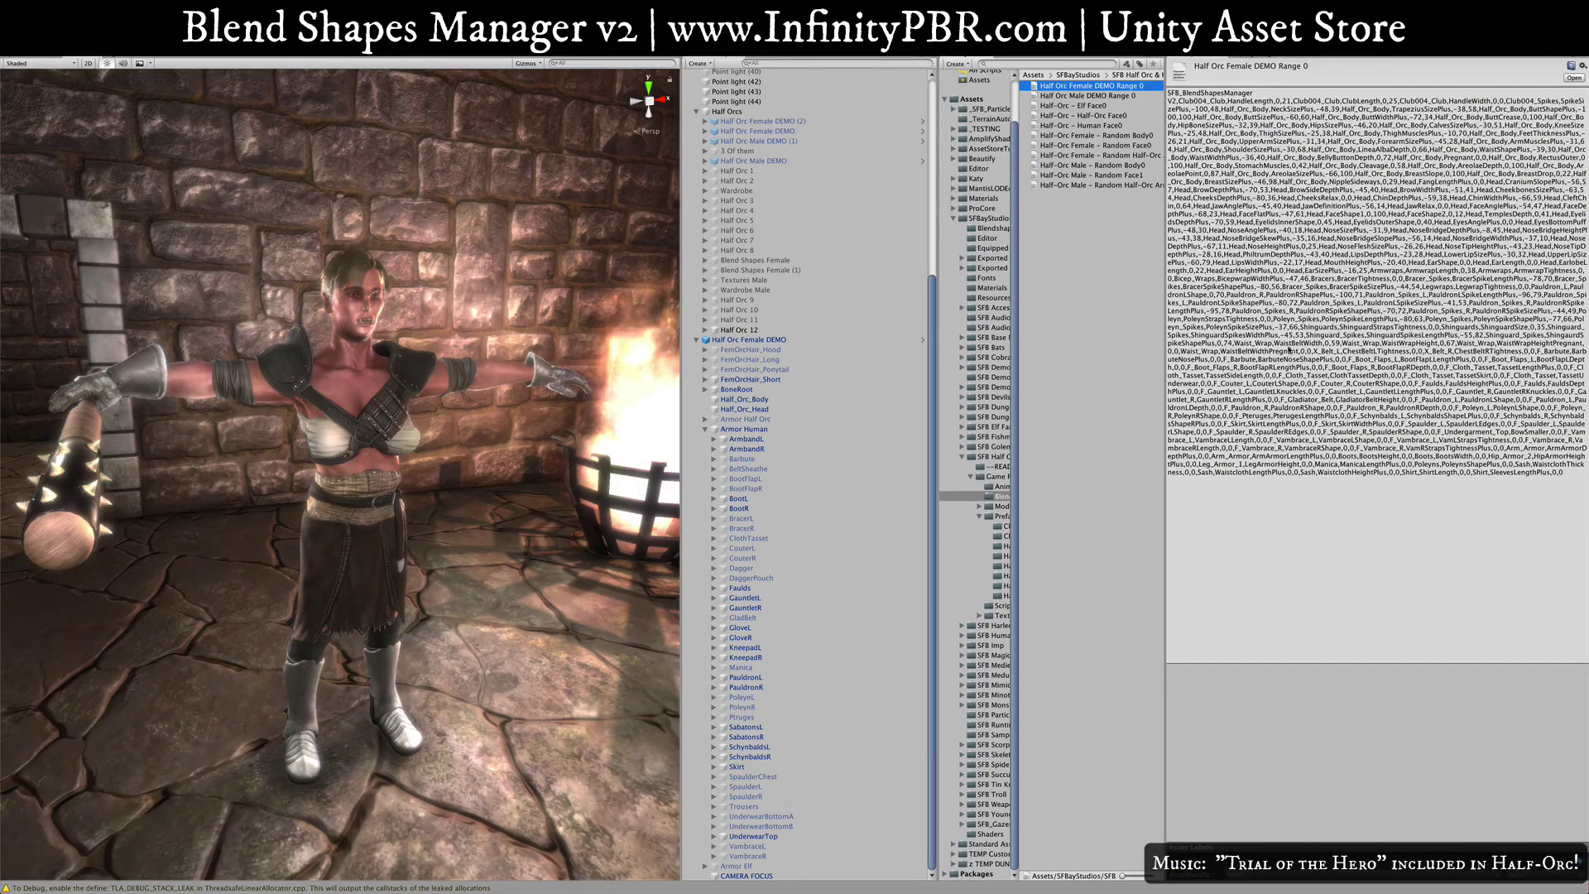
left_click(749, 339)
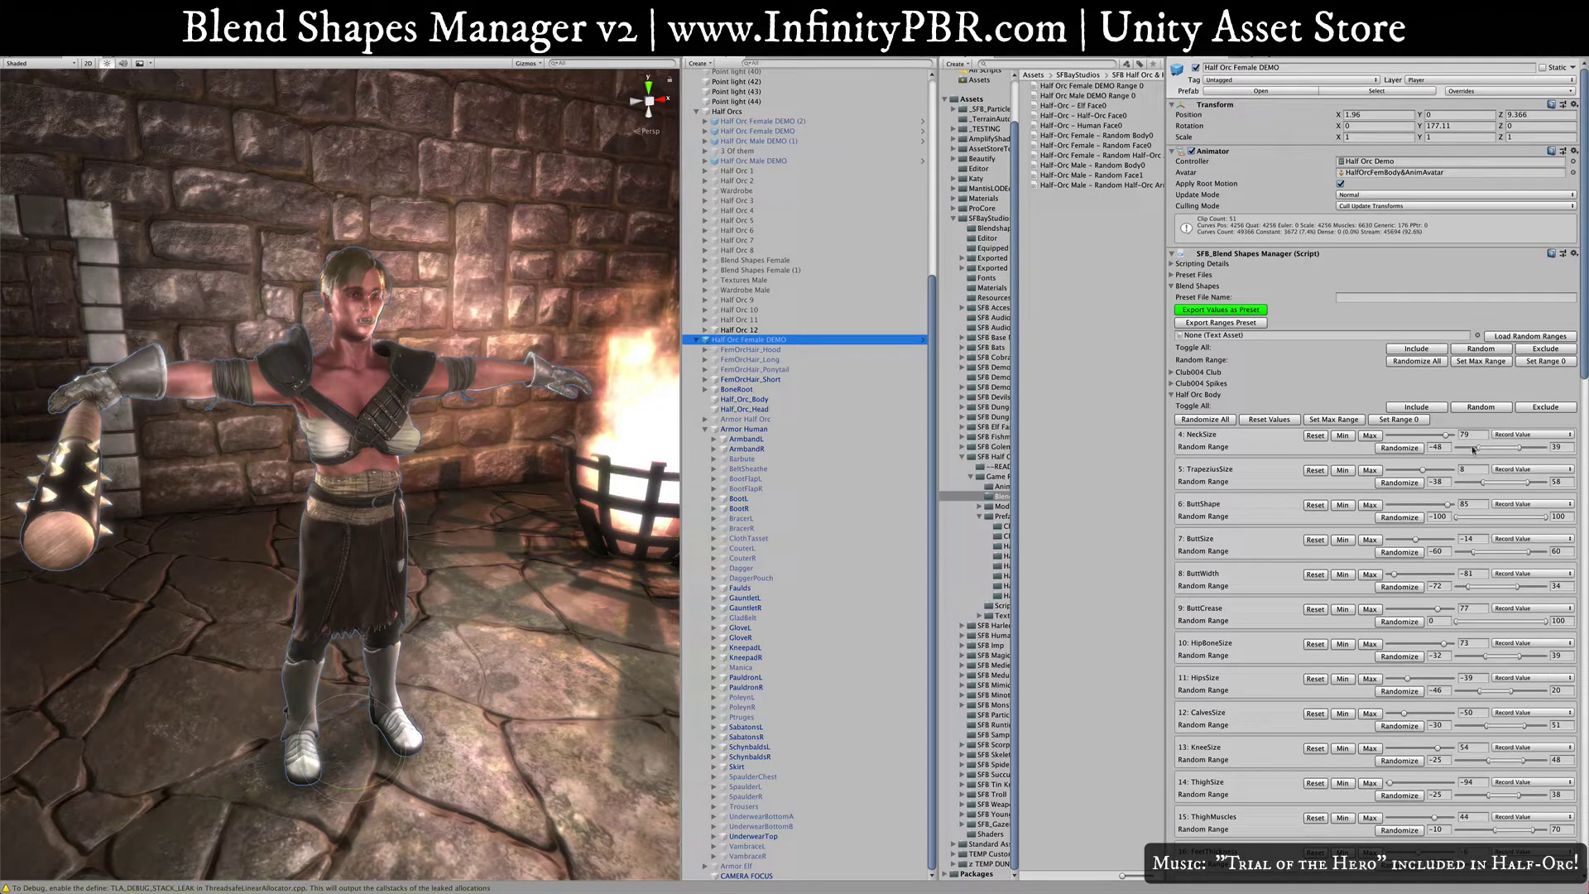
Step: Randomize the Half Orc Body shapes repeatedly within the loaded ranges, then reveal the Half Orc Head list
left_click(1210, 420)
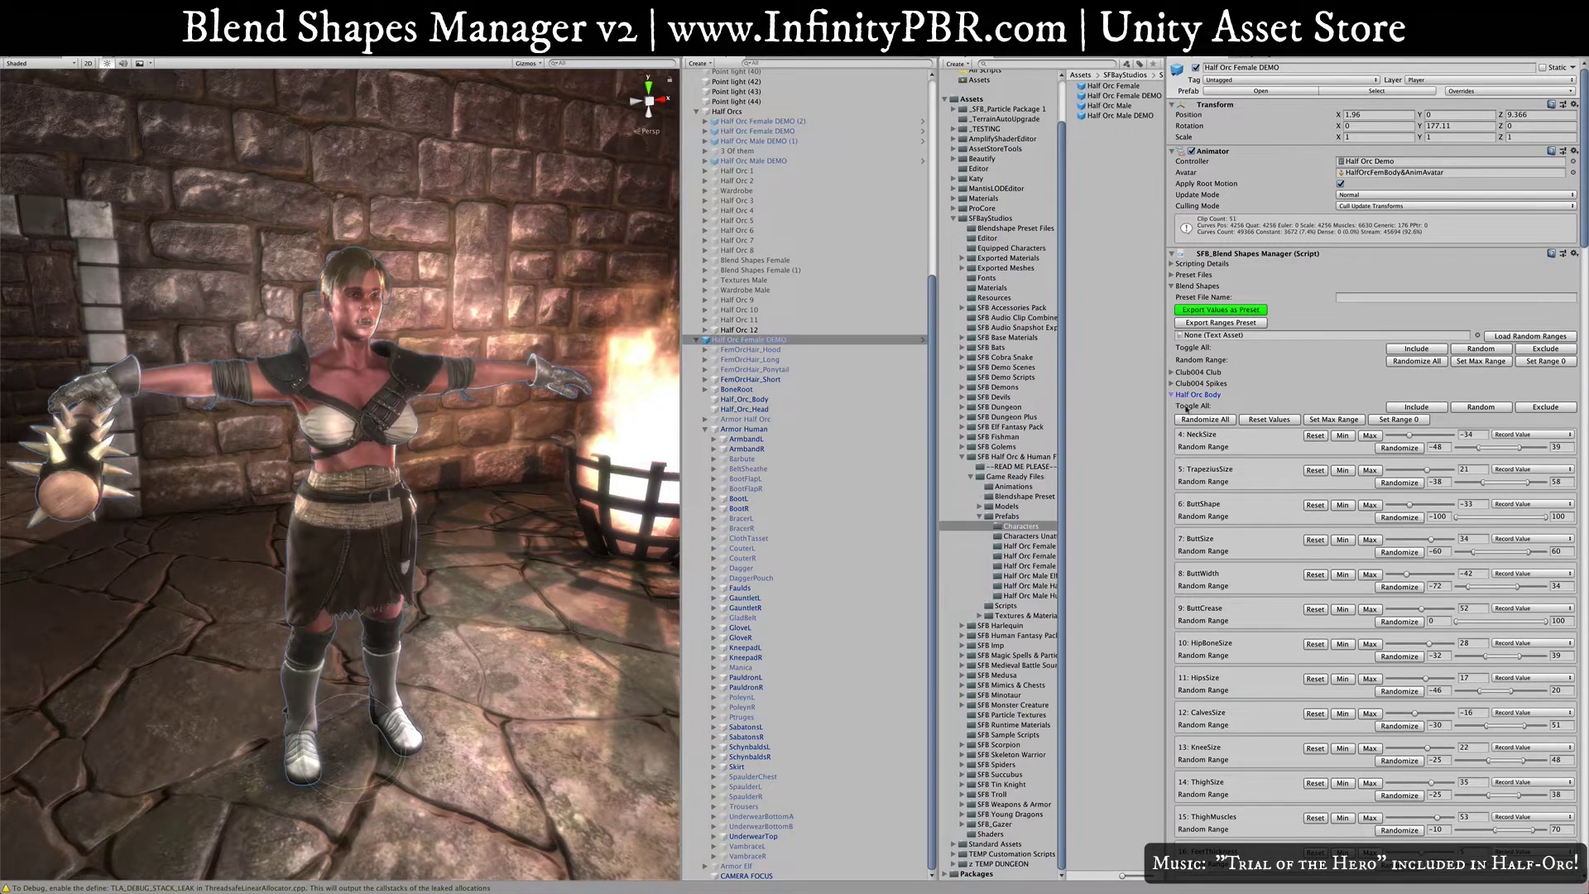
left_click(1193, 422)
left_click(1192, 423)
left_click(1192, 424)
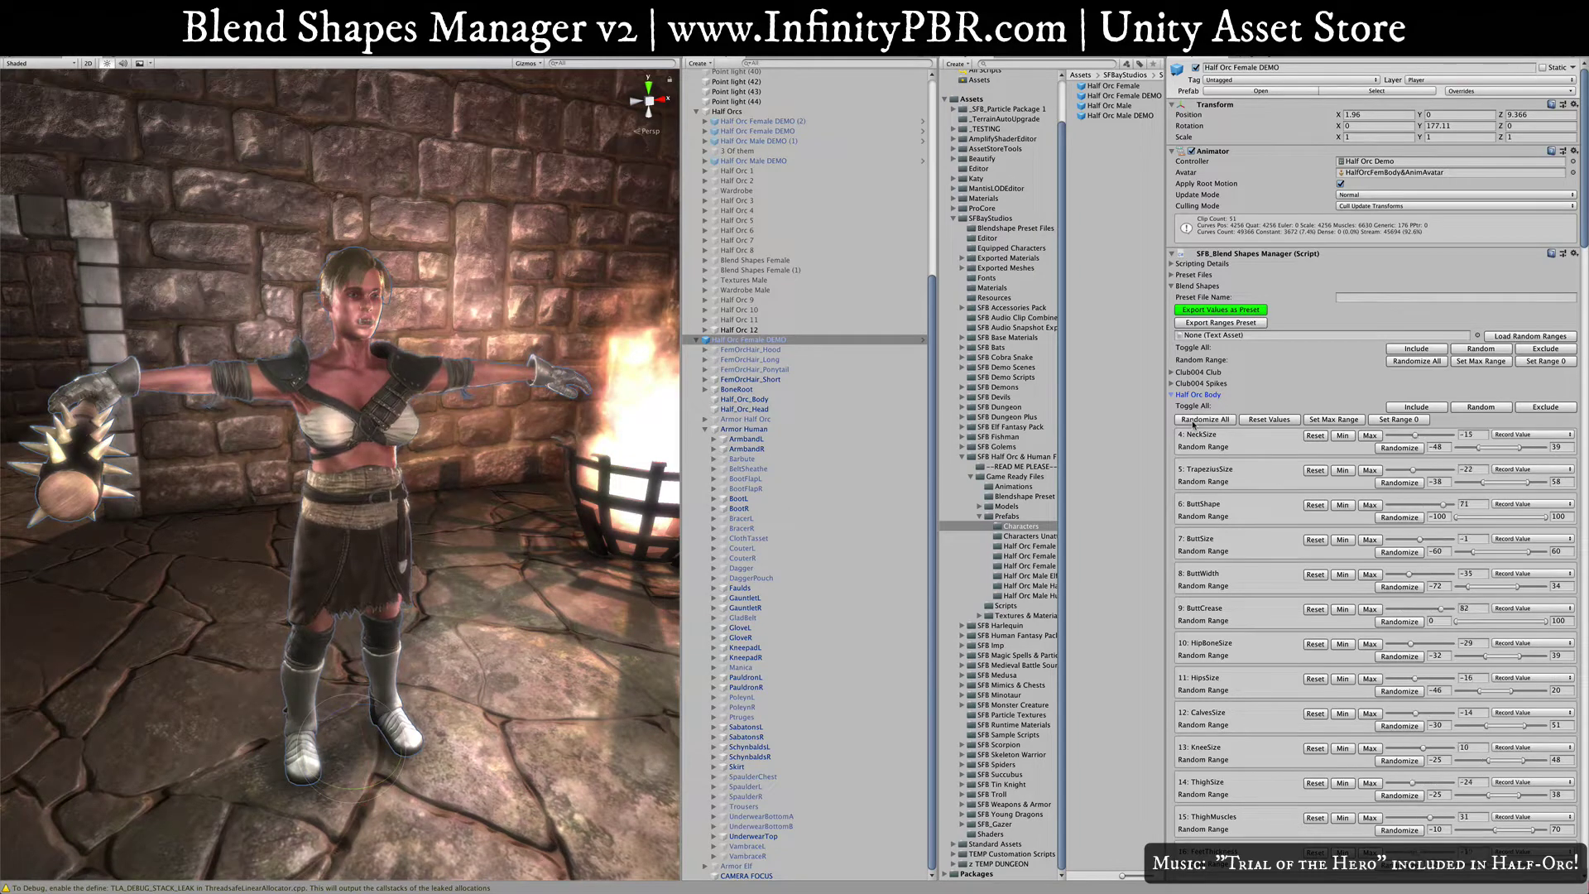
left_click(1193, 424)
left_click(1193, 424)
left_click(1193, 424)
left_click(1193, 424)
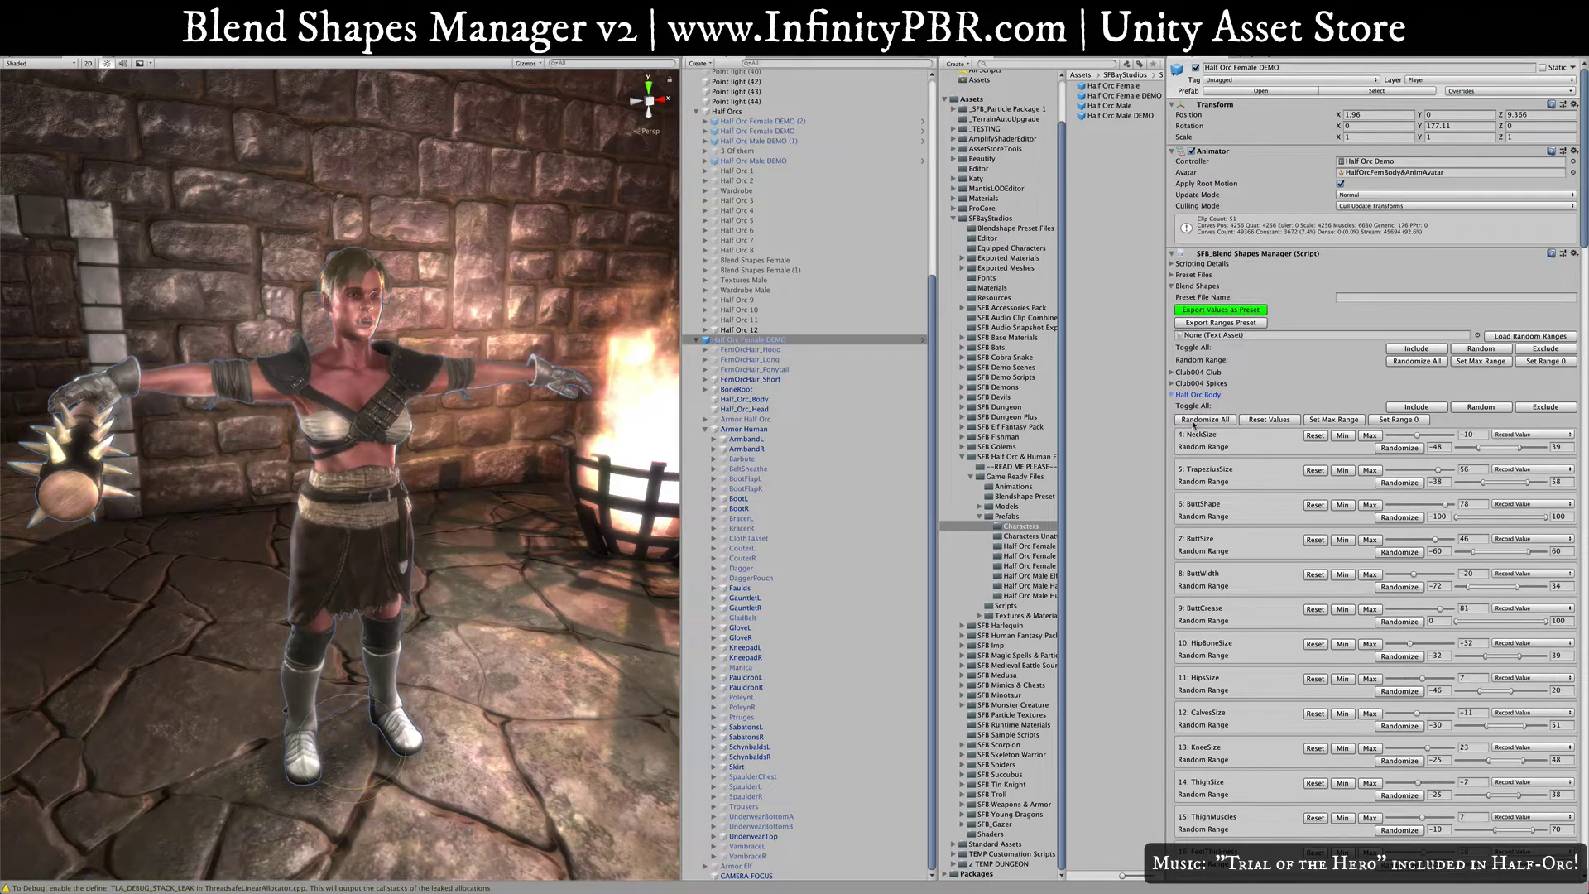
left_click(1192, 423)
left_click(1192, 424)
left_click(1192, 424)
left_click(1193, 424)
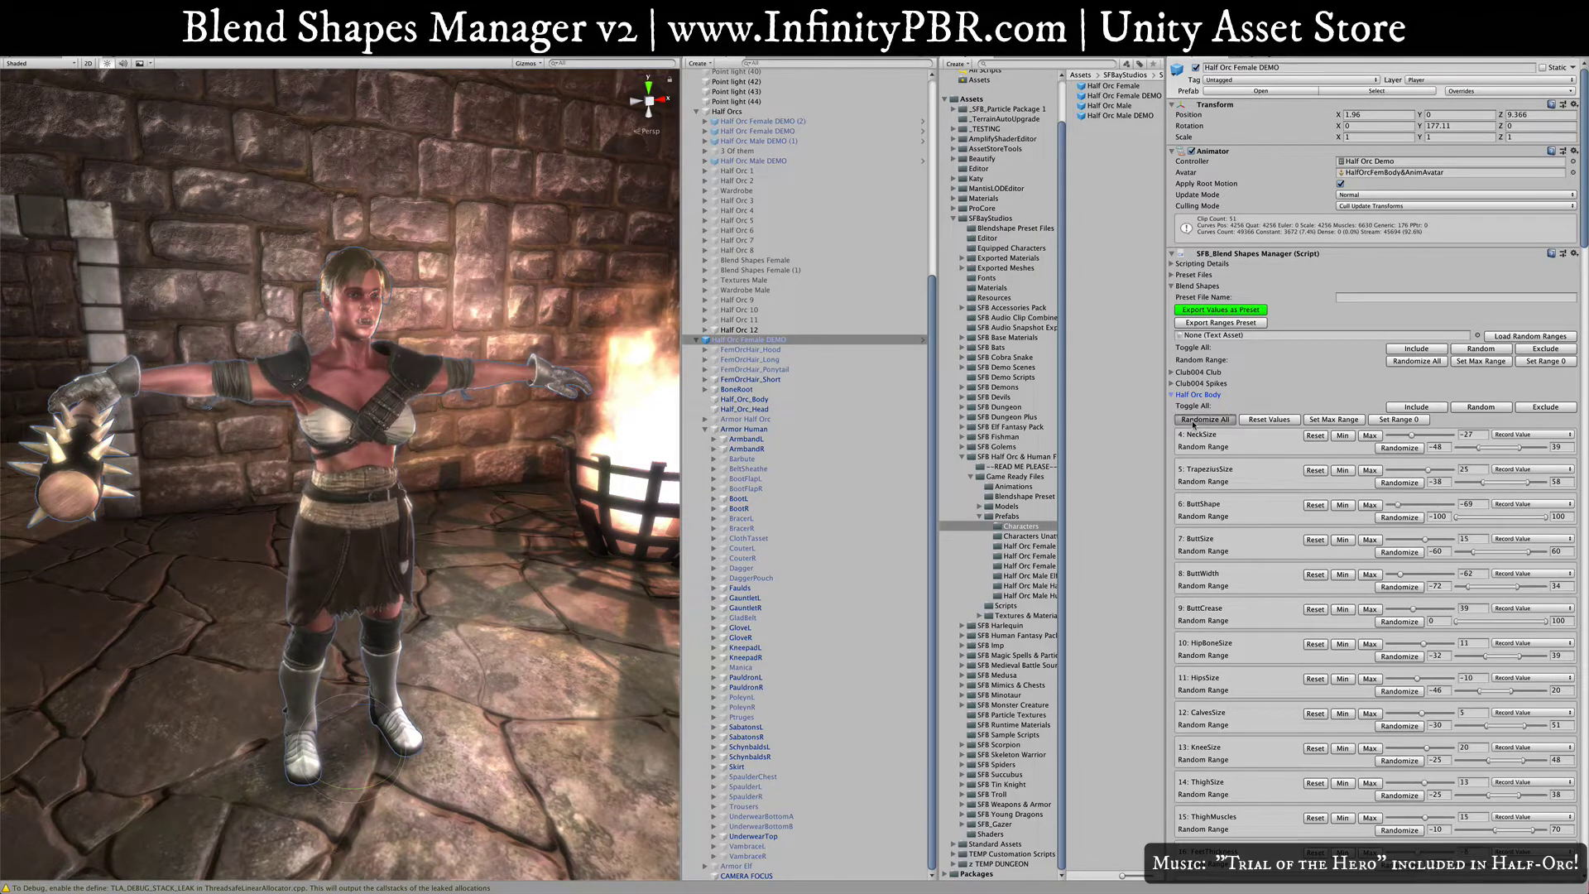
left_click(1192, 424)
left_click(1192, 423)
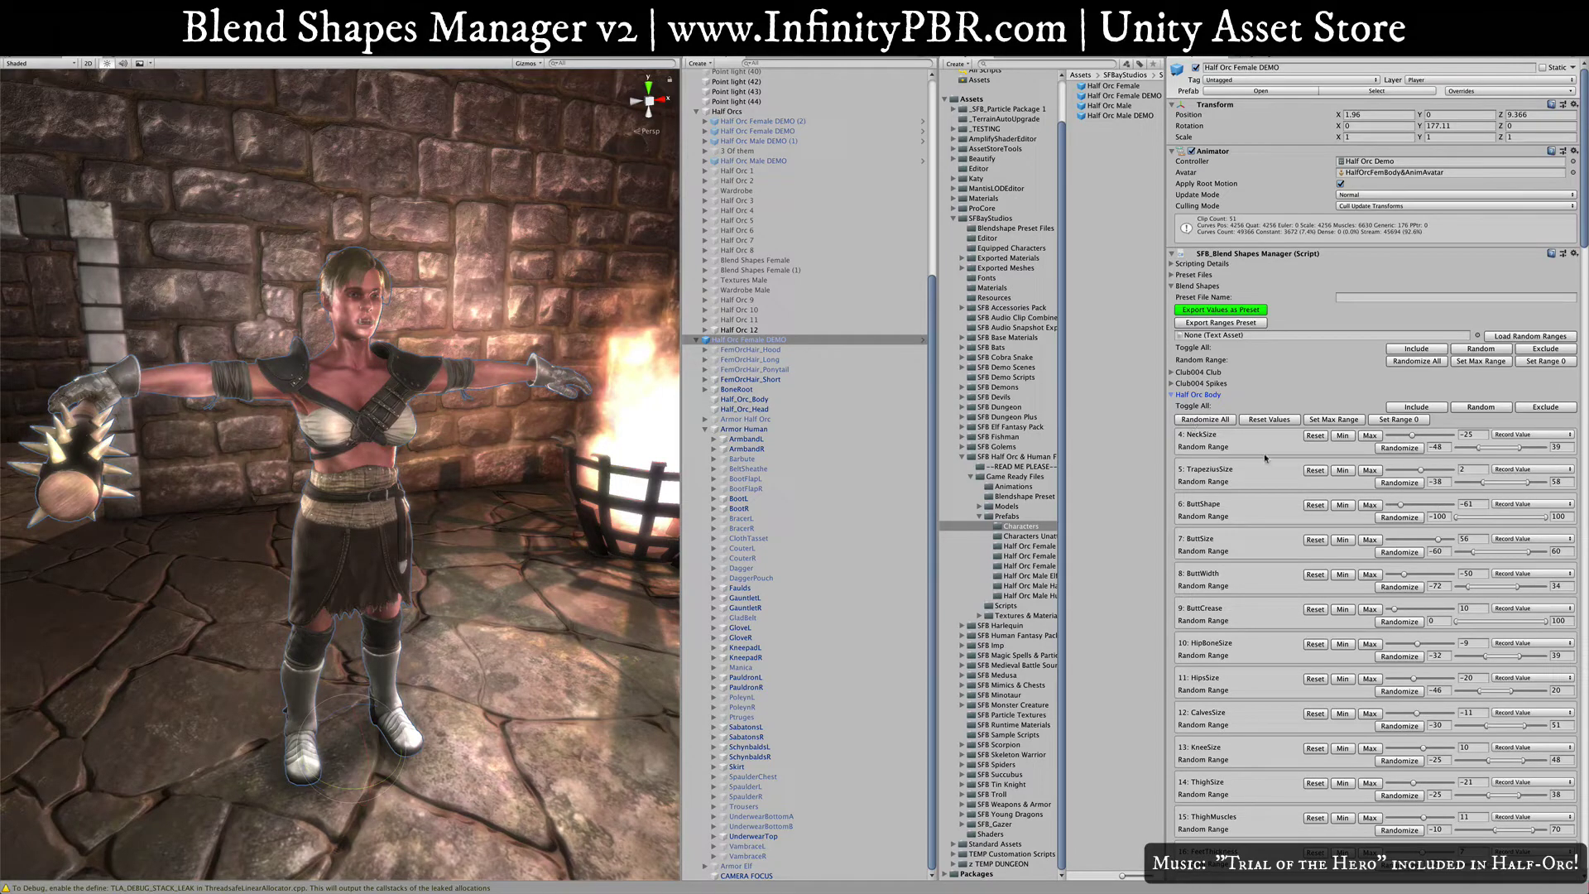
left_click(1172, 396)
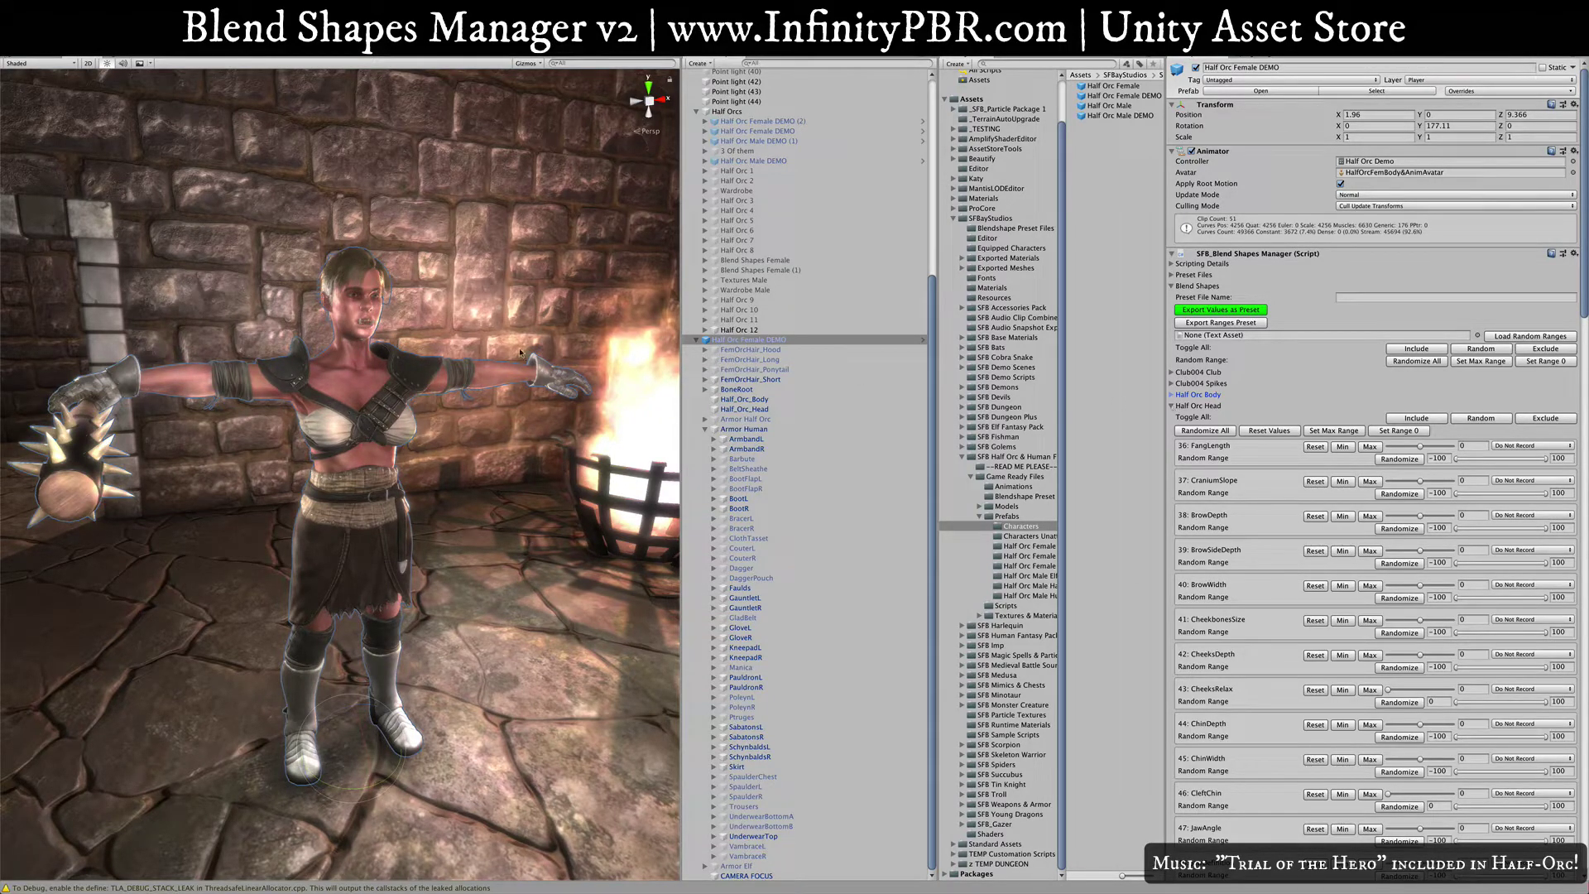
Step: Frame the Half-Orc's face close up and vary FangLength to watch the fangs change
scroll(334, 314, "up", 3)
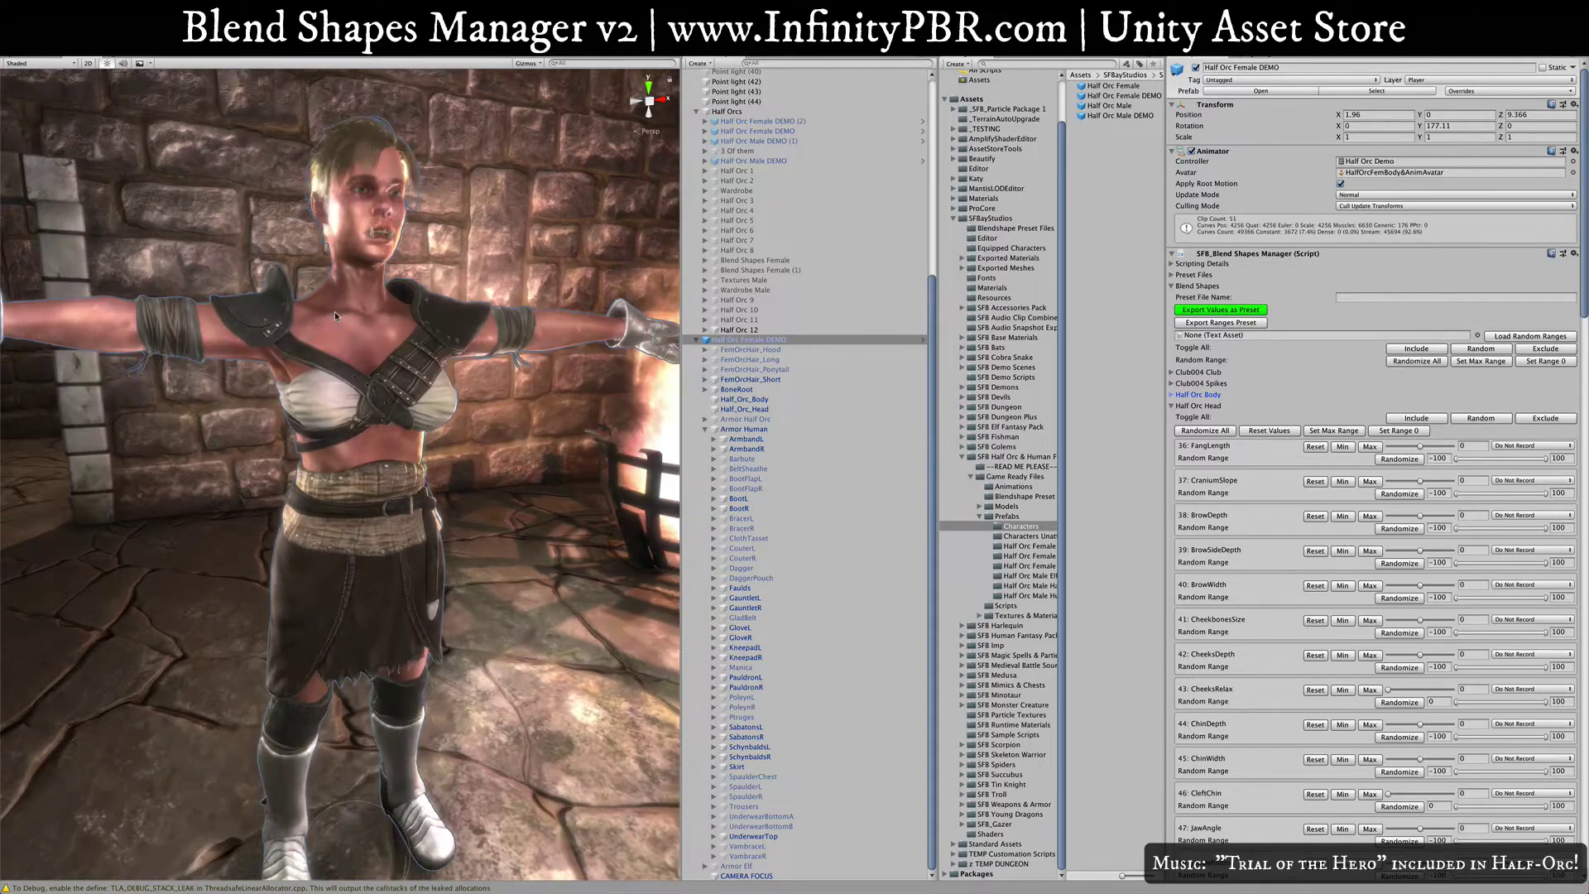
left_click_drag(340, 318, 392, 364, "alt")
scroll(378, 298, "up", 5)
left_click_drag(379, 298, 369, 536, "alt")
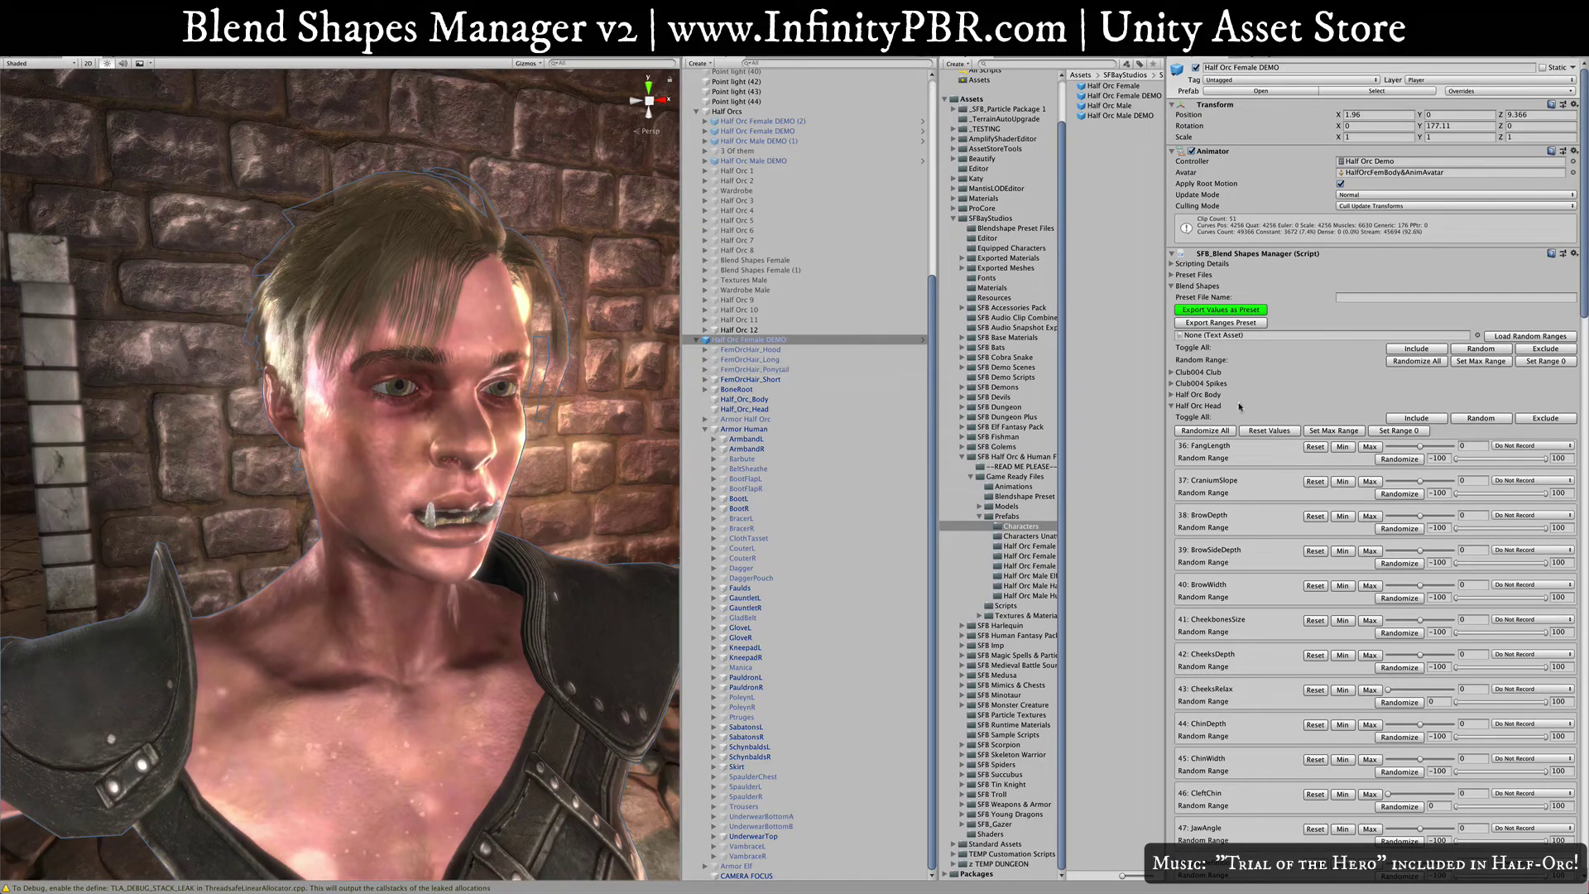
mouse_move(1423, 447)
left_mouse_down()
mouse_move(1475, 448)
mouse_move(1389, 448)
mouse_move(1448, 447)
mouse_move(1402, 448)
left_mouse_up()
Step: Set FangLength's random maximum to 44 and randomize the fang length a few times
left_click(1343, 447)
left_click(1434, 447)
left_click(1366, 448)
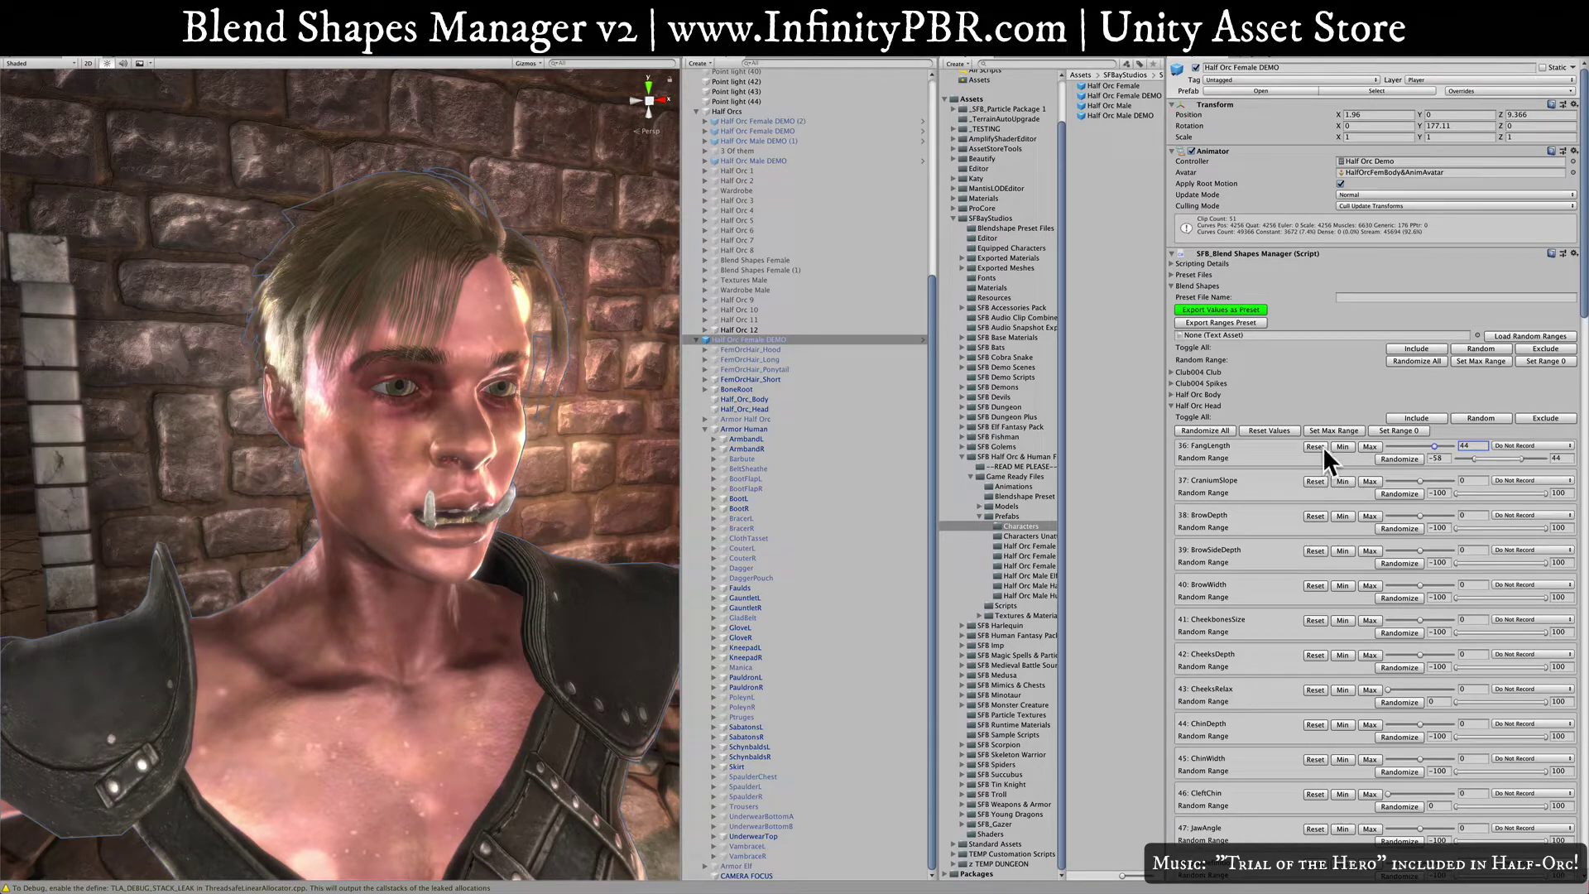
left_click(1407, 461)
left_click(1407, 460)
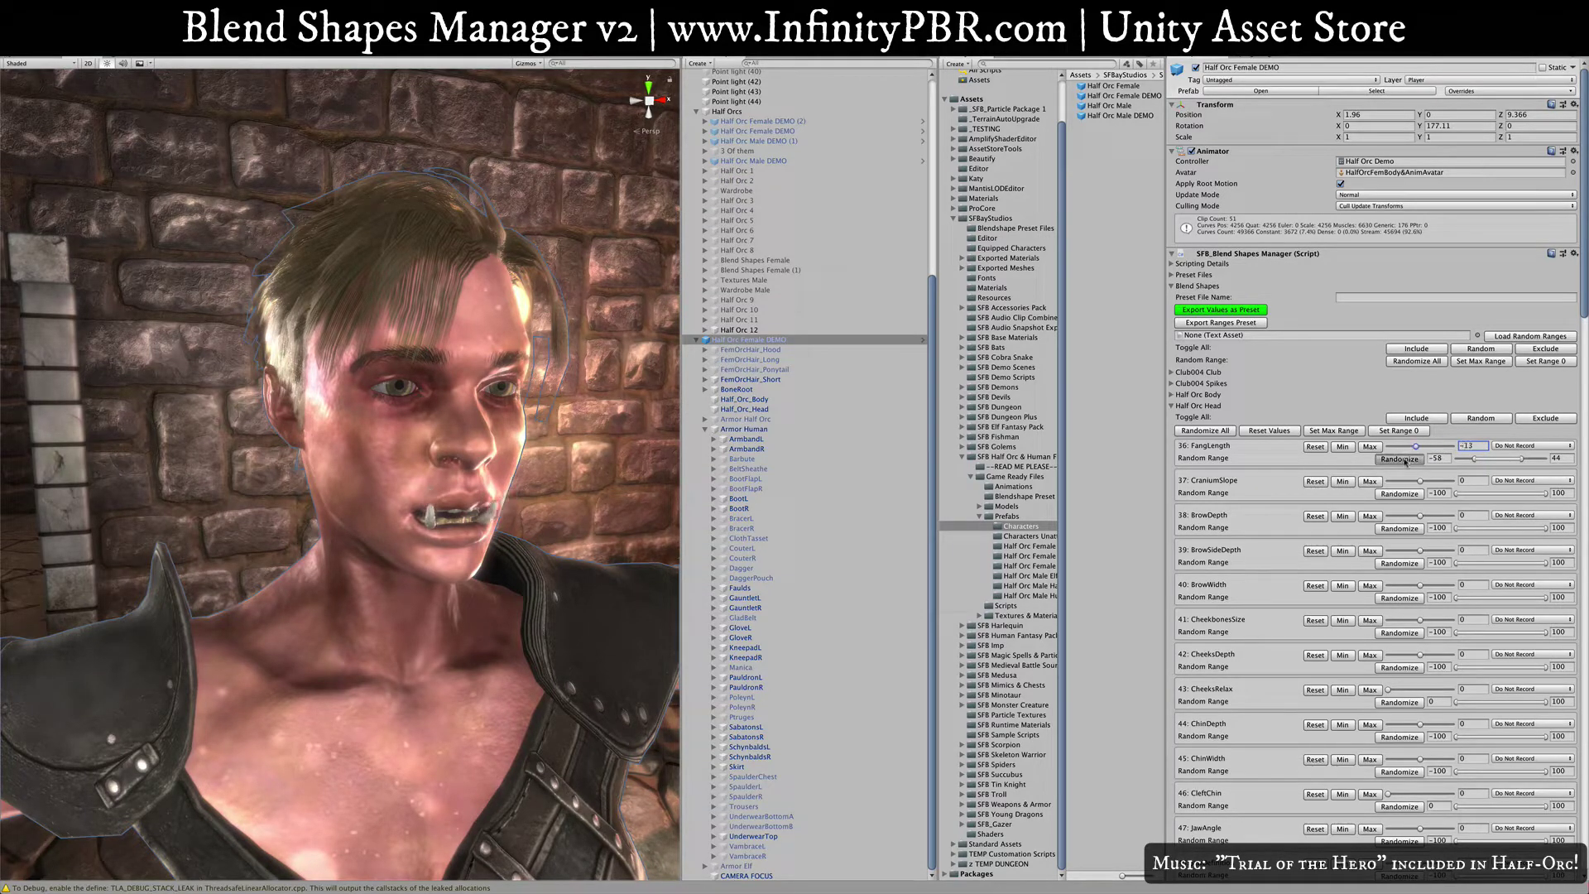
left_click(1405, 460)
left_click(1405, 460)
Step: Give CraniumSlope a random range of -50 to 44
left_click(1342, 481)
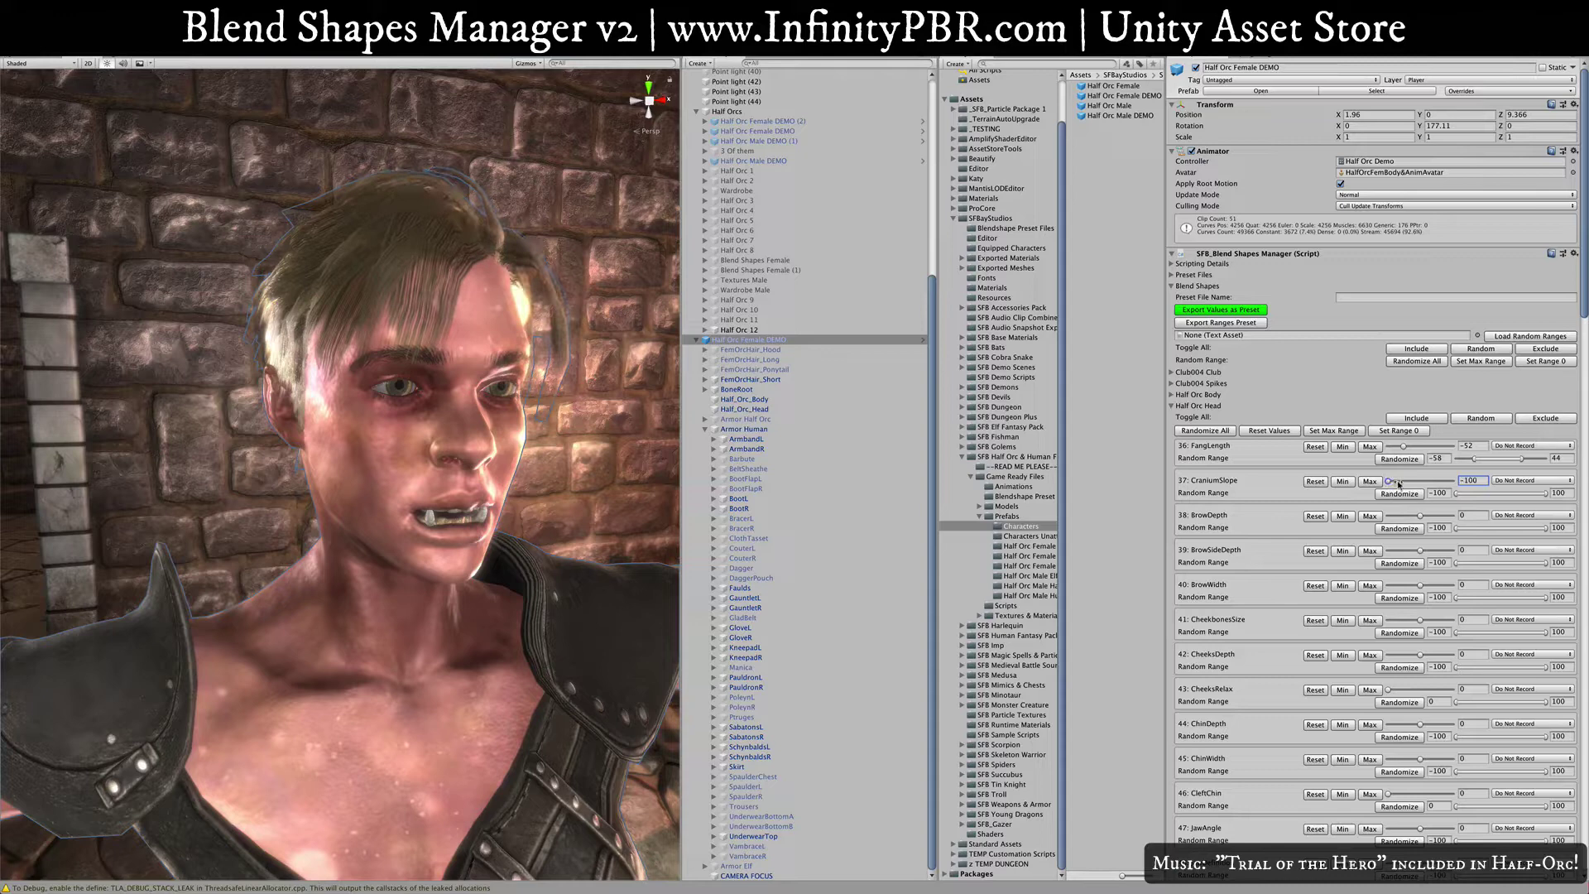
left_click_drag(1398, 484, 1405, 483)
left_click(1342, 480)
left_click(1435, 481)
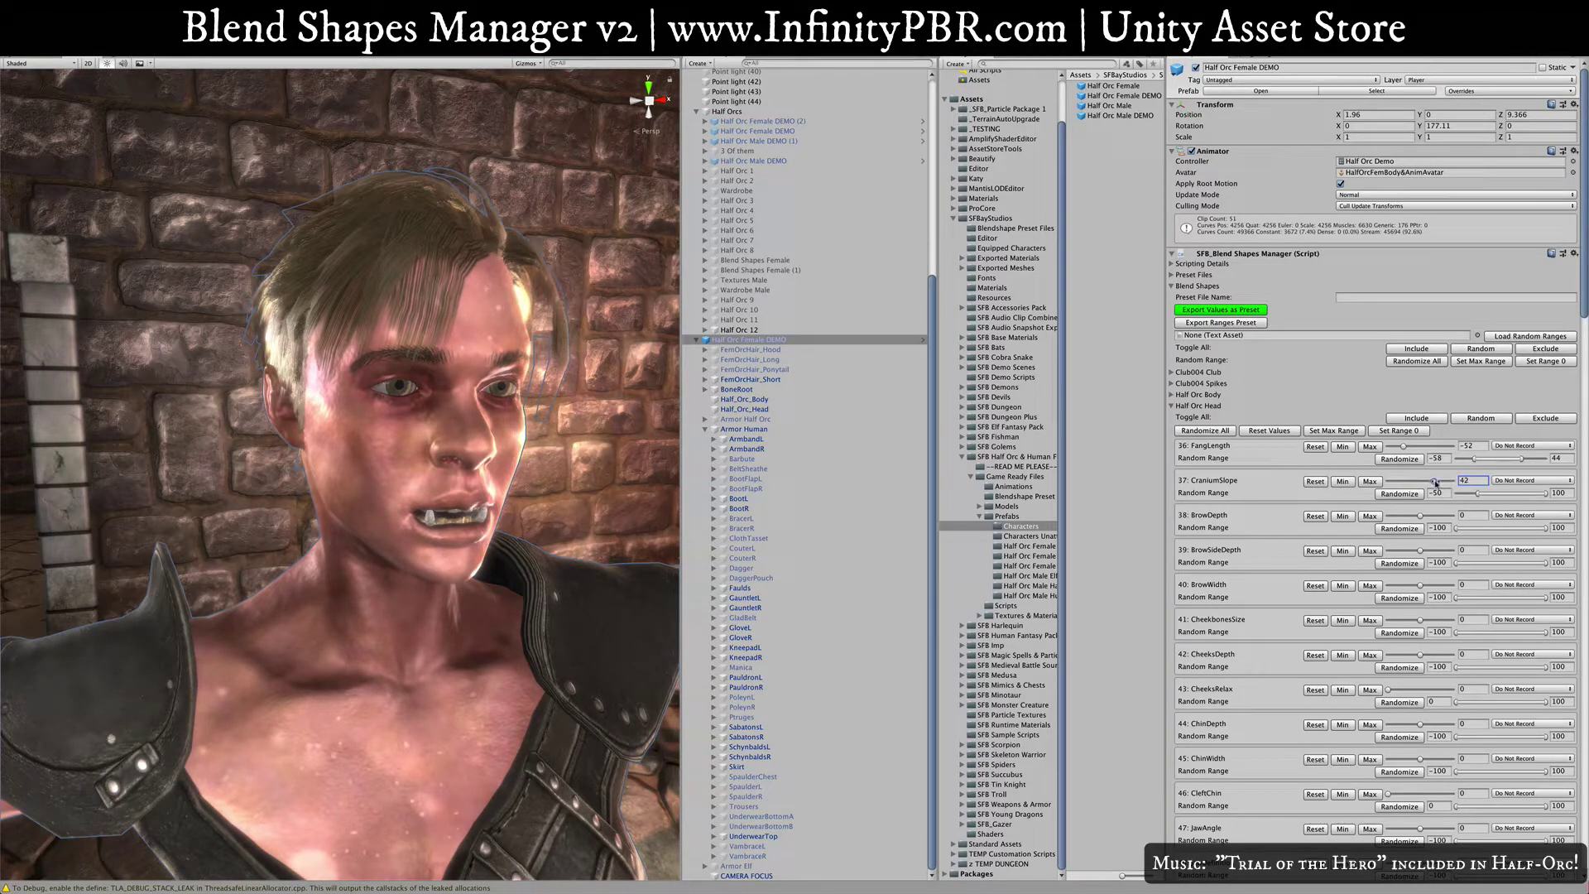
left_click(1369, 482)
Step: Give BrowDepth a random maximum of 25, leaving its value at -44
left_click_drag(1421, 515, 1405, 516)
left_click_drag(463, 430, 561, 437, "alt")
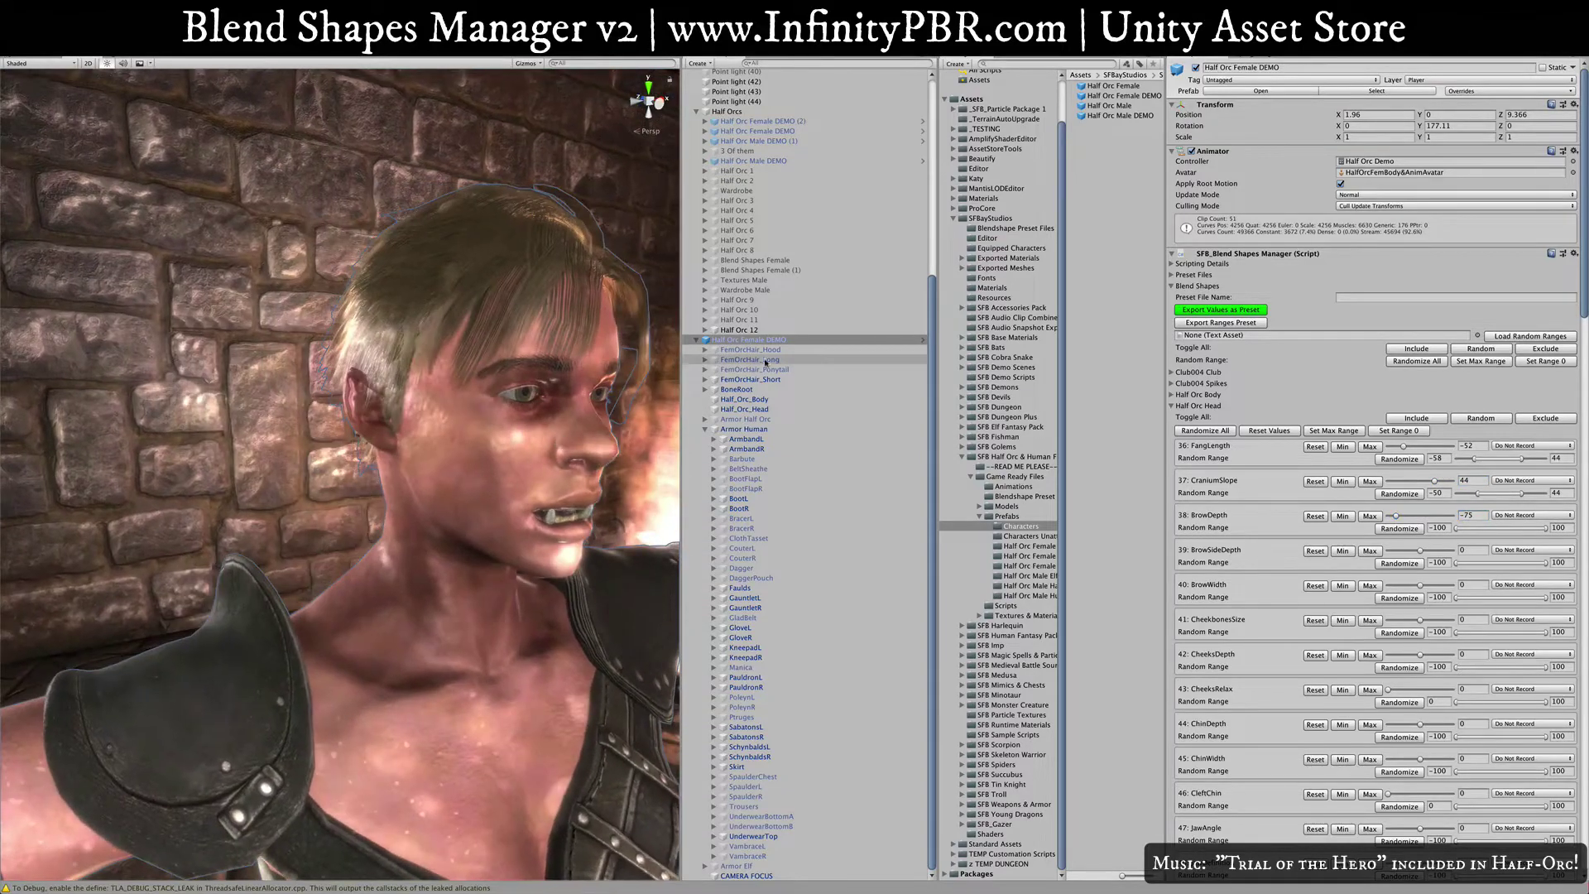
left_click(745, 409)
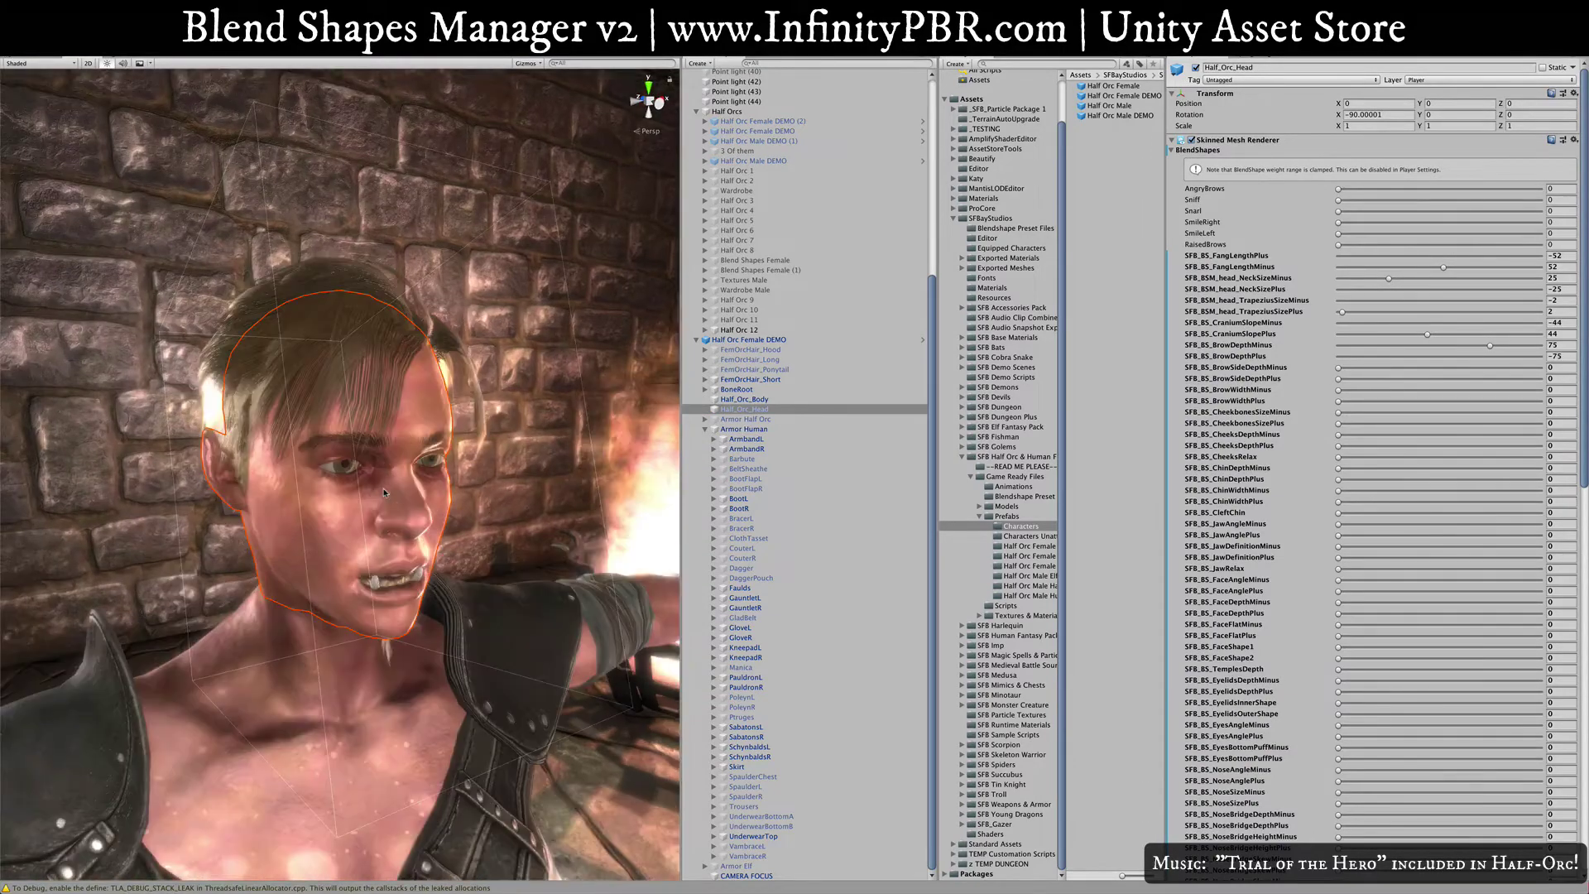
left_click(505, 507)
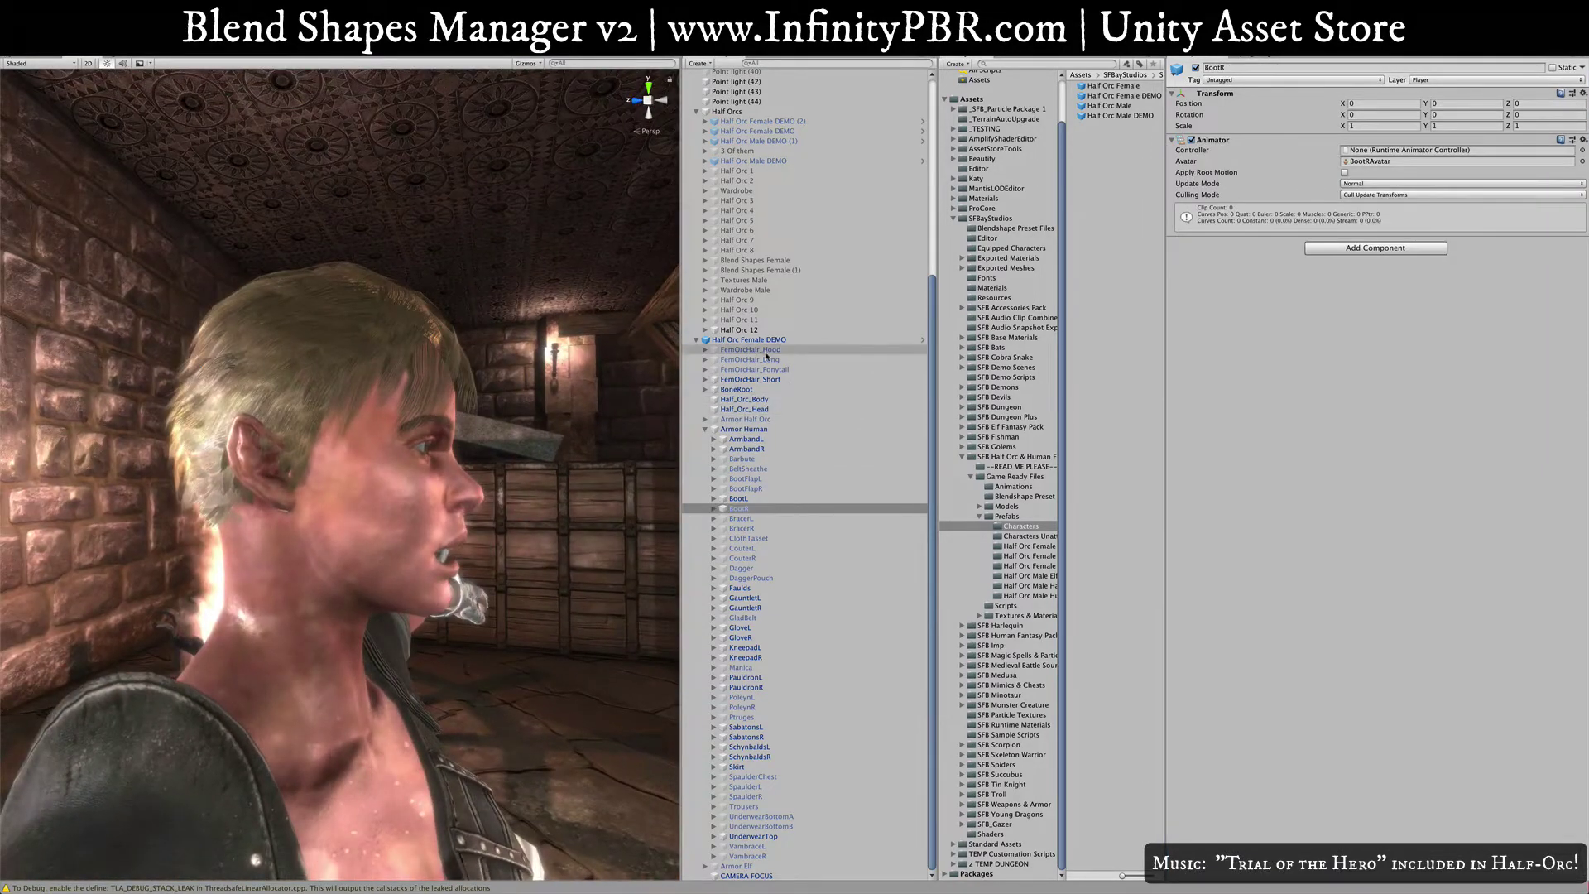
left_click(773, 340)
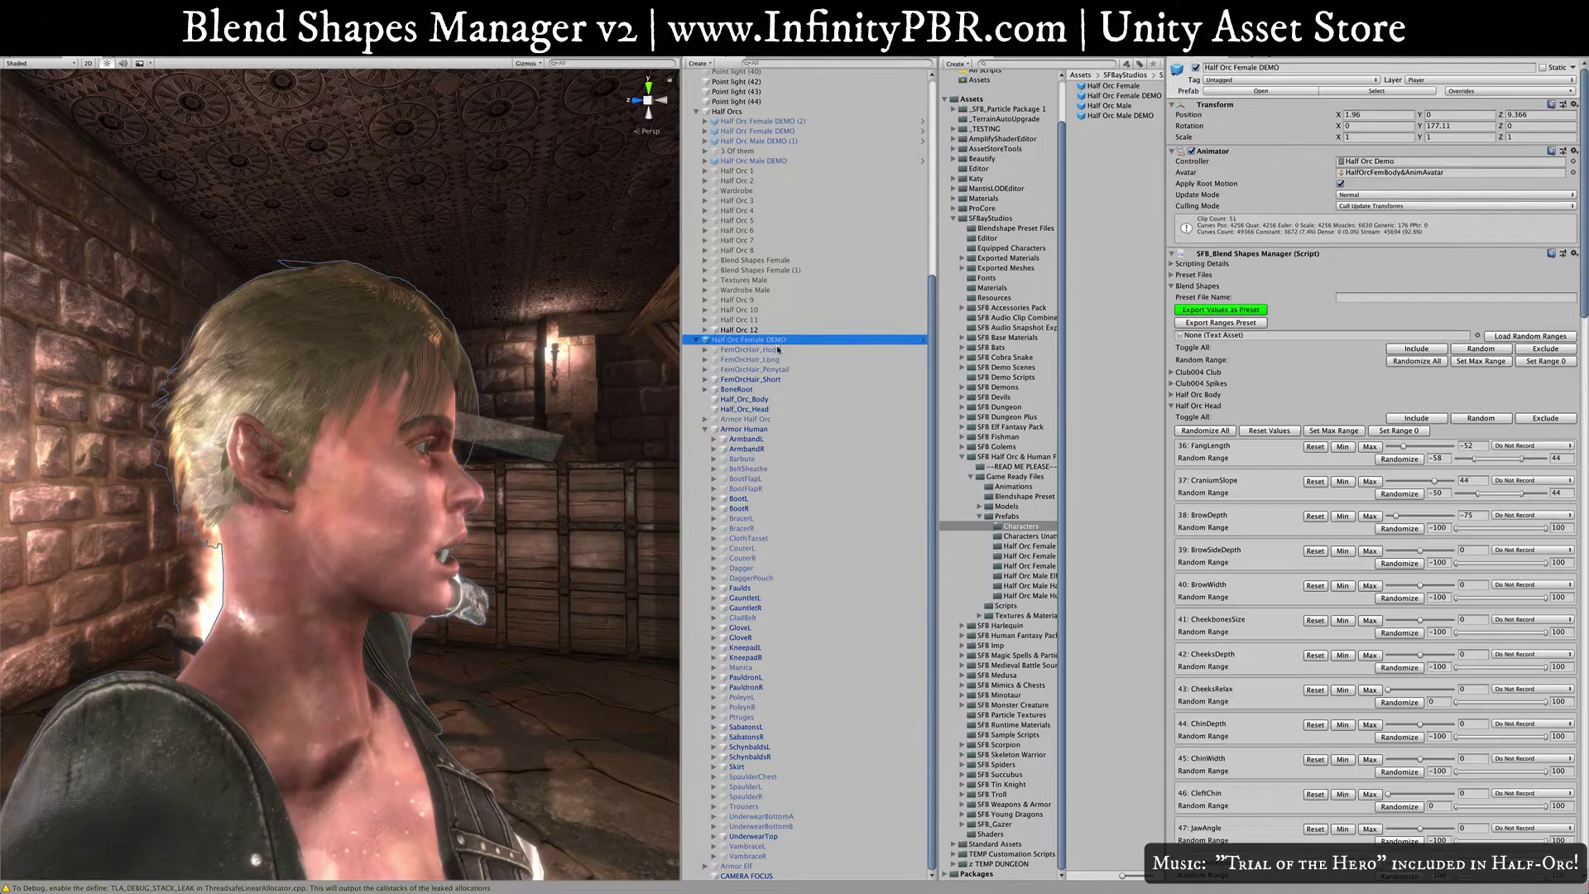
left_click_drag(1417, 515, 1460, 556)
left_click(1368, 518)
left_click(1344, 517)
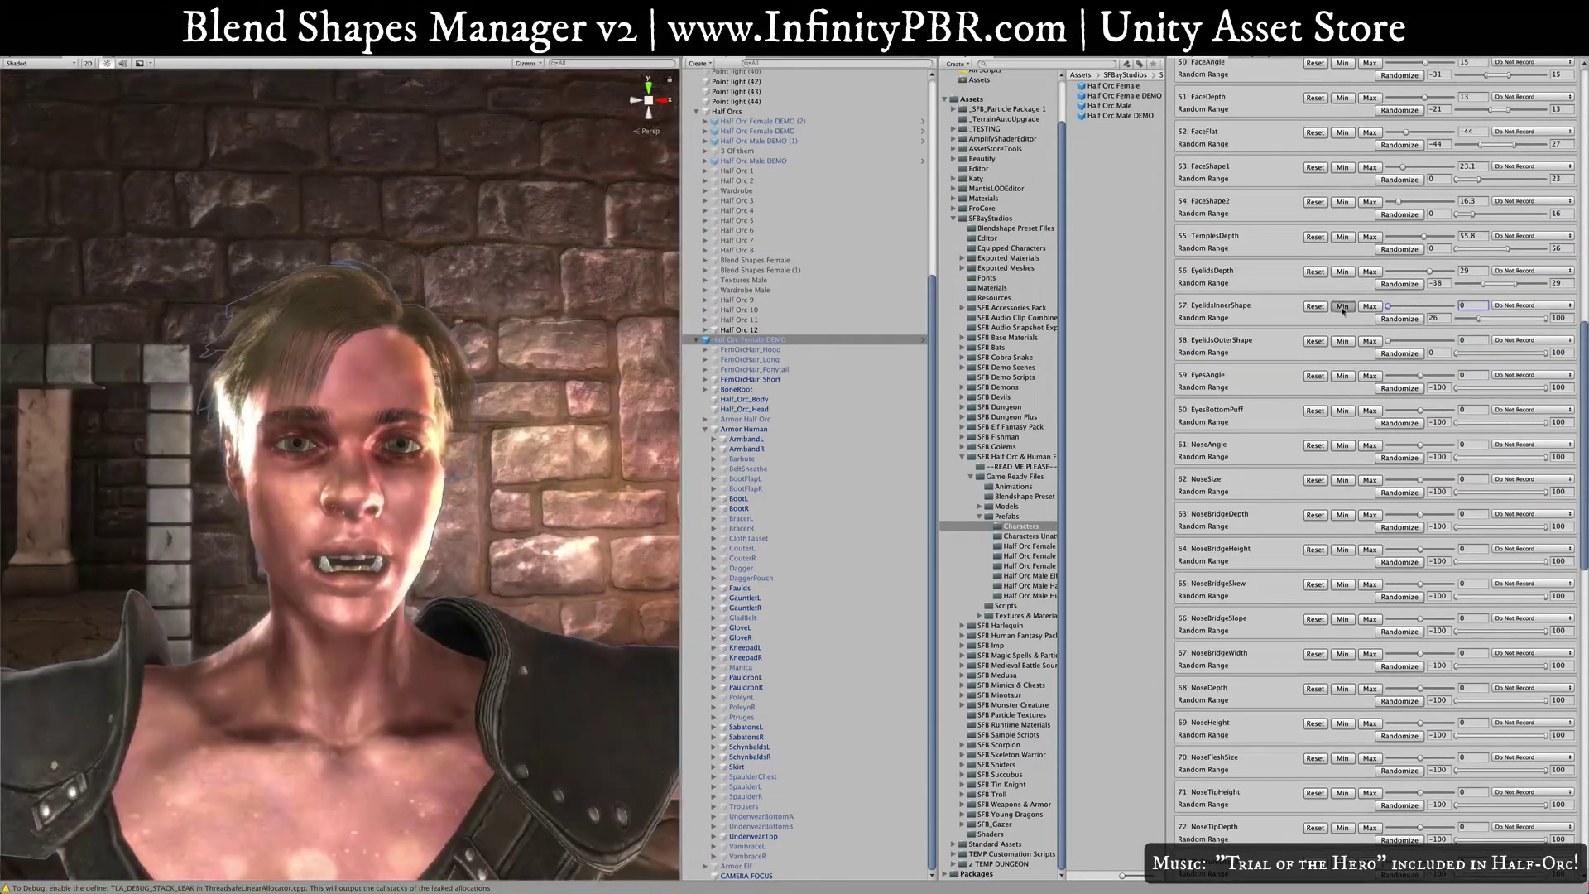
Step: Randomize all Half Orc Head shapes repeatedly, ending at FangLength 37 and CraniumSlope -46
left_click_drag(1421, 550, 1407, 551)
left_click(1205, 431)
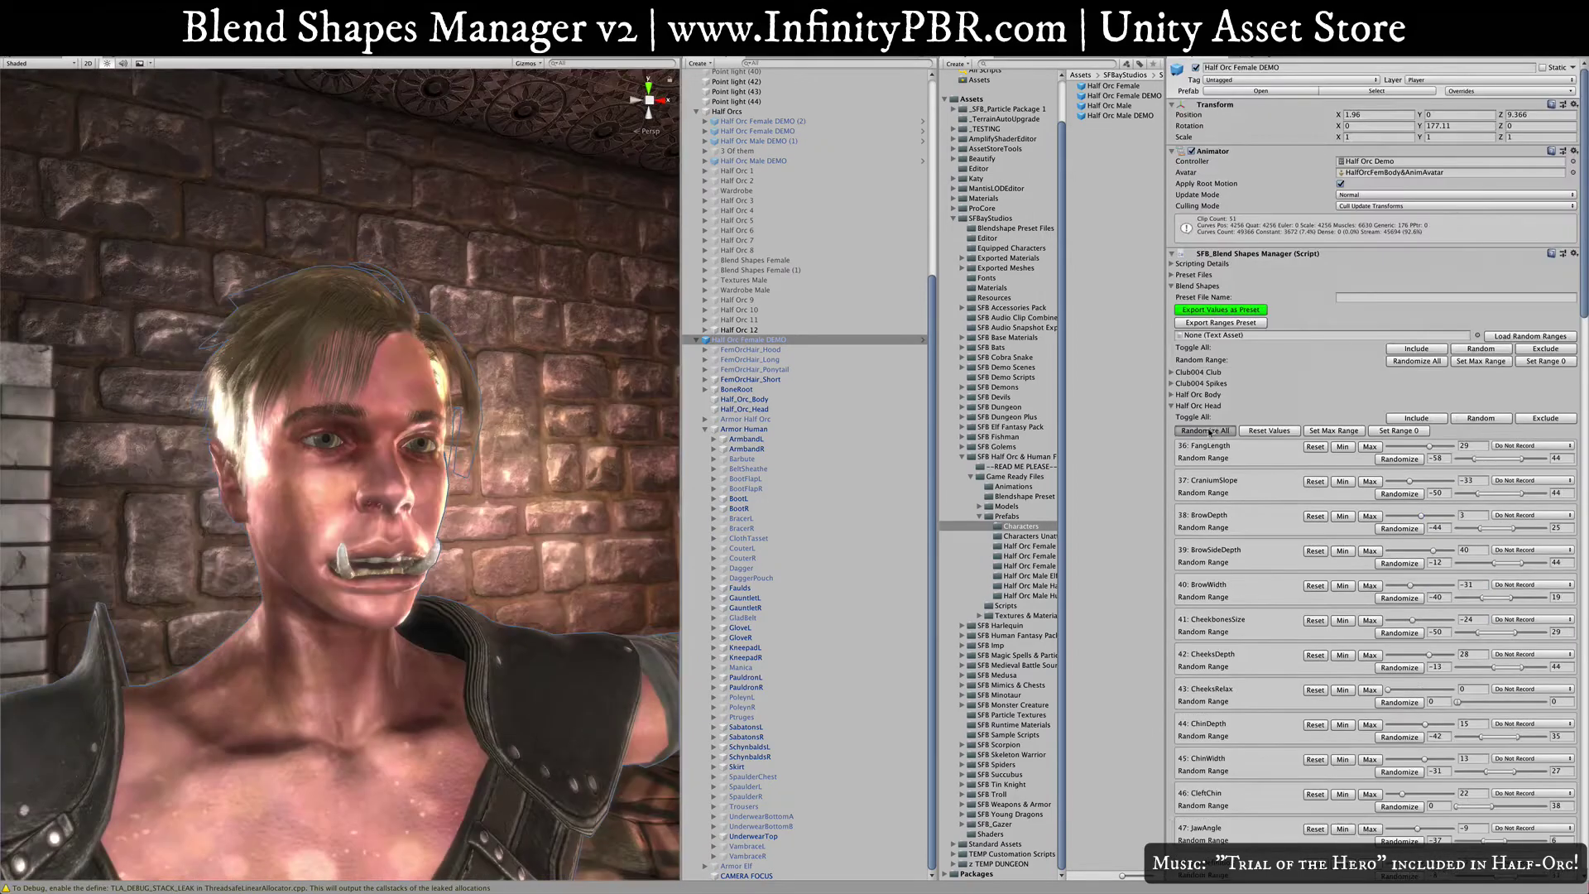
left_click(1205, 430)
left_click(1205, 430)
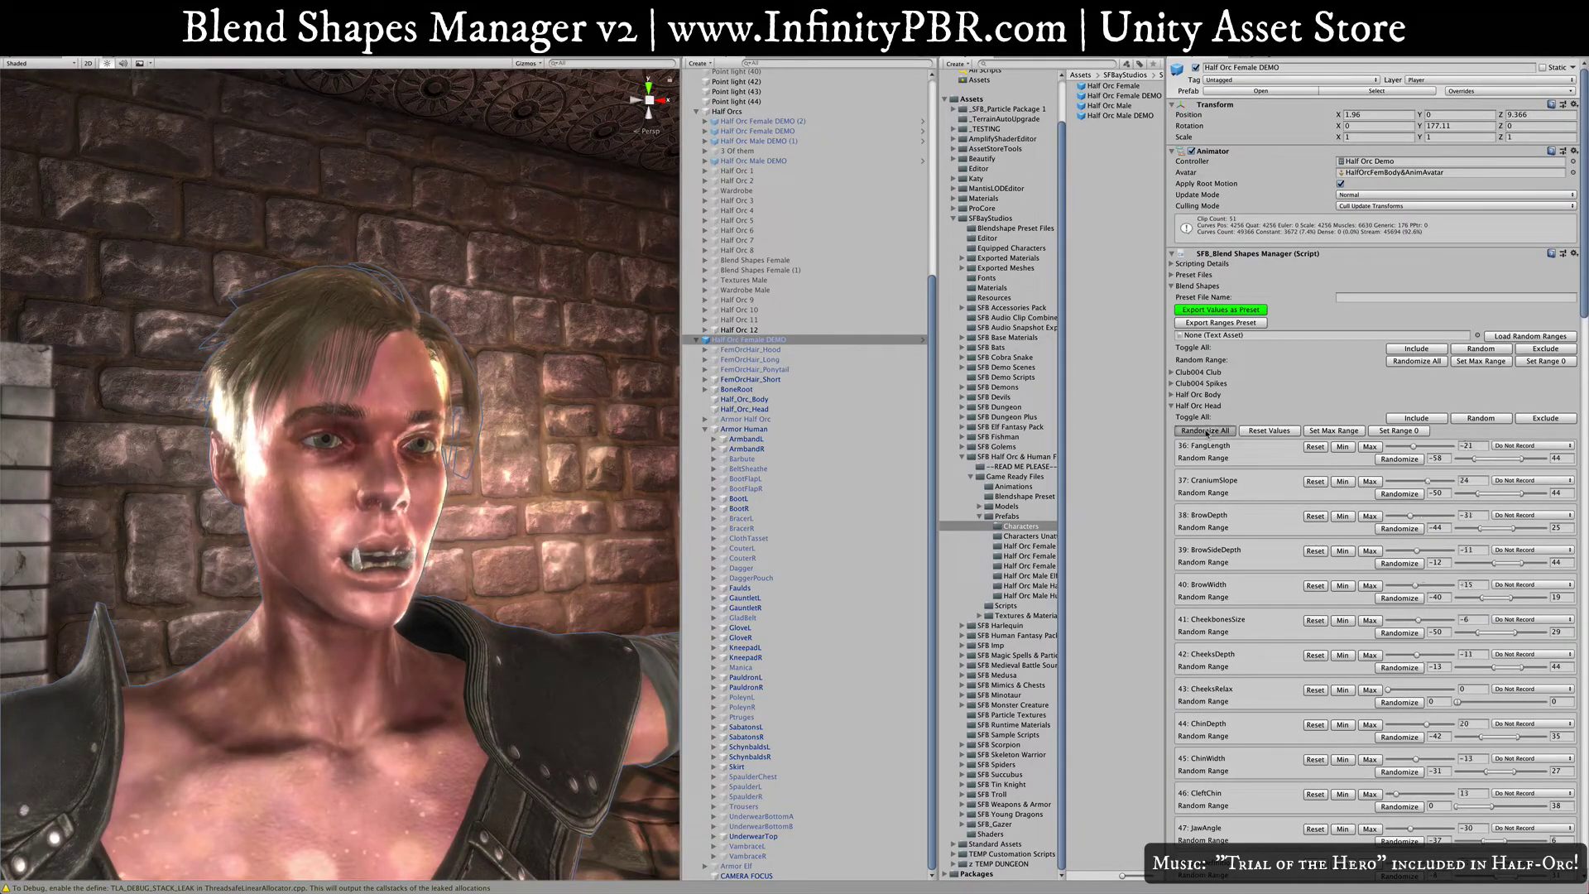
left_click(1206, 430)
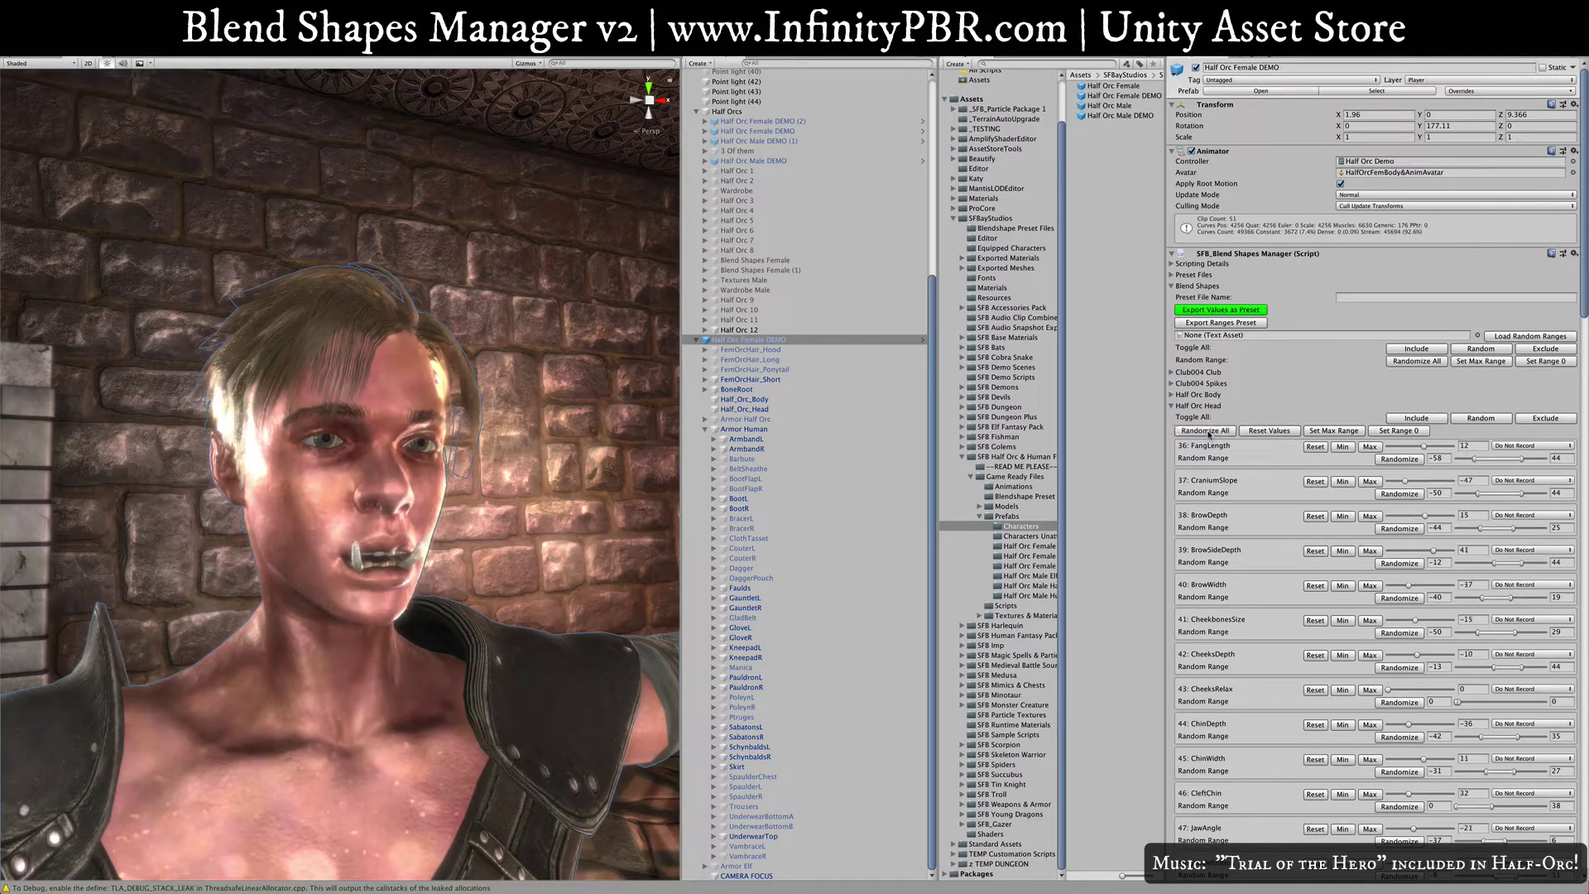
left_click(1206, 431)
left_click(1205, 430)
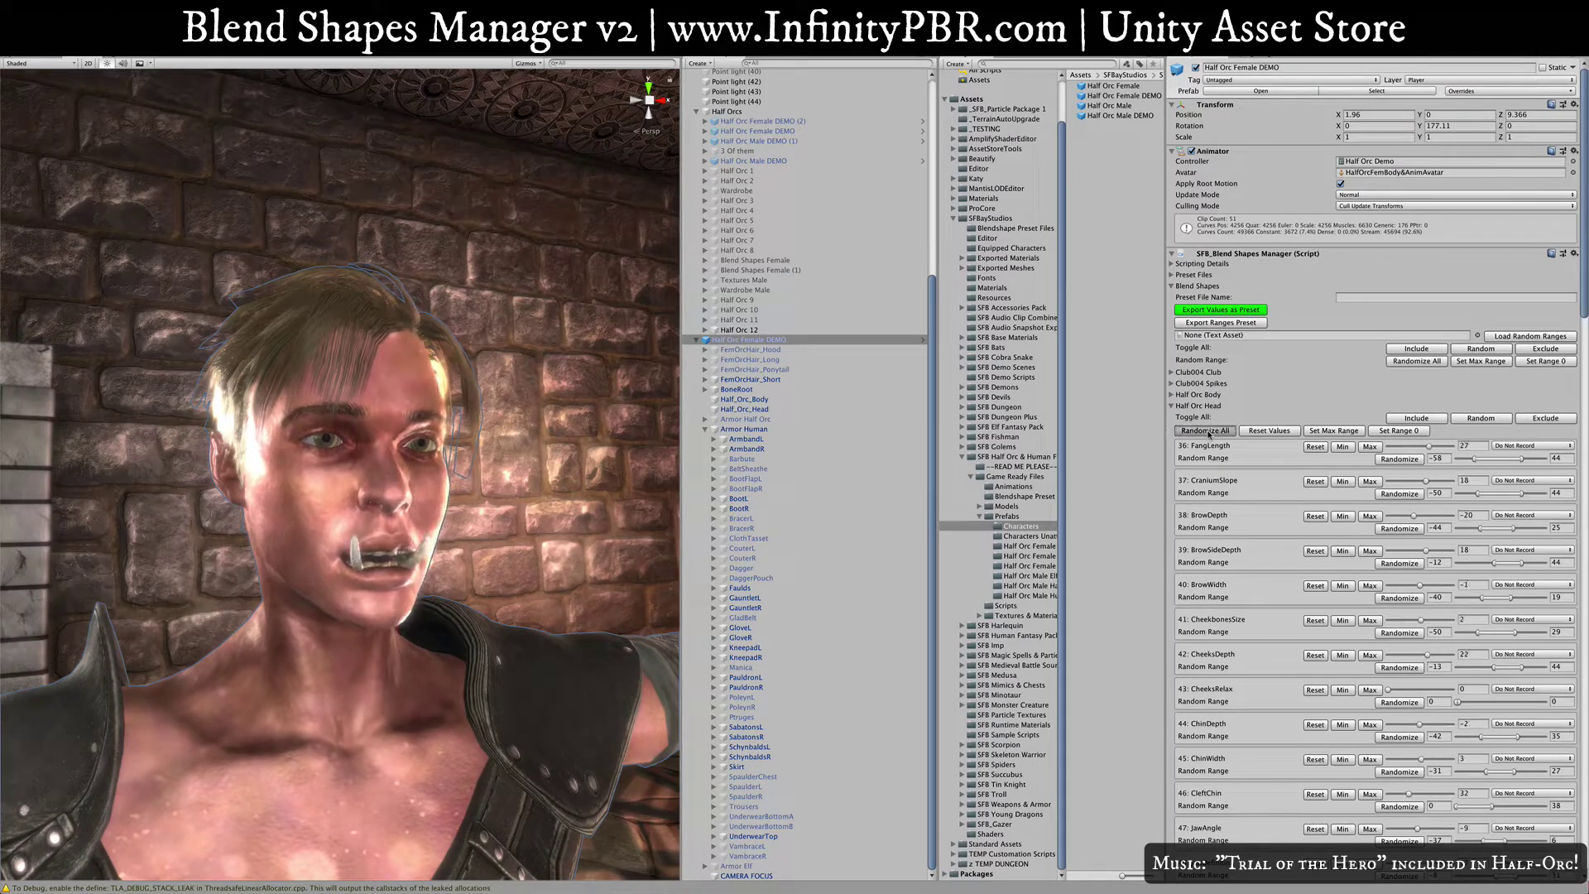
left_click(1205, 431)
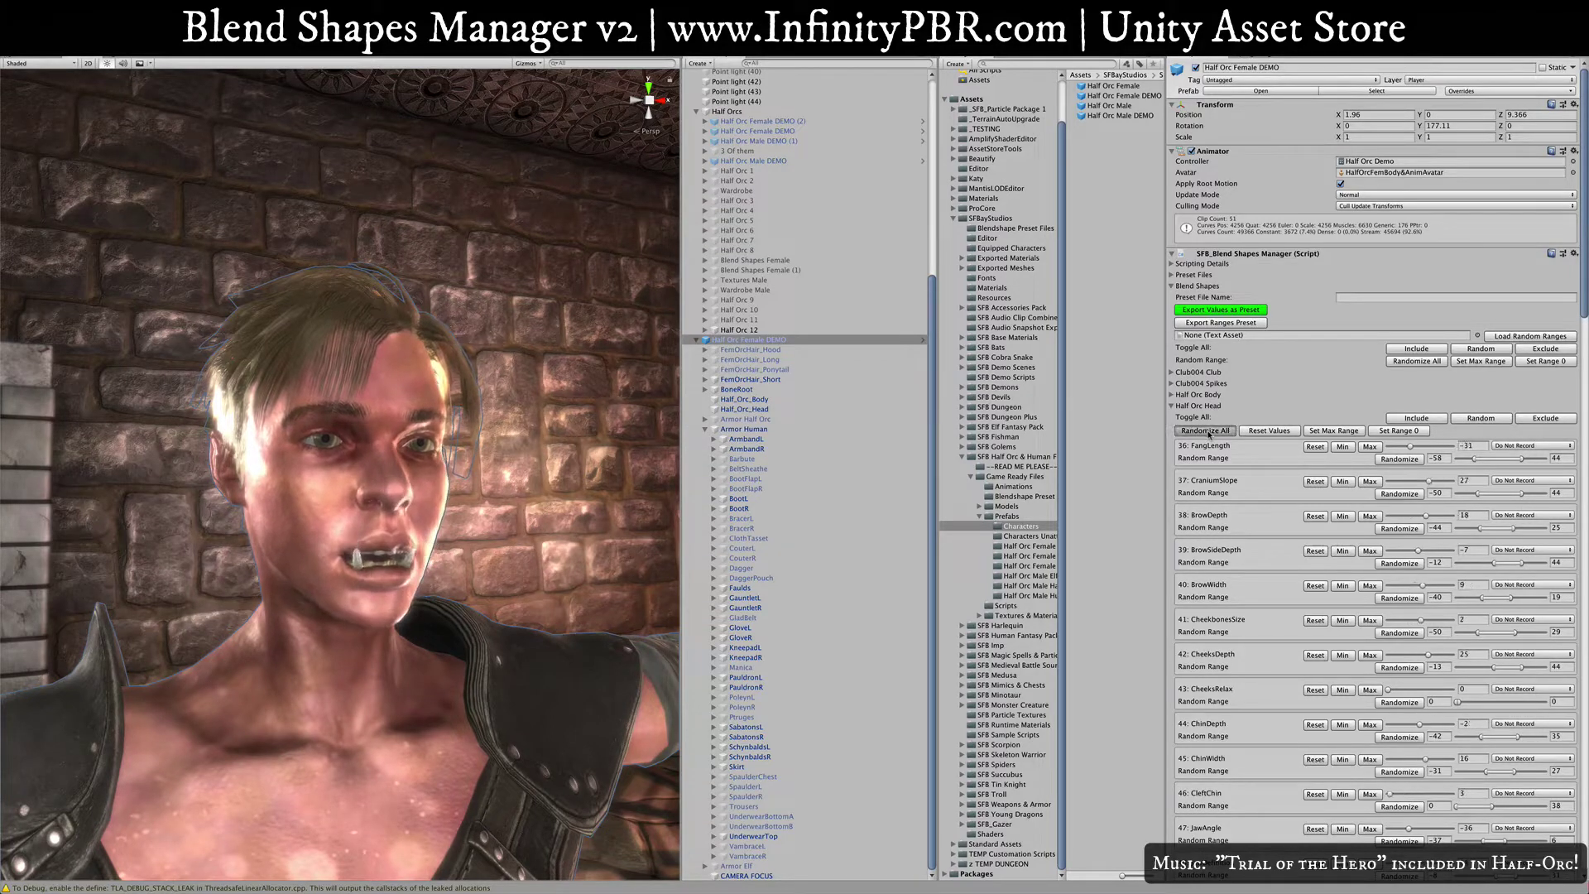
left_click(1206, 430)
left_click(1205, 431)
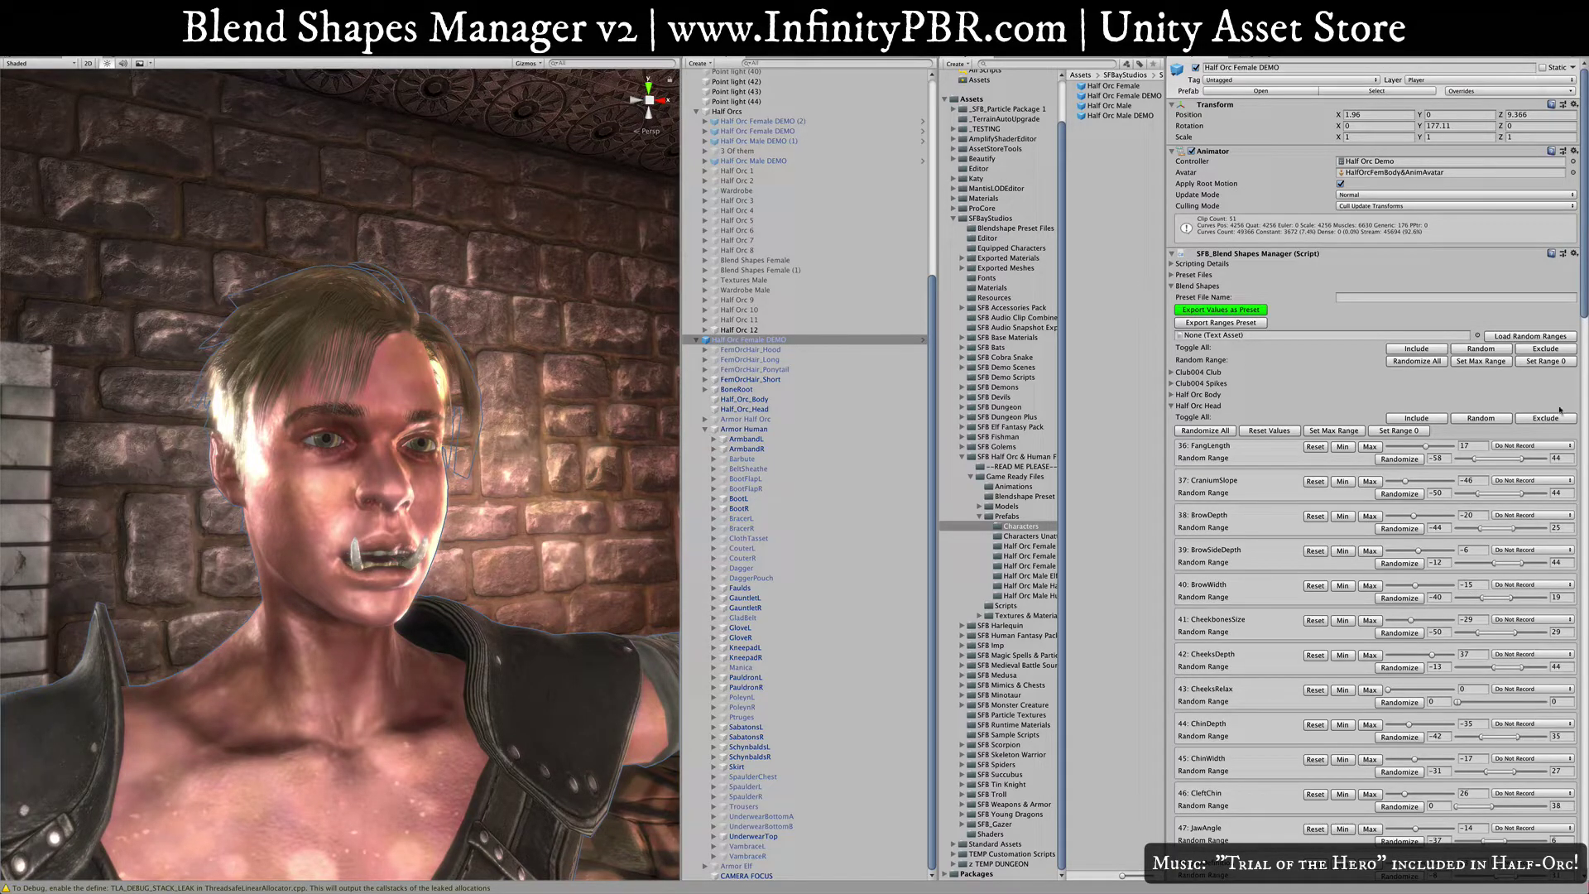
Step: Export the random ranges as Half Orc Female DEMO Range 1 and show the preset files folder
left_click(1226, 324)
left_click(1053, 227)
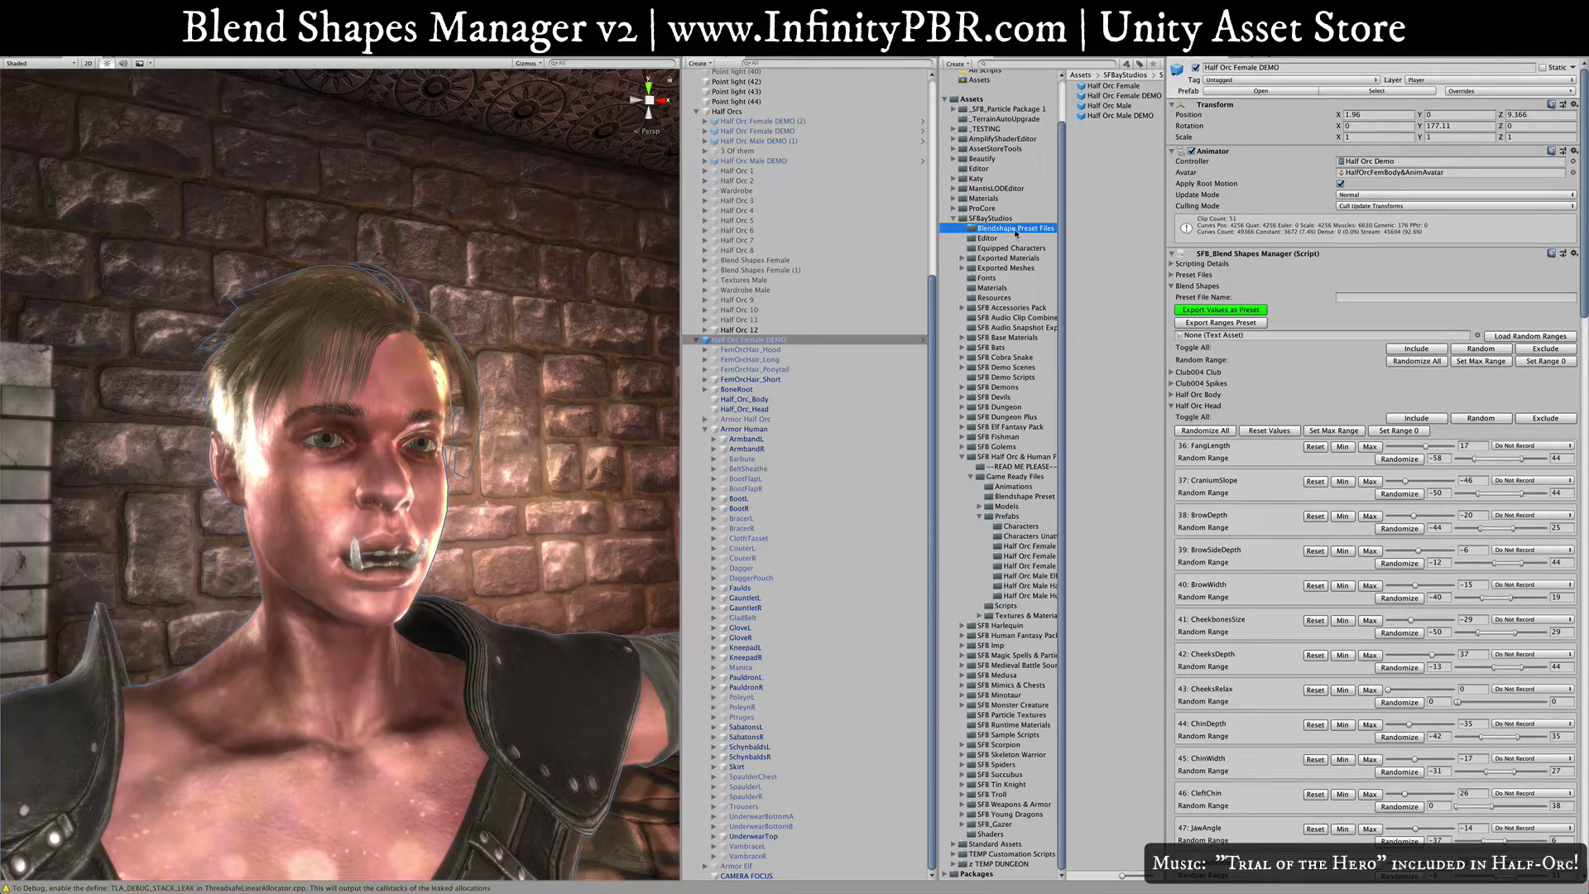
left_click_drag(1171, 246, 1225, 242)
left_click_drag(1096, 237, 1063, 237)
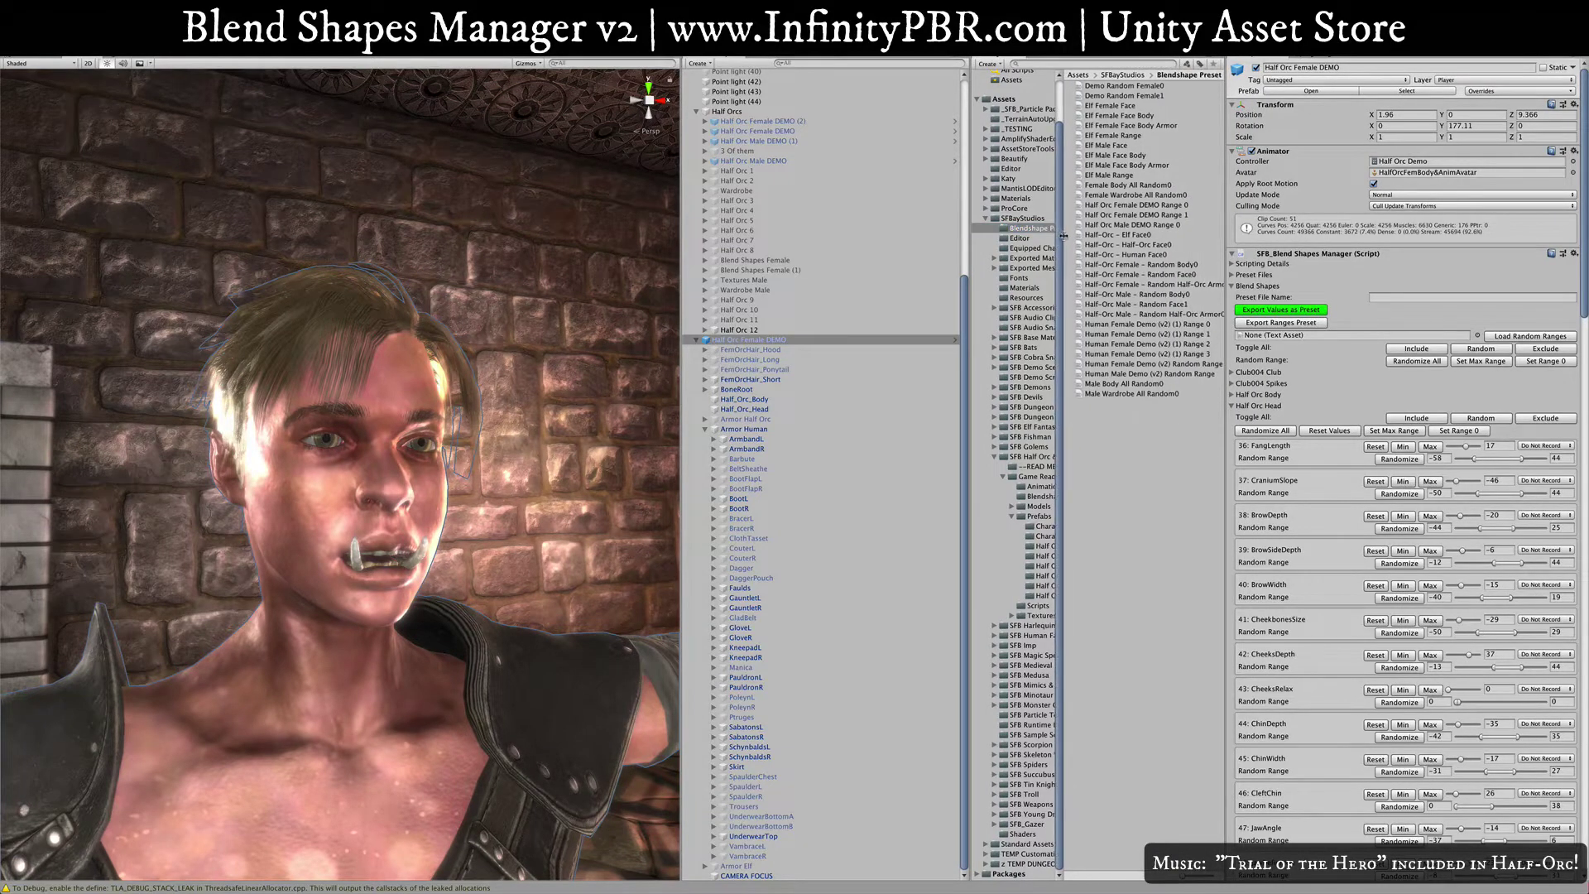
Step: Preview the saved range presets, then reselect Half Orc Female DEMO
left_click(1139, 215)
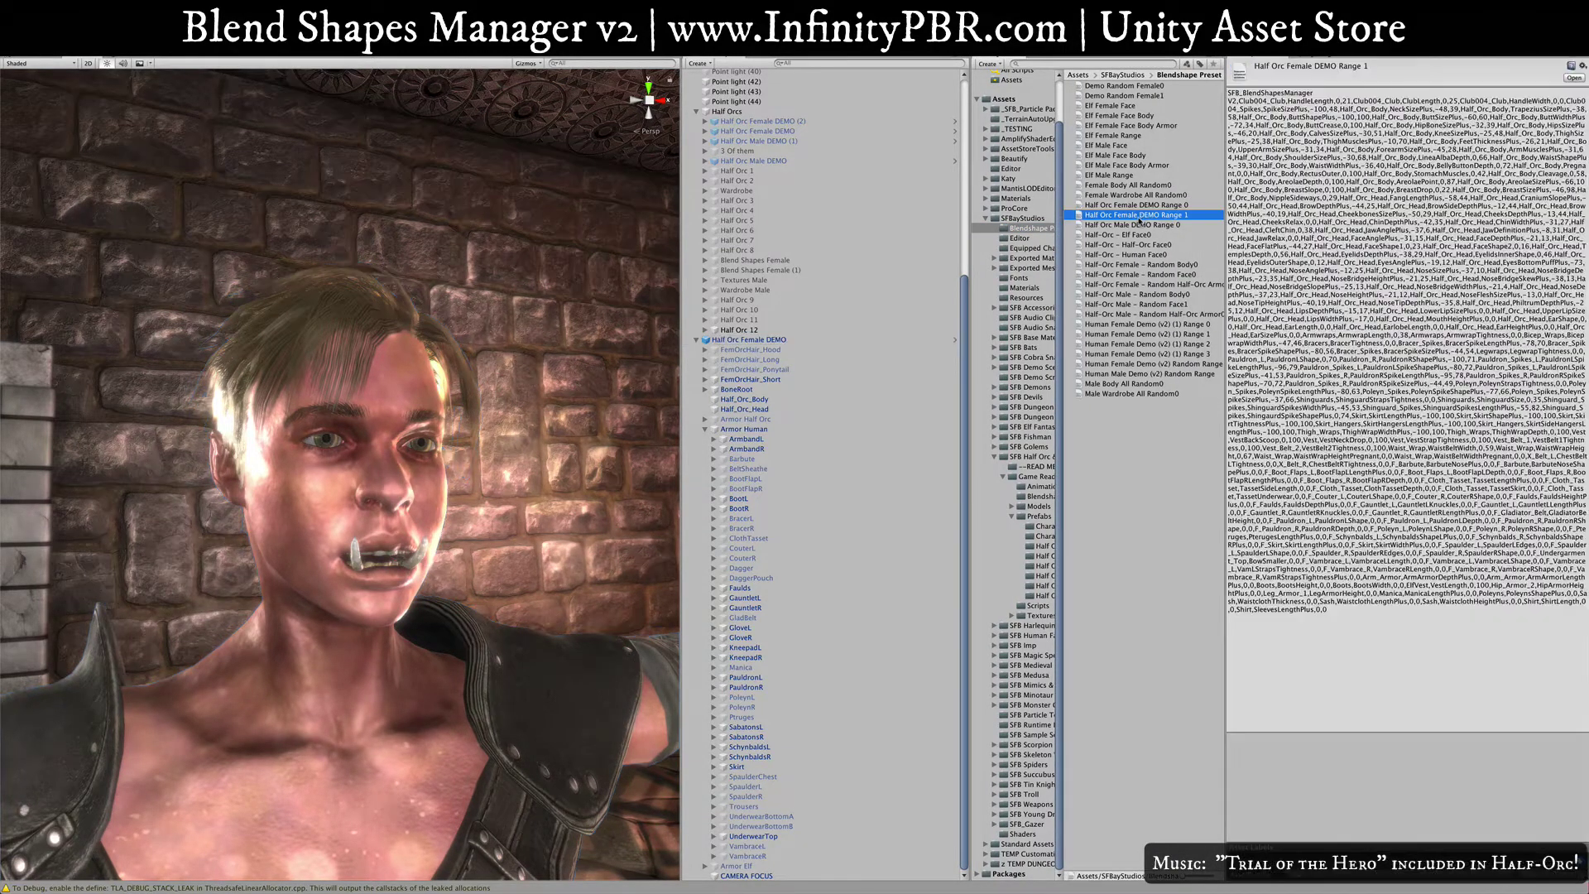
left_click(1185, 205)
left_click(1181, 195)
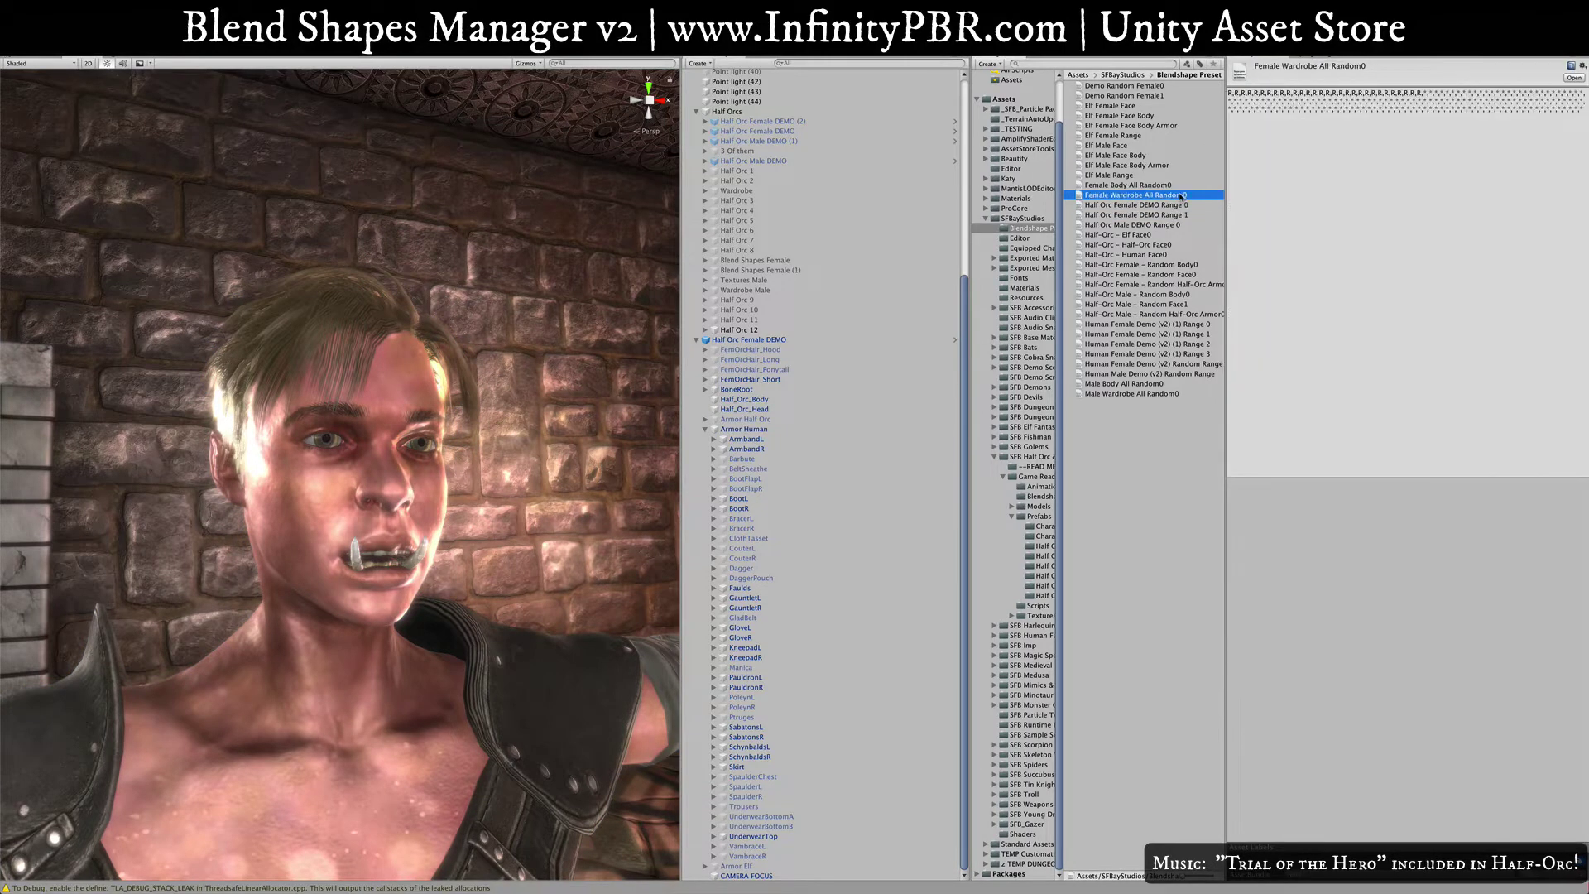
left_click(1172, 224)
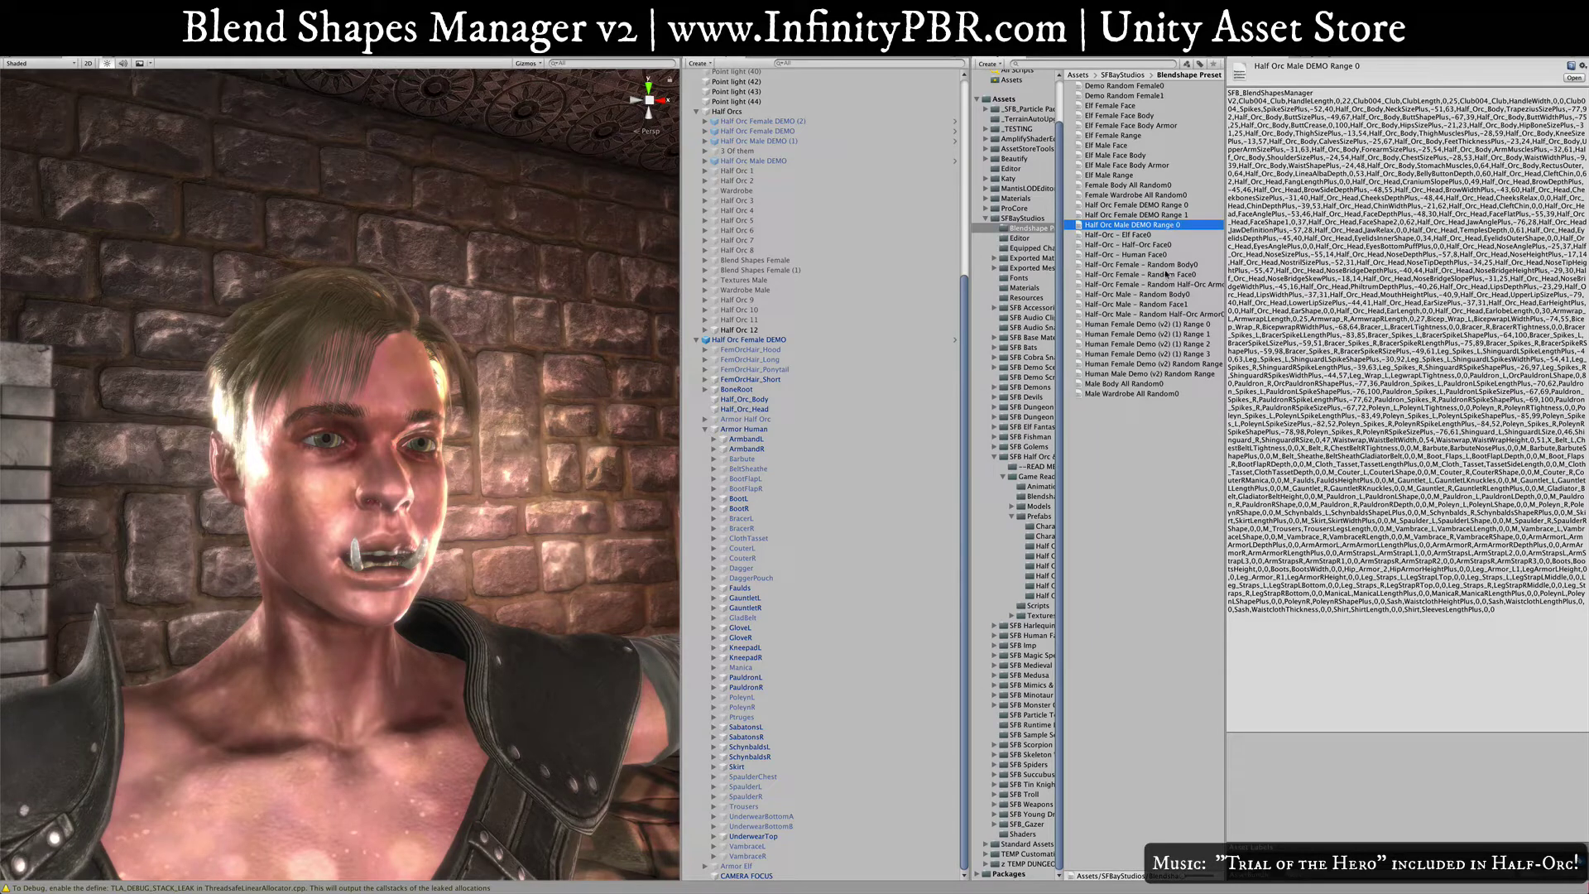
left_click(1163, 373)
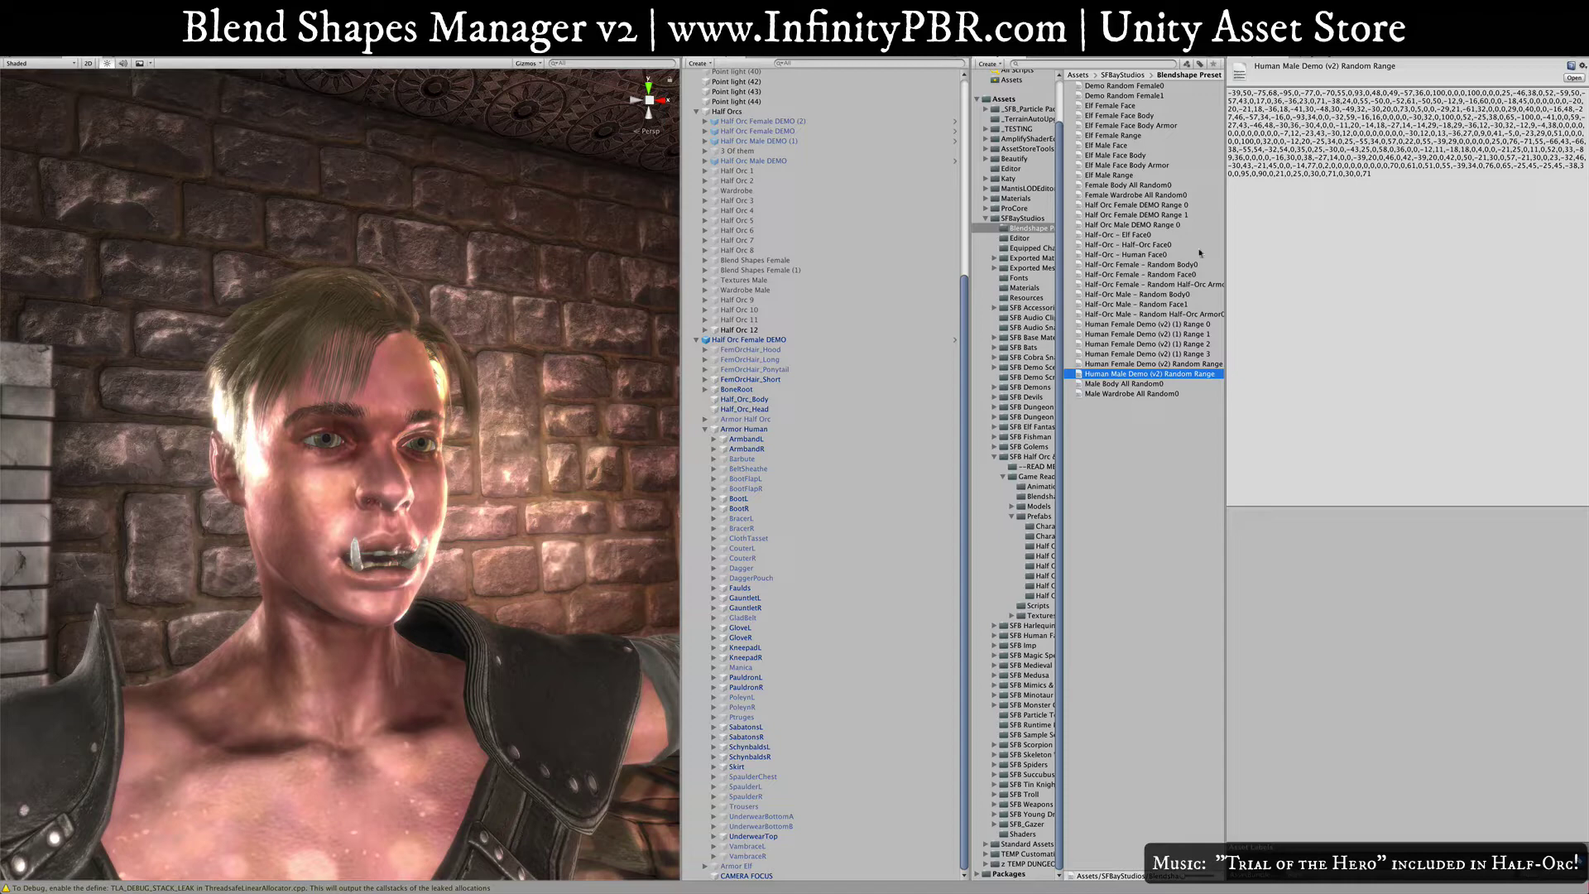
left_click(1168, 215)
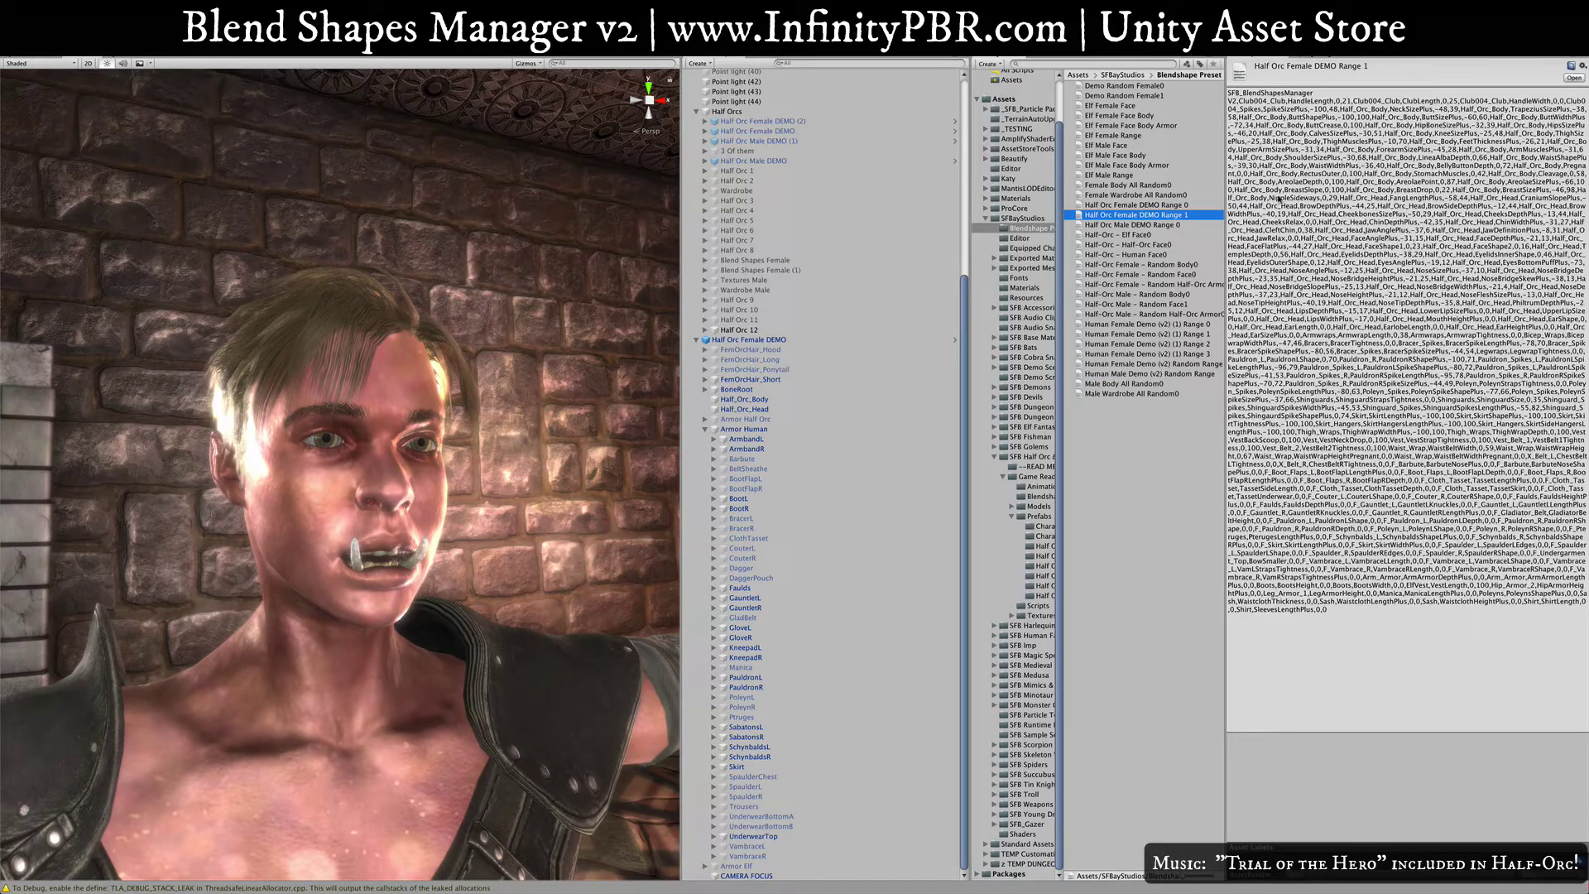
left_click_drag(1159, 217, 782, 349)
left_click(782, 342)
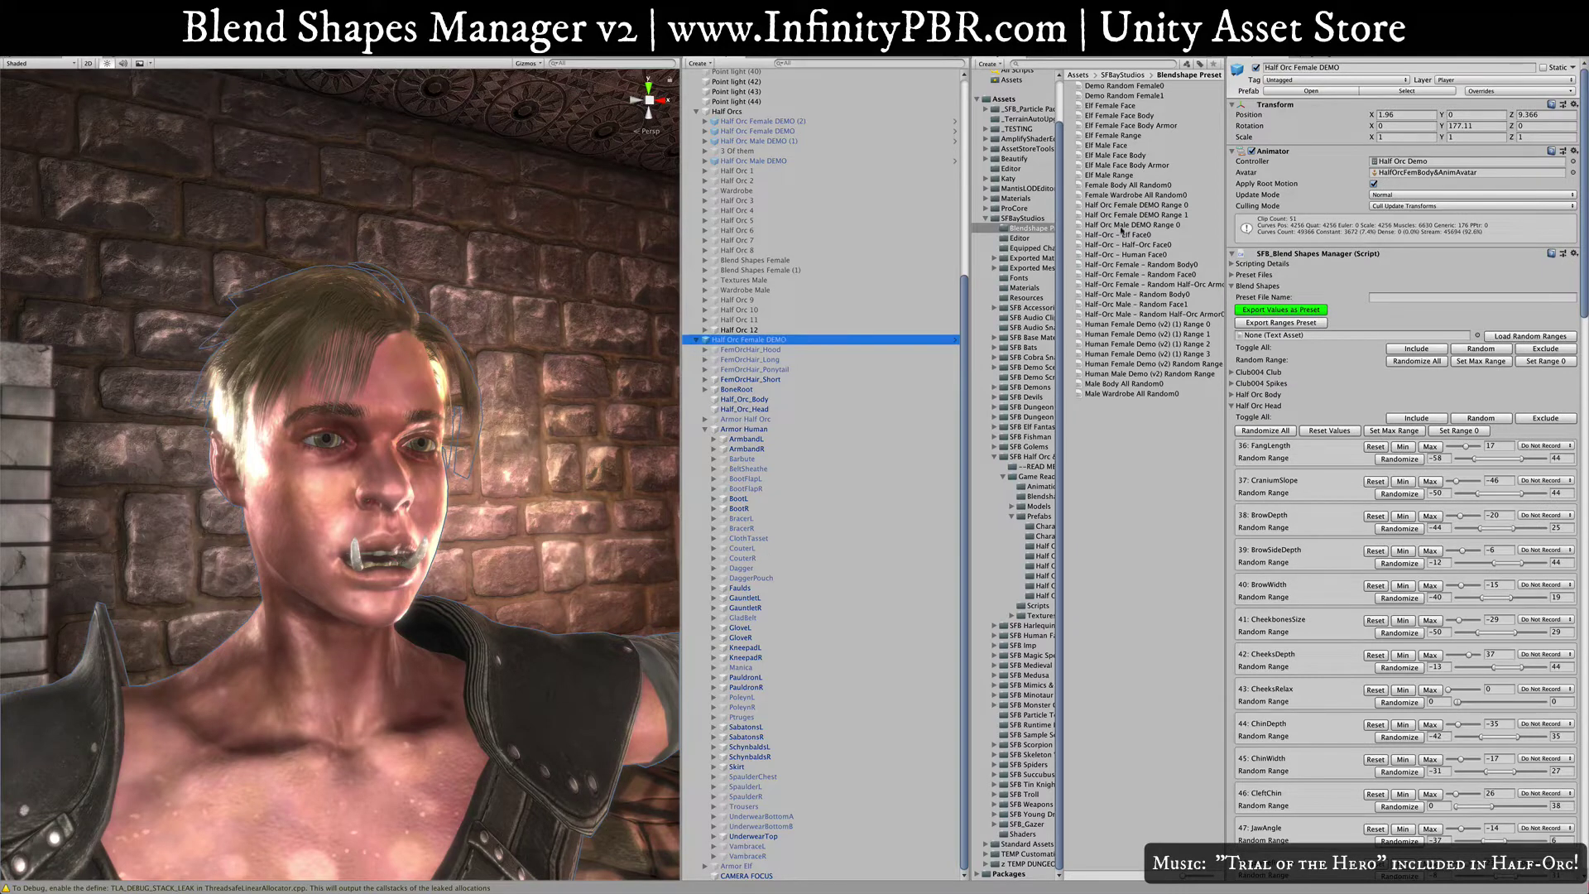
Step: Load the Half Orc Female DEMO Range 1 preset into the manager's Text Asset field
left_click_drag(1150, 217, 1357, 336)
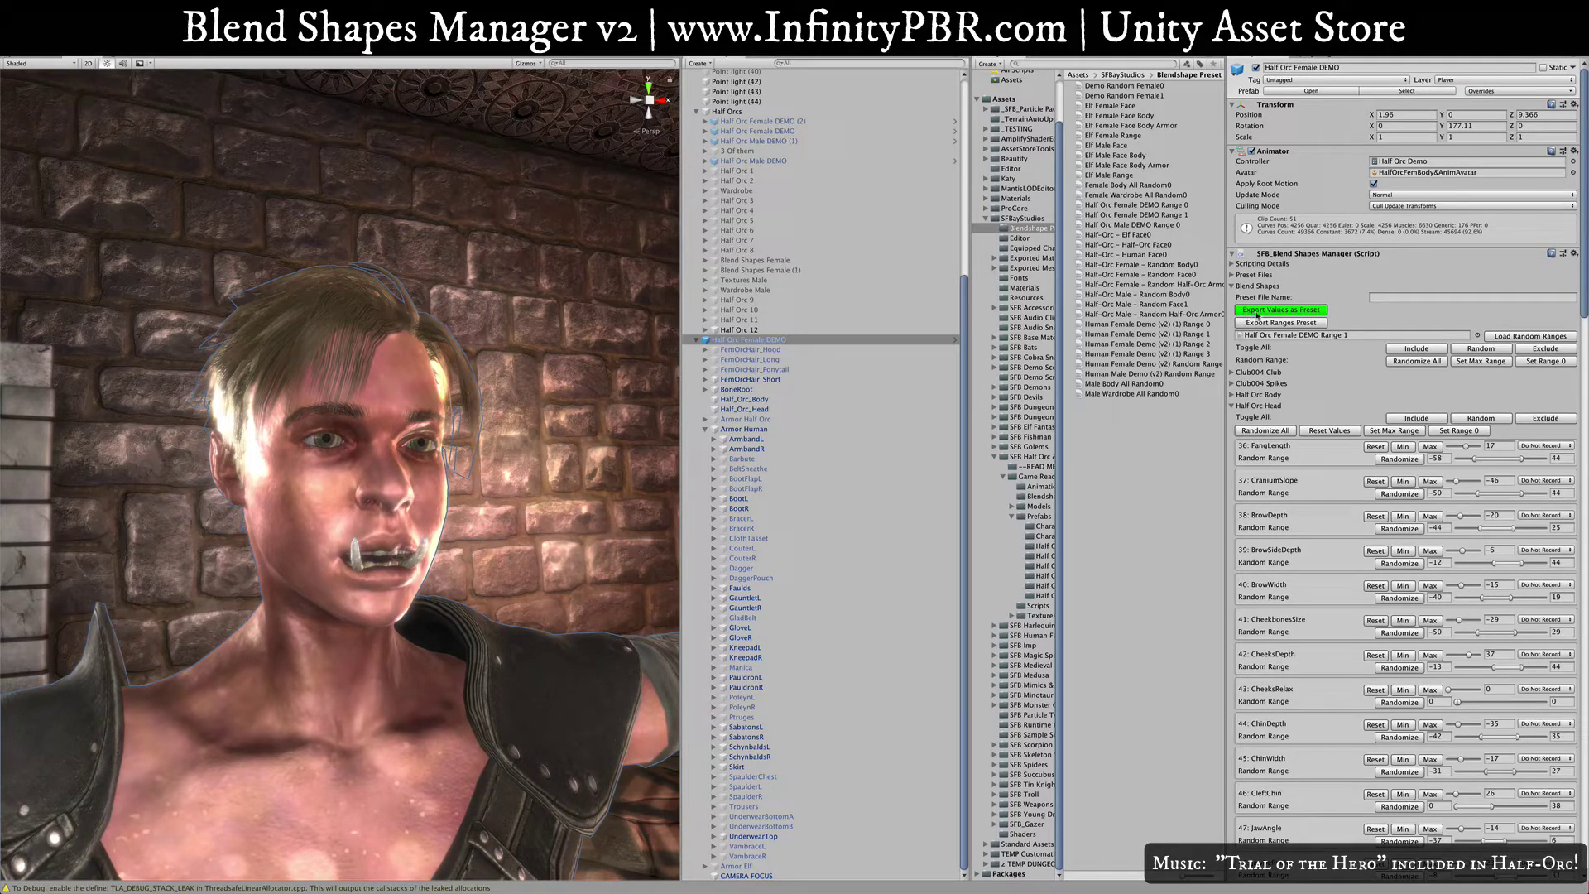
left_click(1232, 285)
left_click(1233, 275)
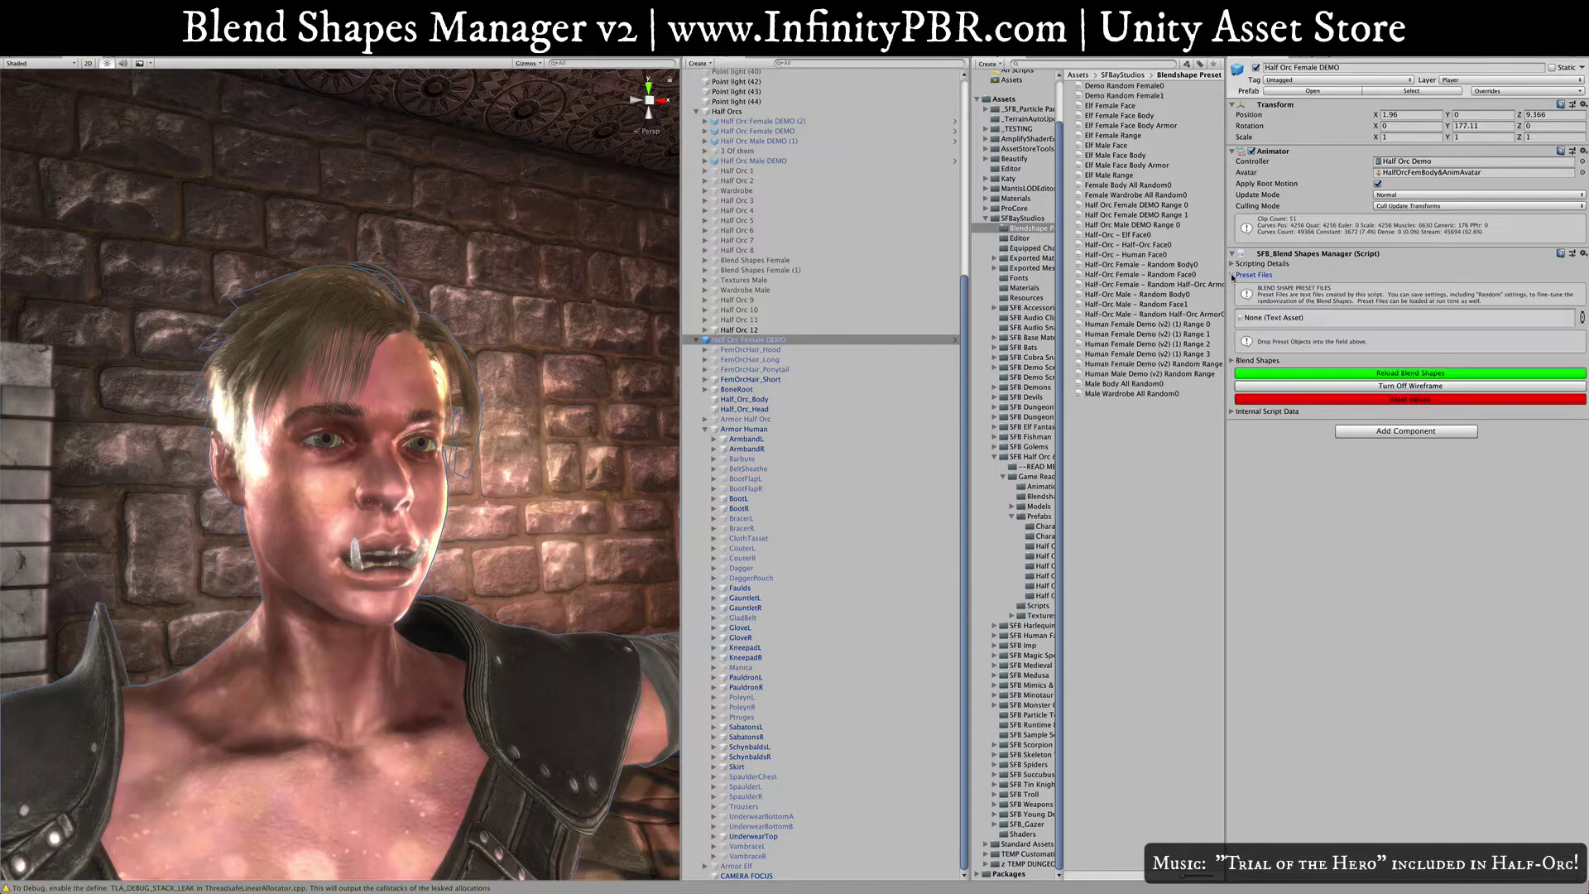
left_click(1232, 275)
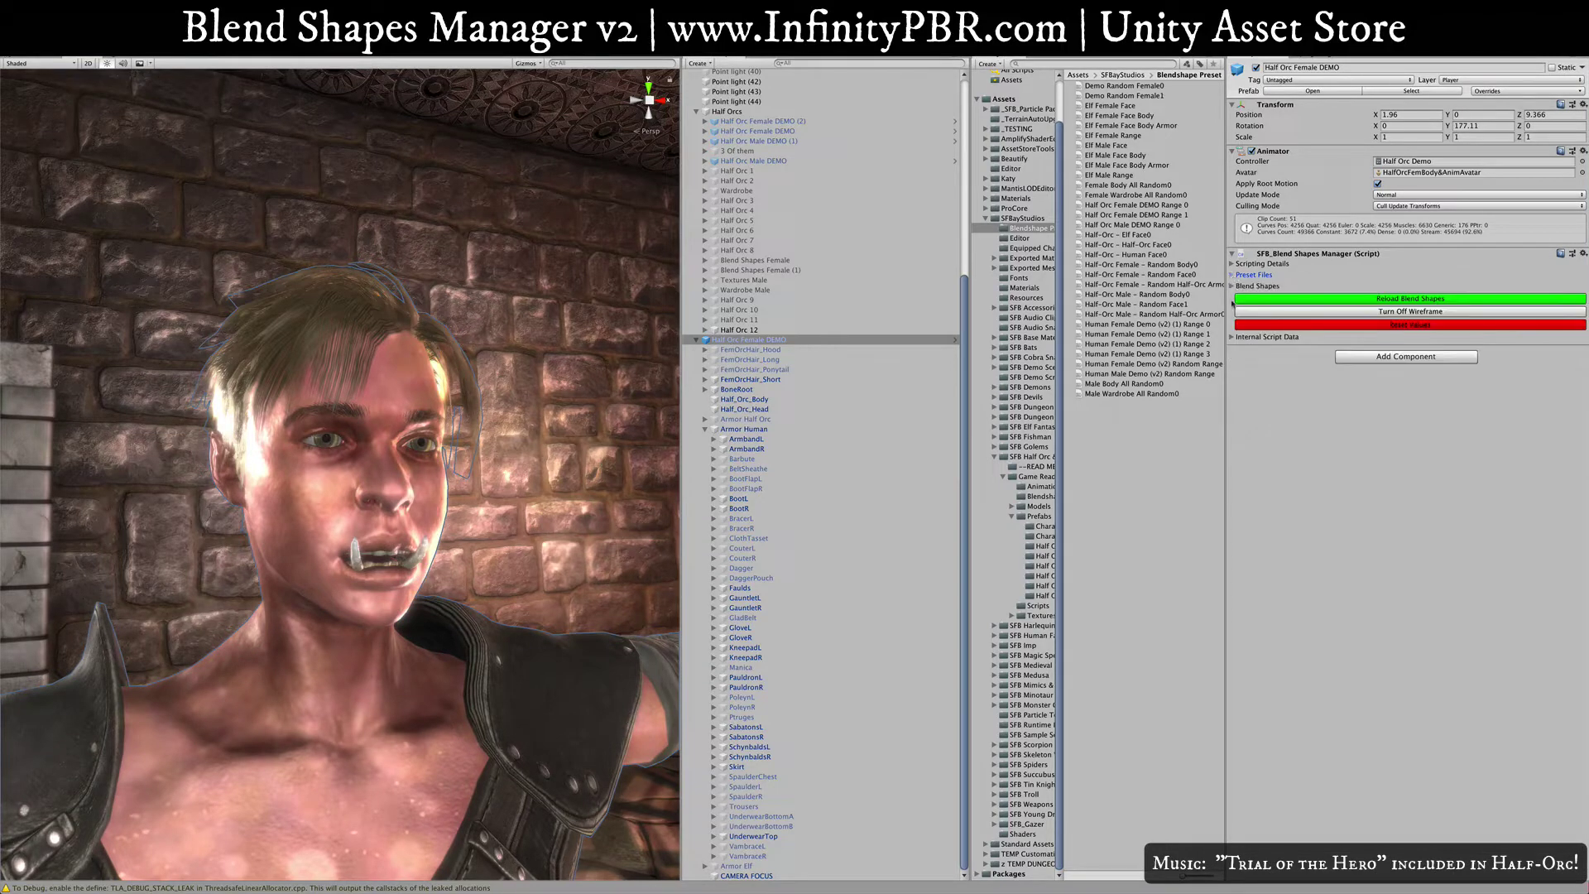
left_click(1233, 286)
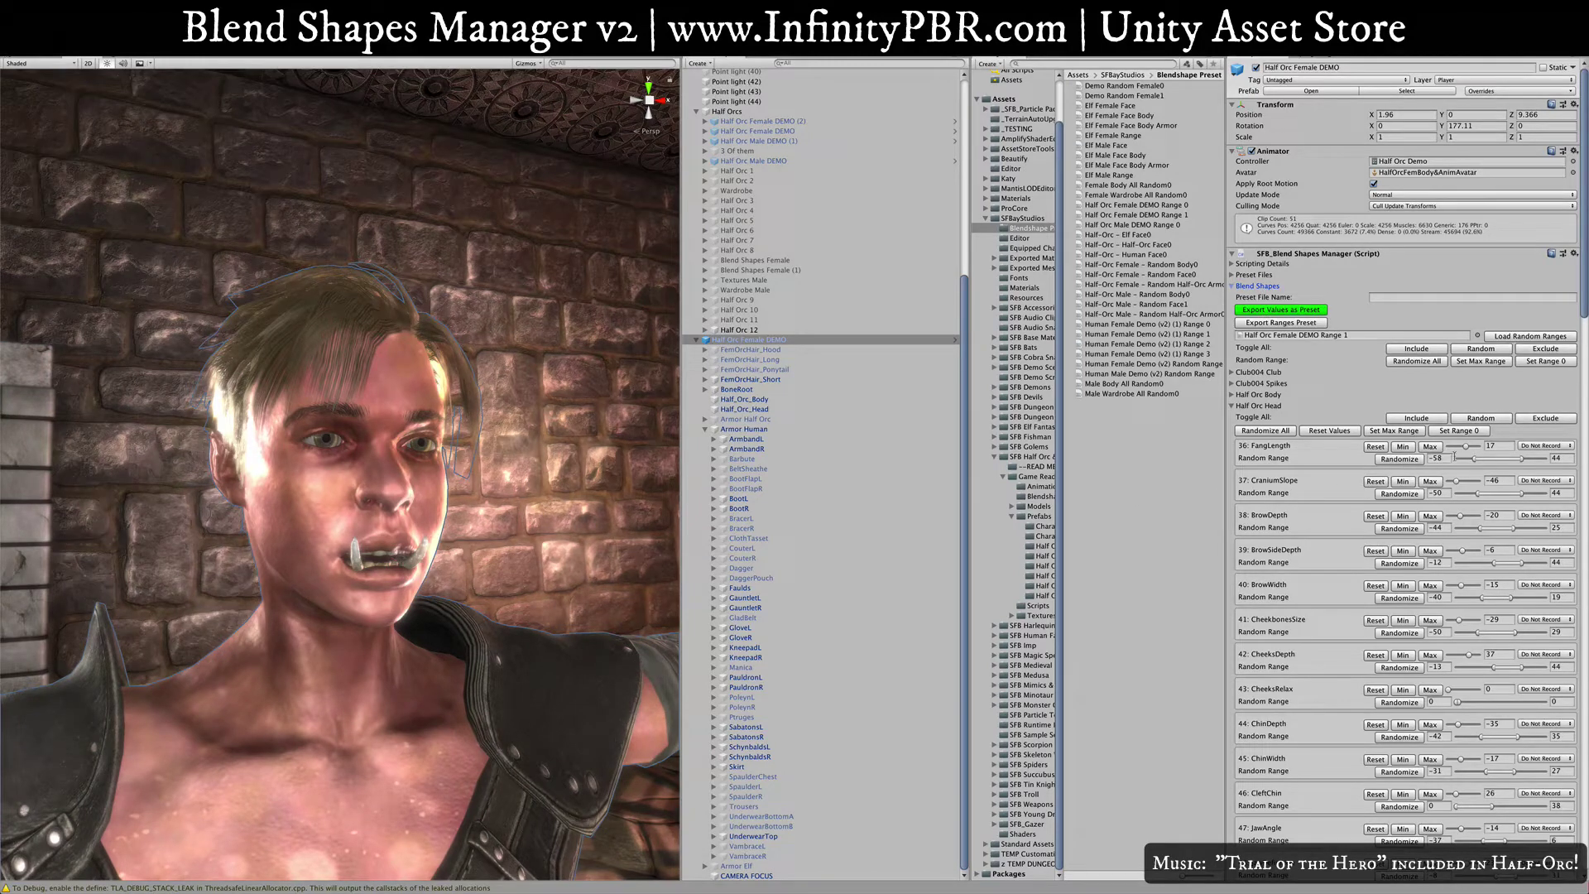
Step: Collapse Half Orc Head, expand Half Orc Body, and try its Include, Random and Exclude toggles
left_click(1238, 406)
left_click(1408, 351)
left_click(1485, 351)
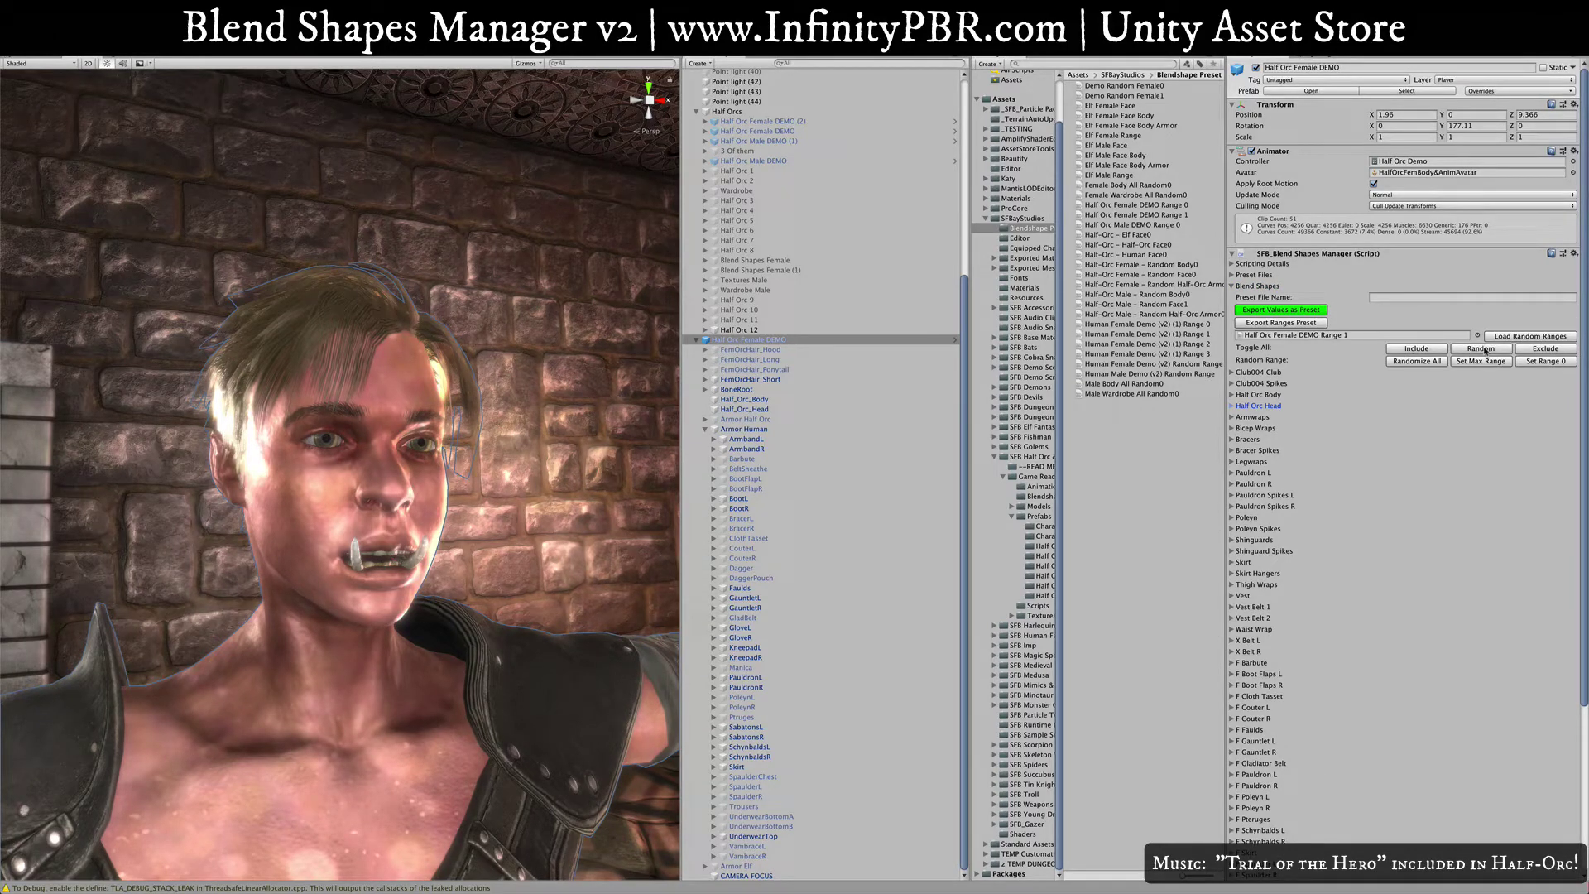
left_click(1549, 351)
left_click(1231, 395)
left_click(1416, 406)
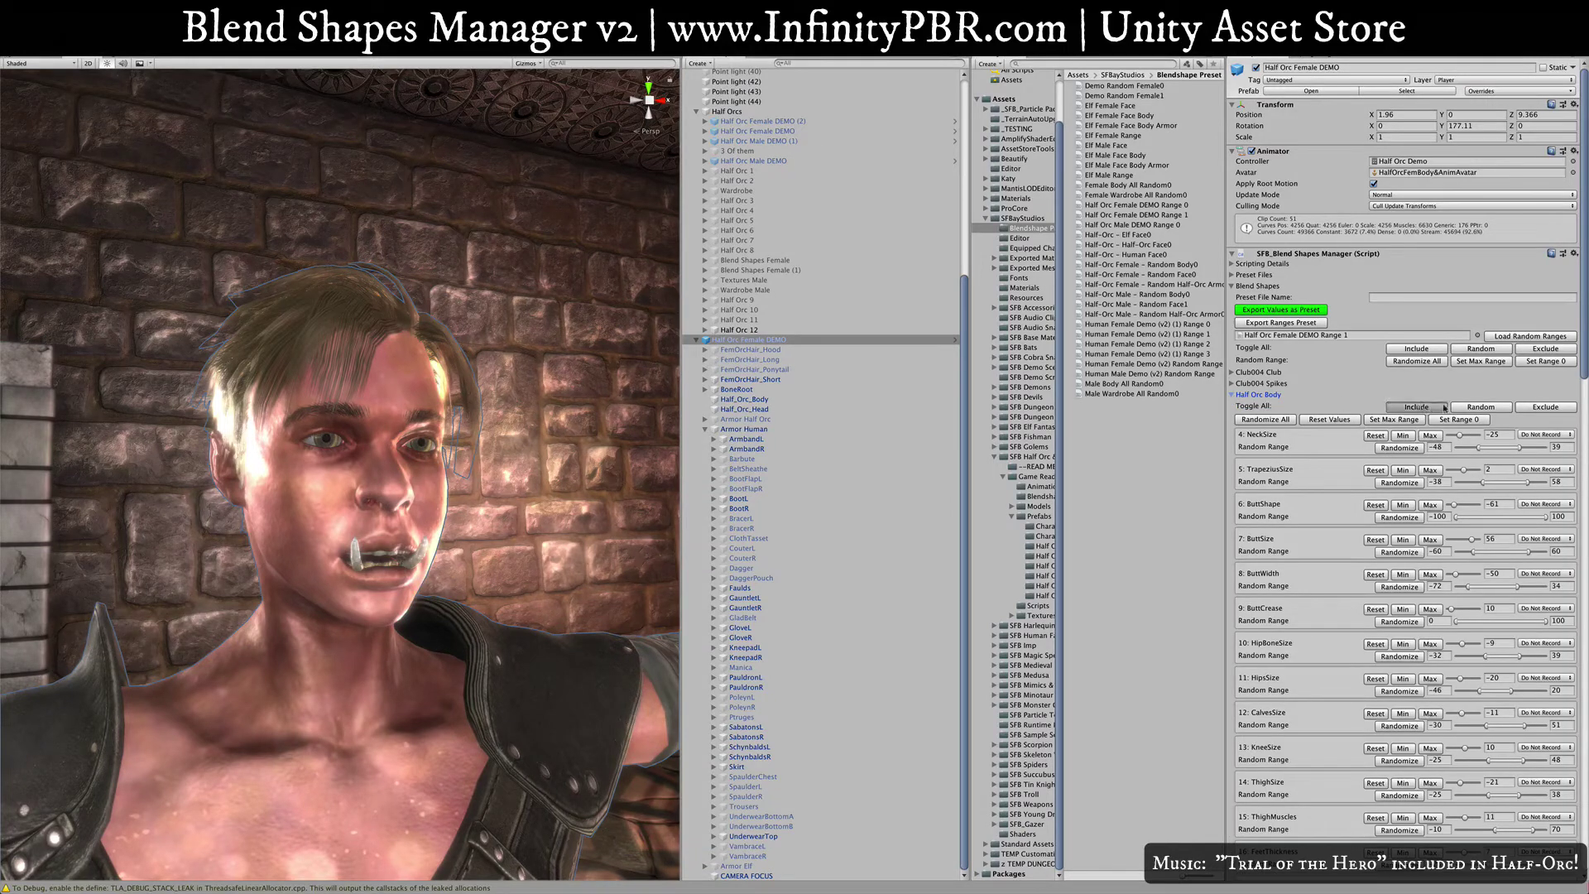
left_click(1481, 407)
left_click(1529, 409)
Step: Check NeckSize's recording options and exclude all body shapes from recording
left_click(1498, 435)
left_click_drag(1227, 429, 1185, 429)
left_click(1546, 436)
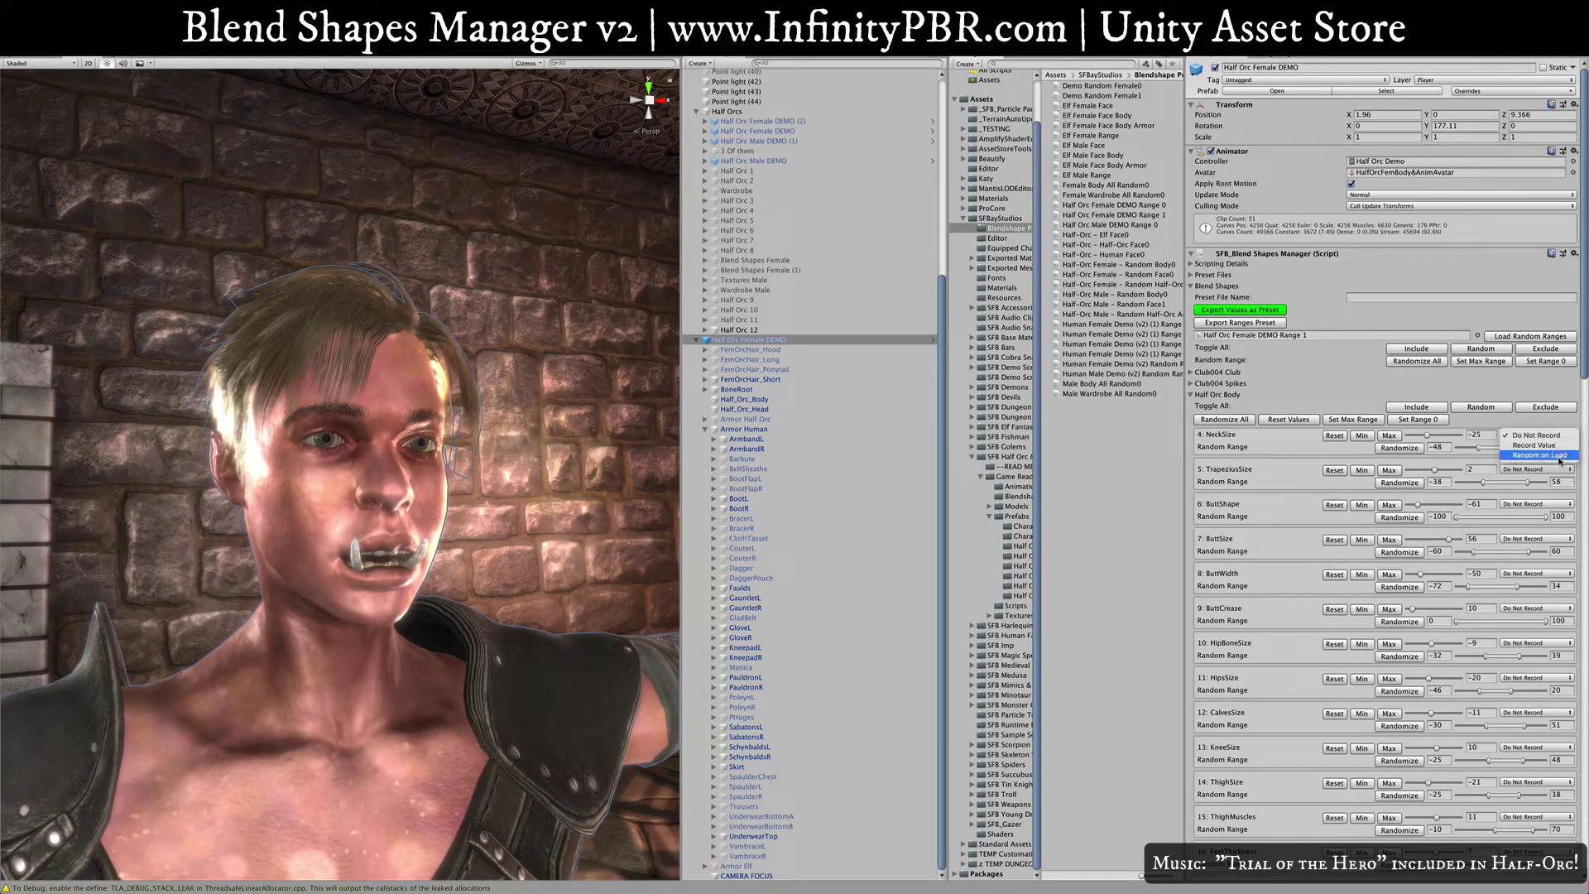
left_click(1453, 383)
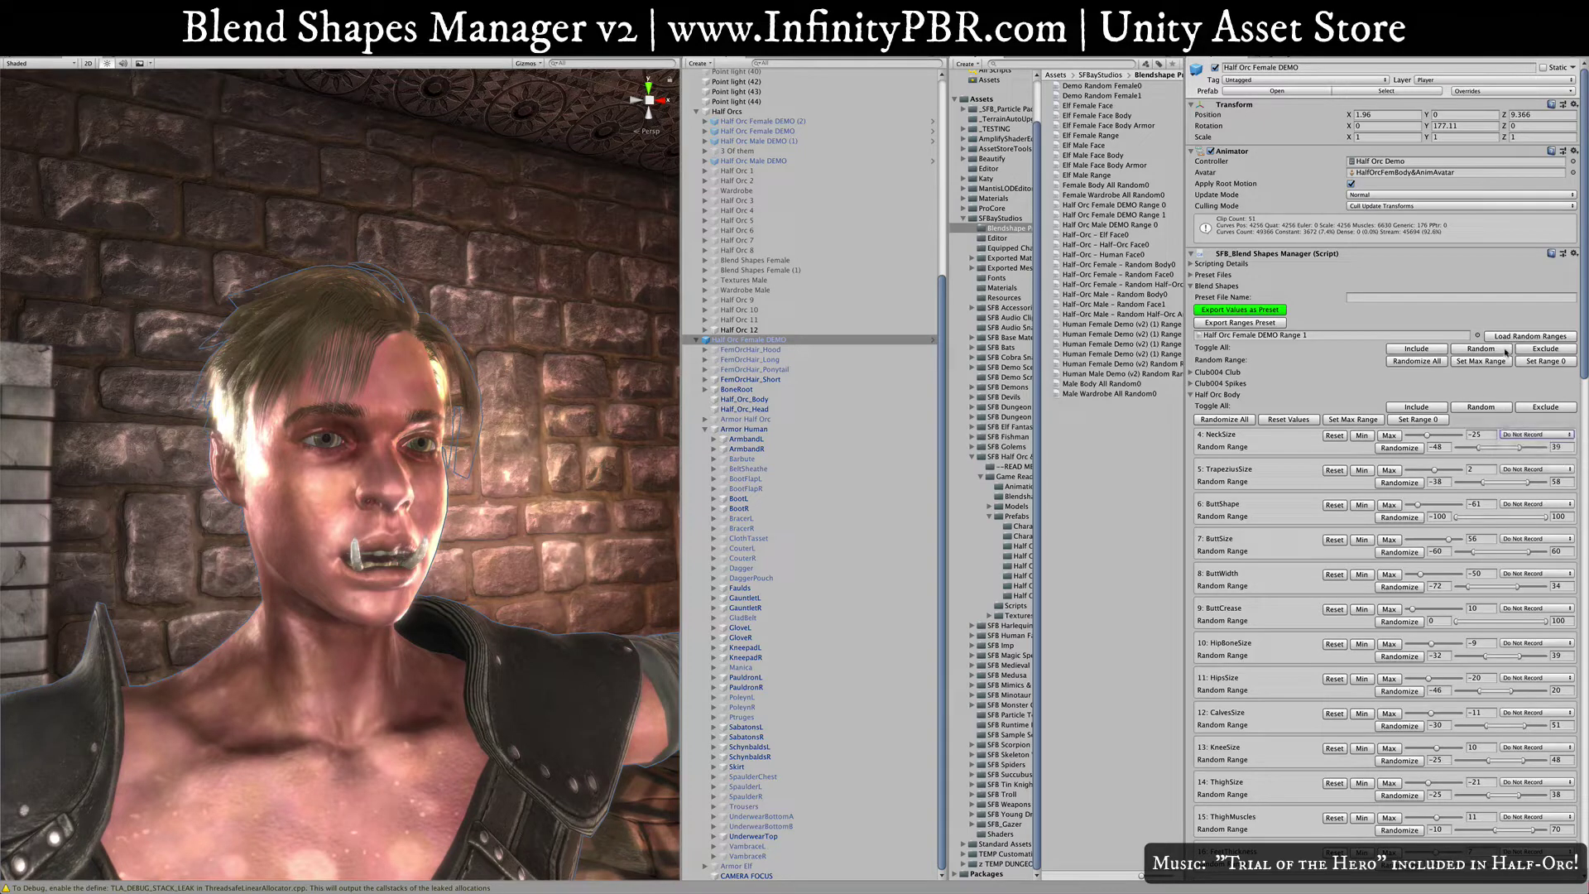
left_click(1544, 349)
Step: Export the values as Half Orc Female DEMO0, preview several presets, then reselect the character
left_click(1249, 313)
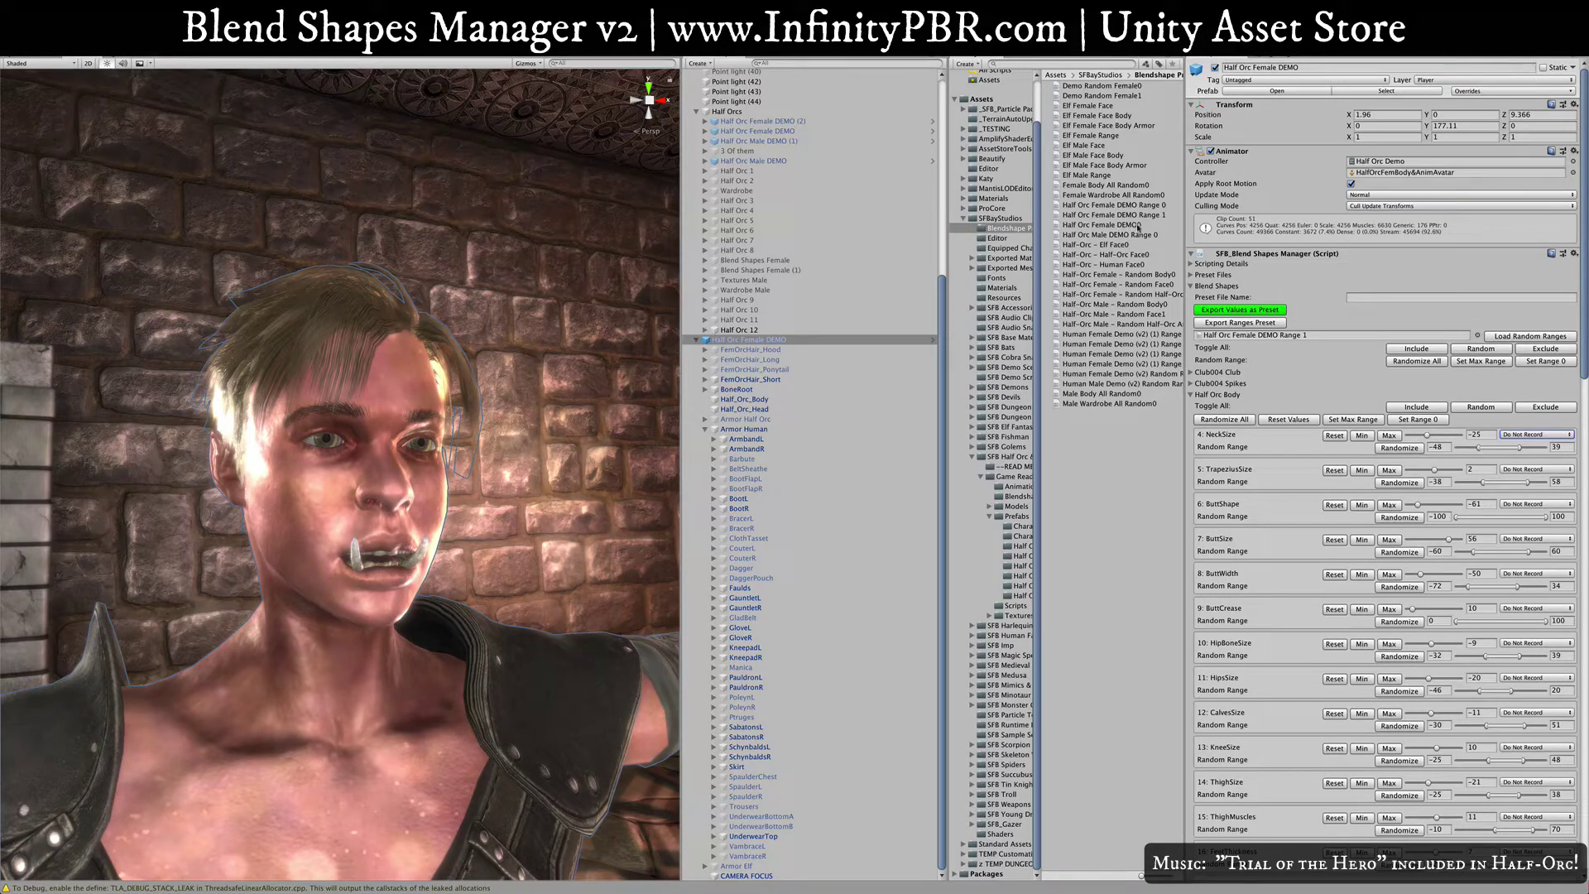
left_click(1133, 225)
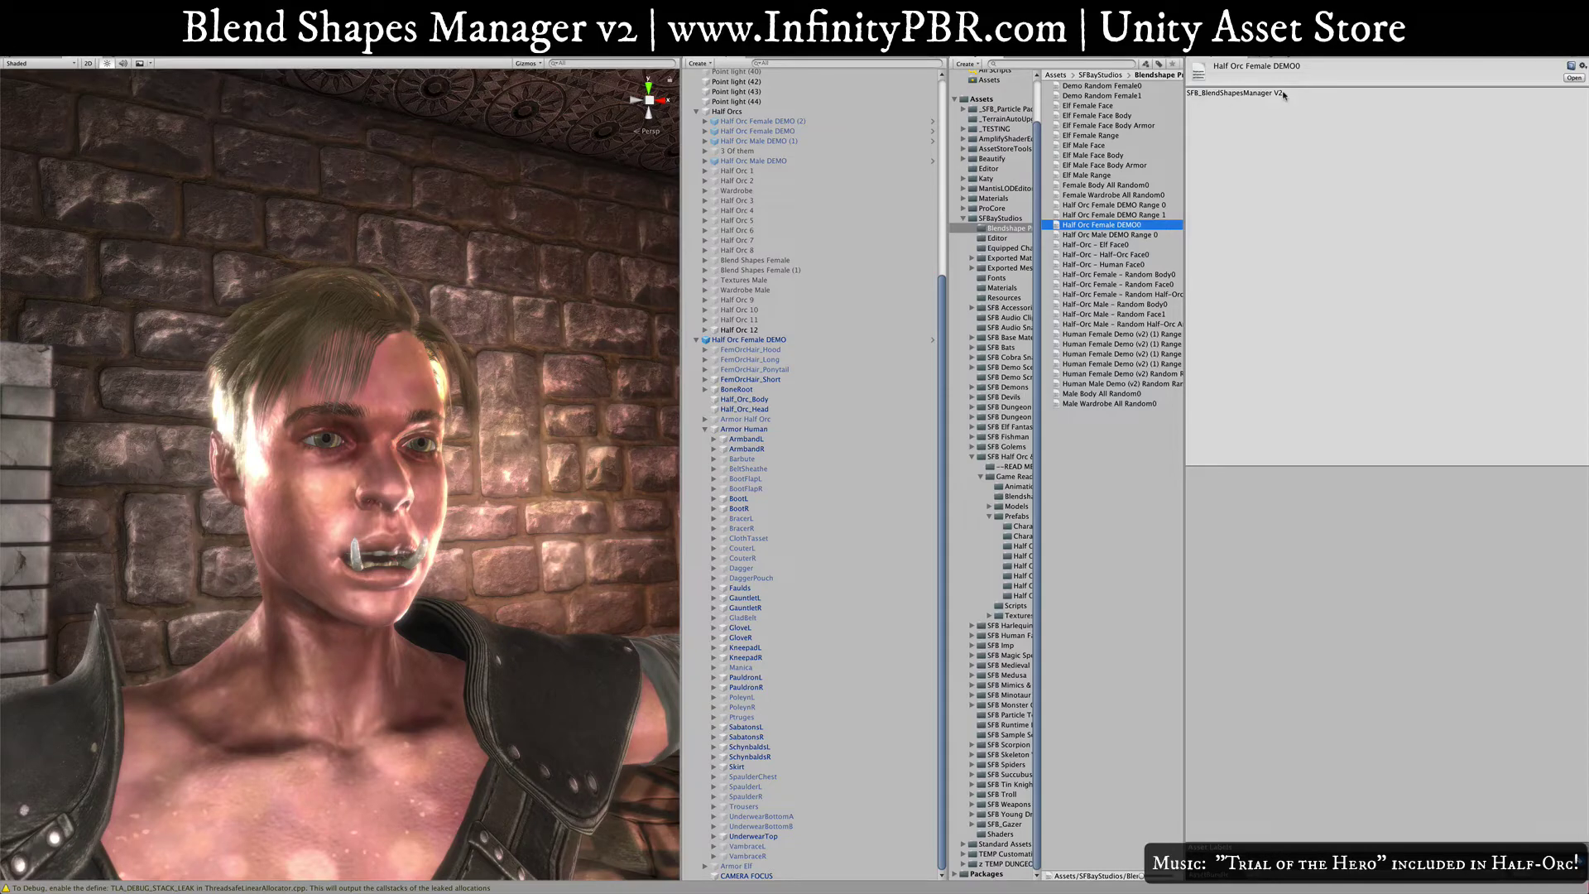
left_click(1123, 135)
left_click(1114, 245)
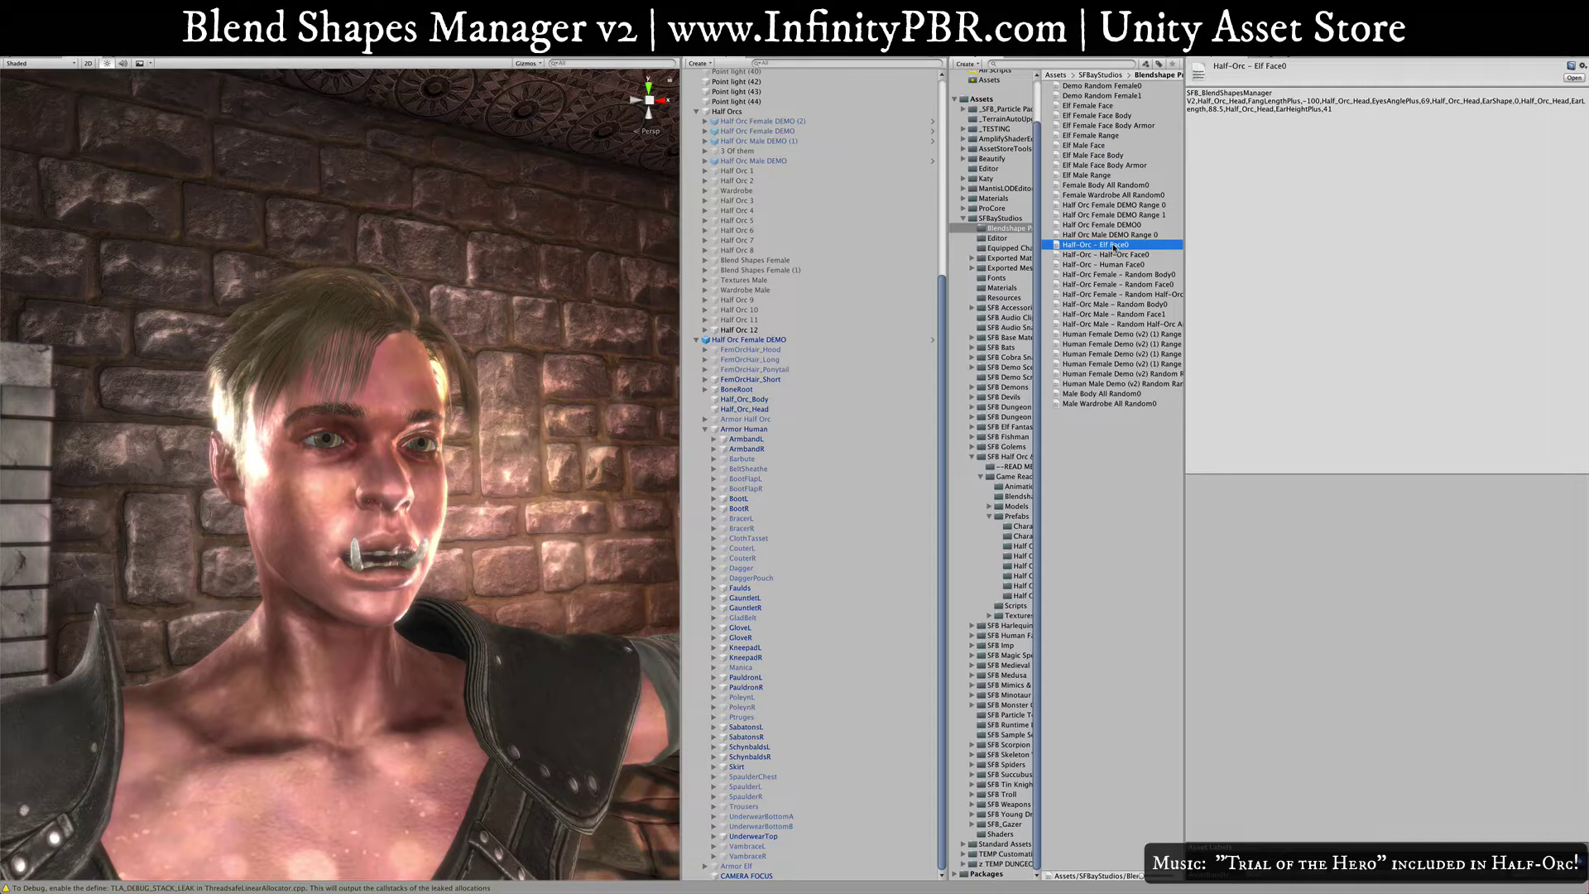
left_click(1126, 234)
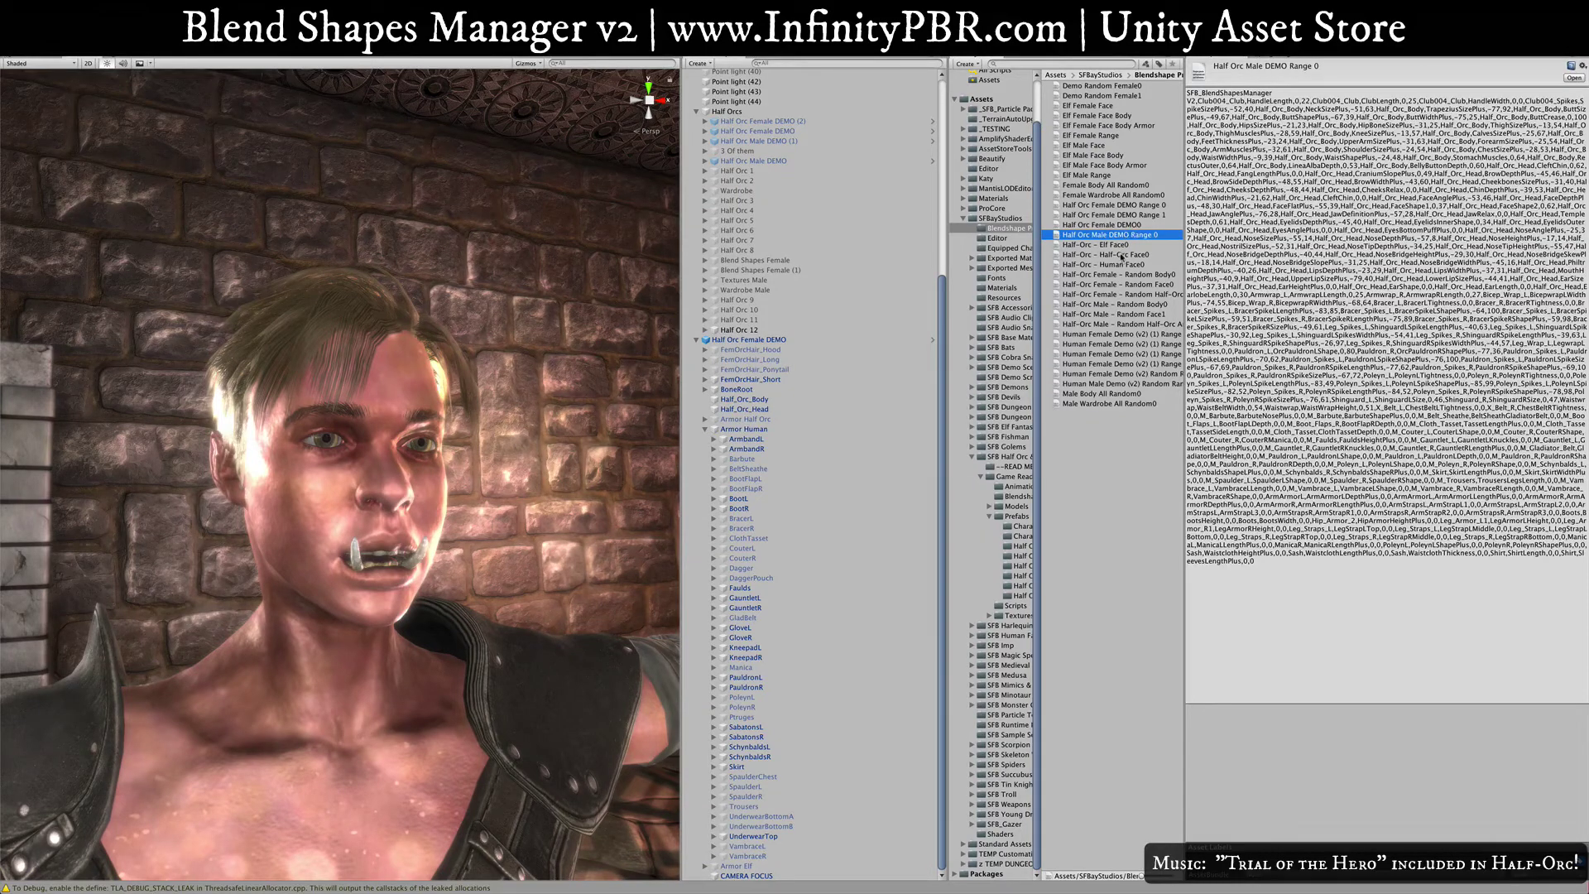
left_click(1122, 255)
left_click(1124, 225)
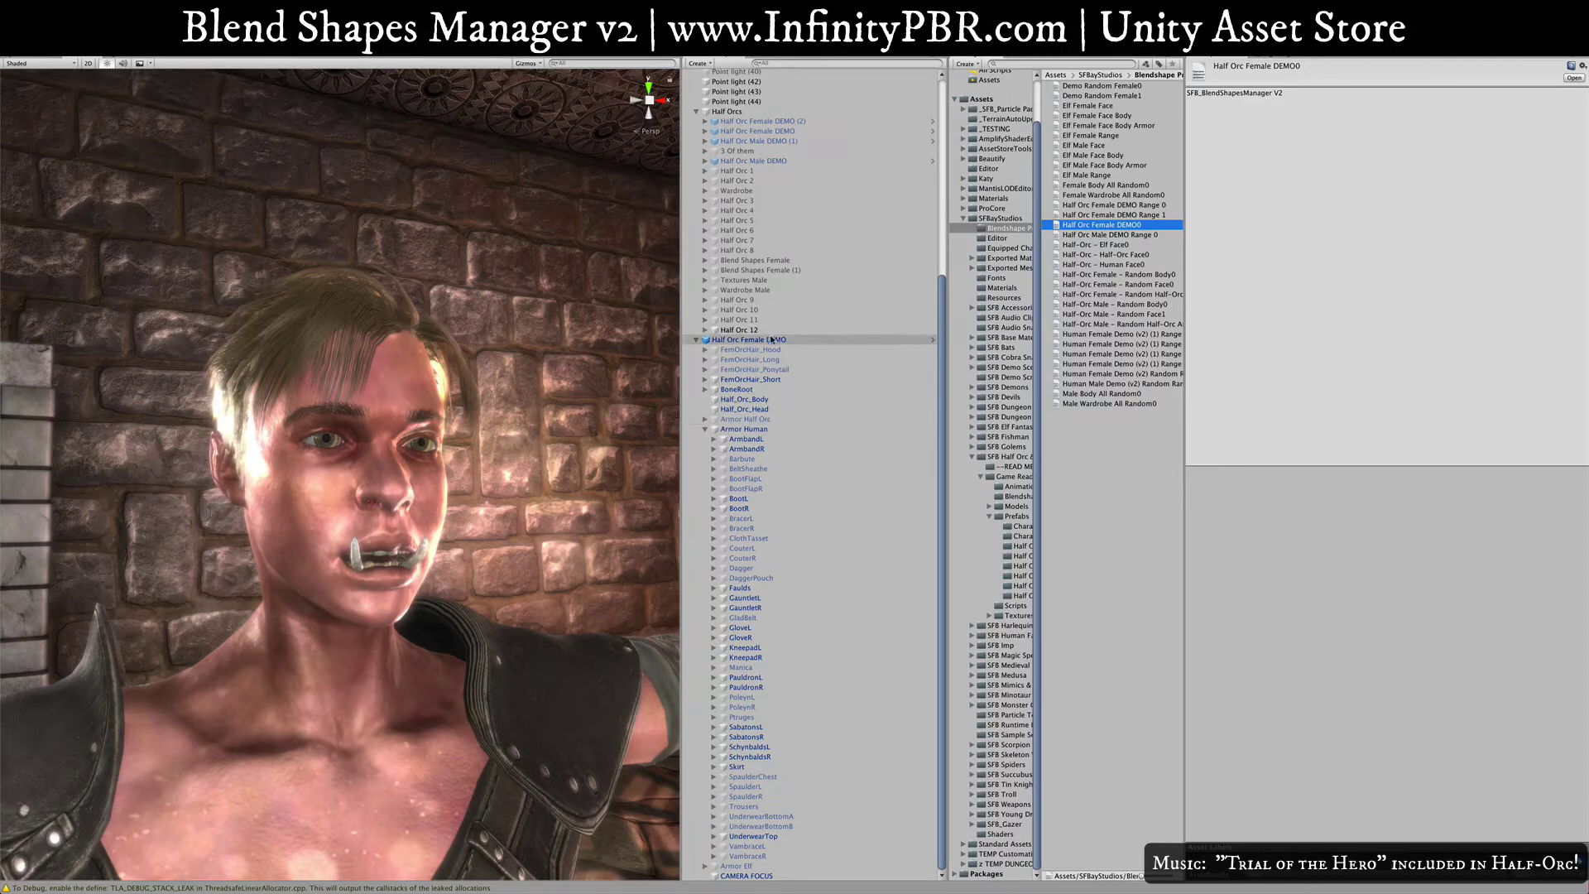
left_click(749, 340)
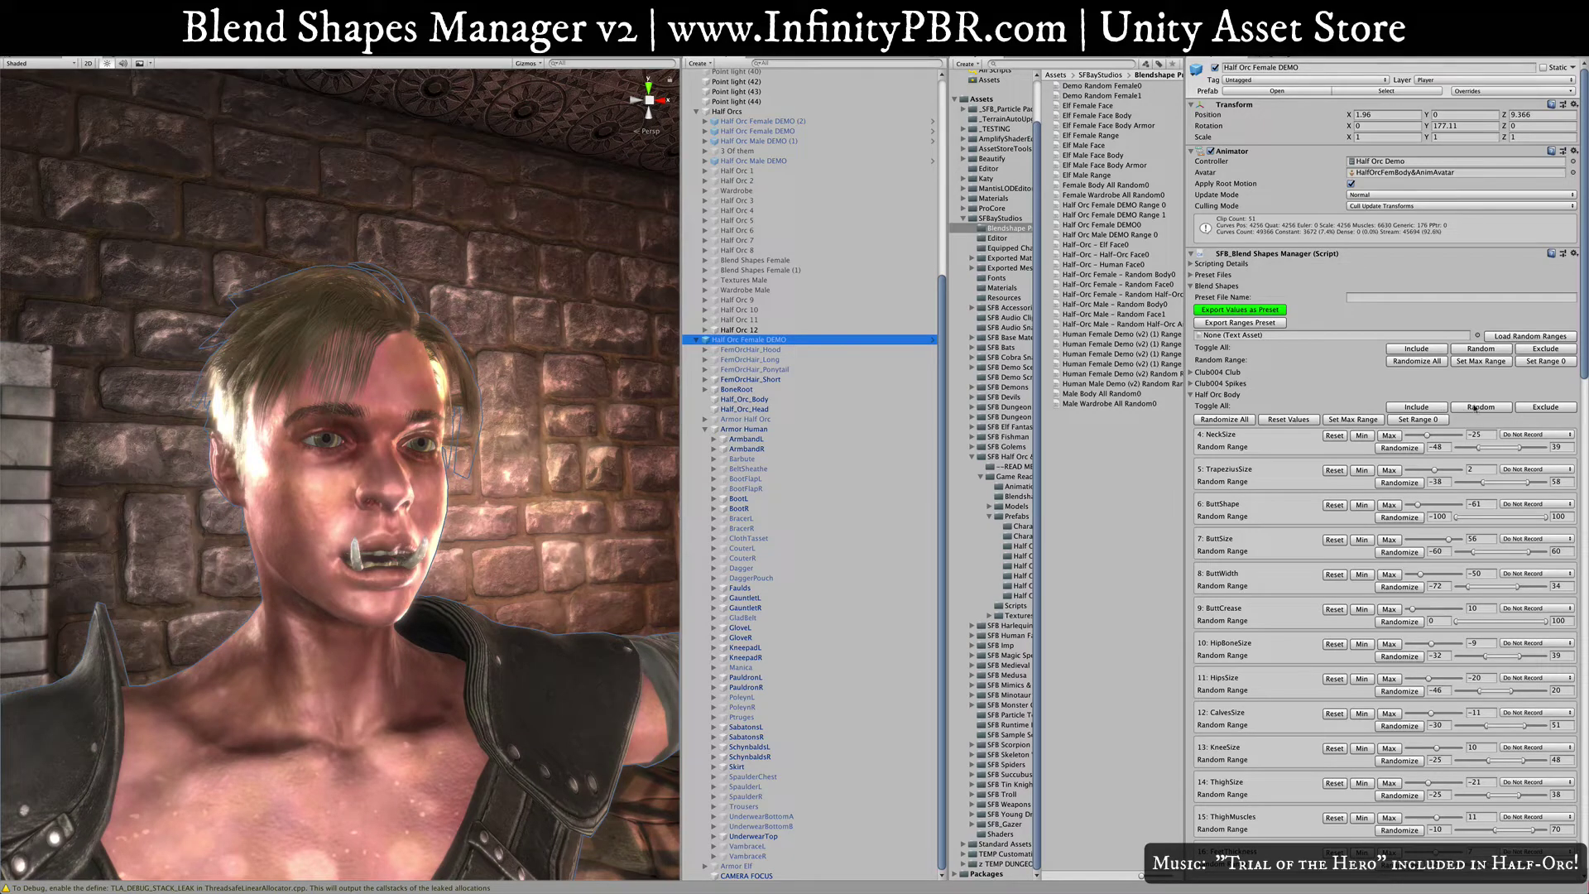
Step: Set body shapes to random on load and export values as 'Half Orc Female Demo body' preset
left_click(1475, 407)
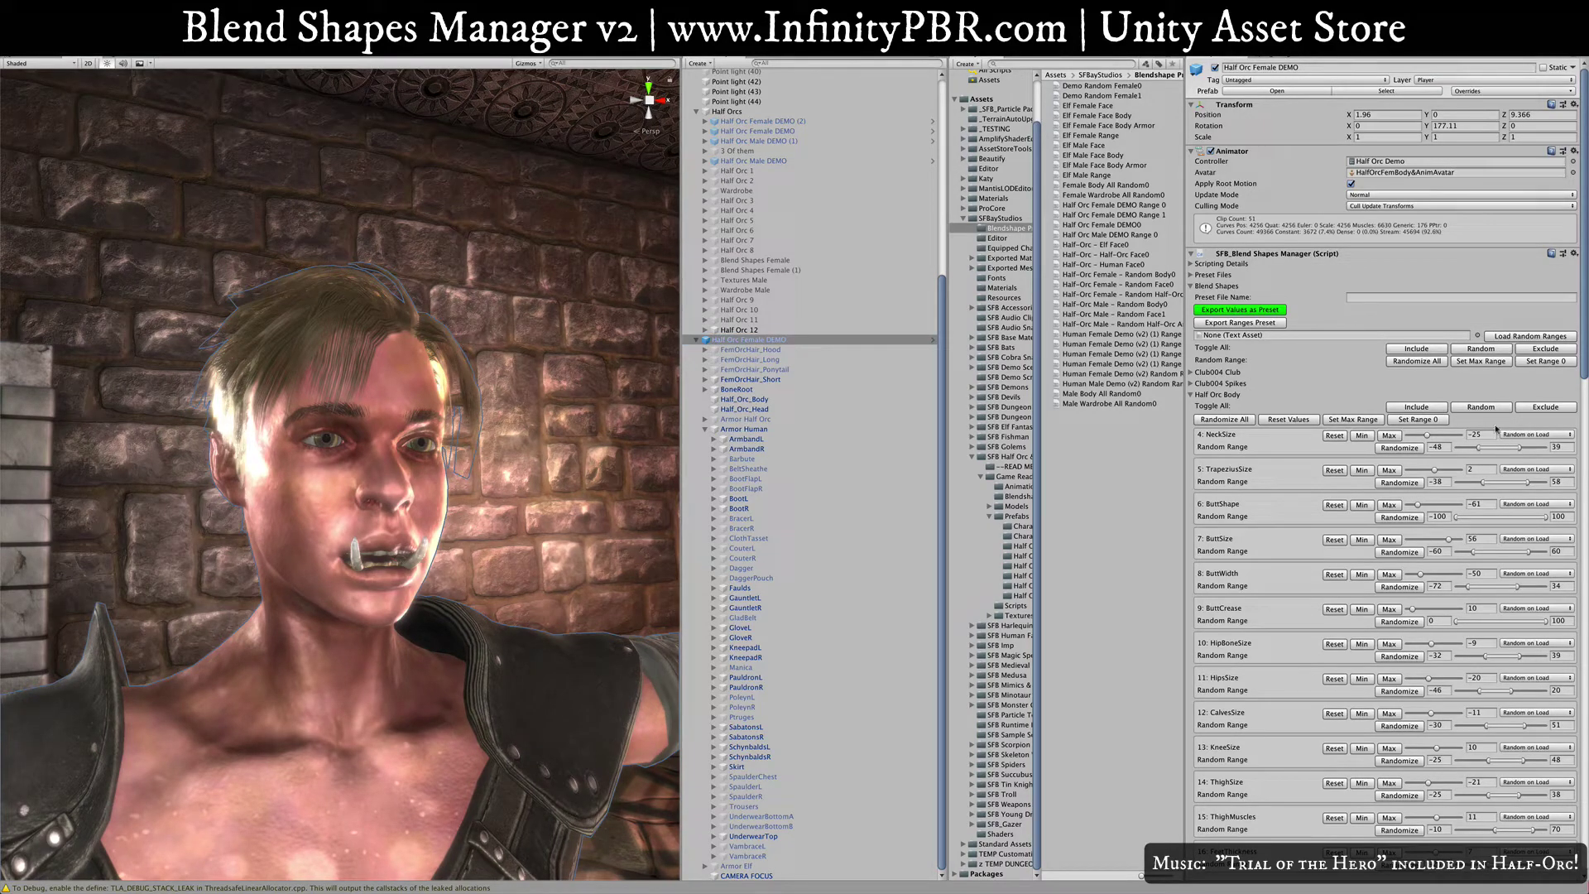
left_click(1376, 297)
type("Half Orc Female Demo body")
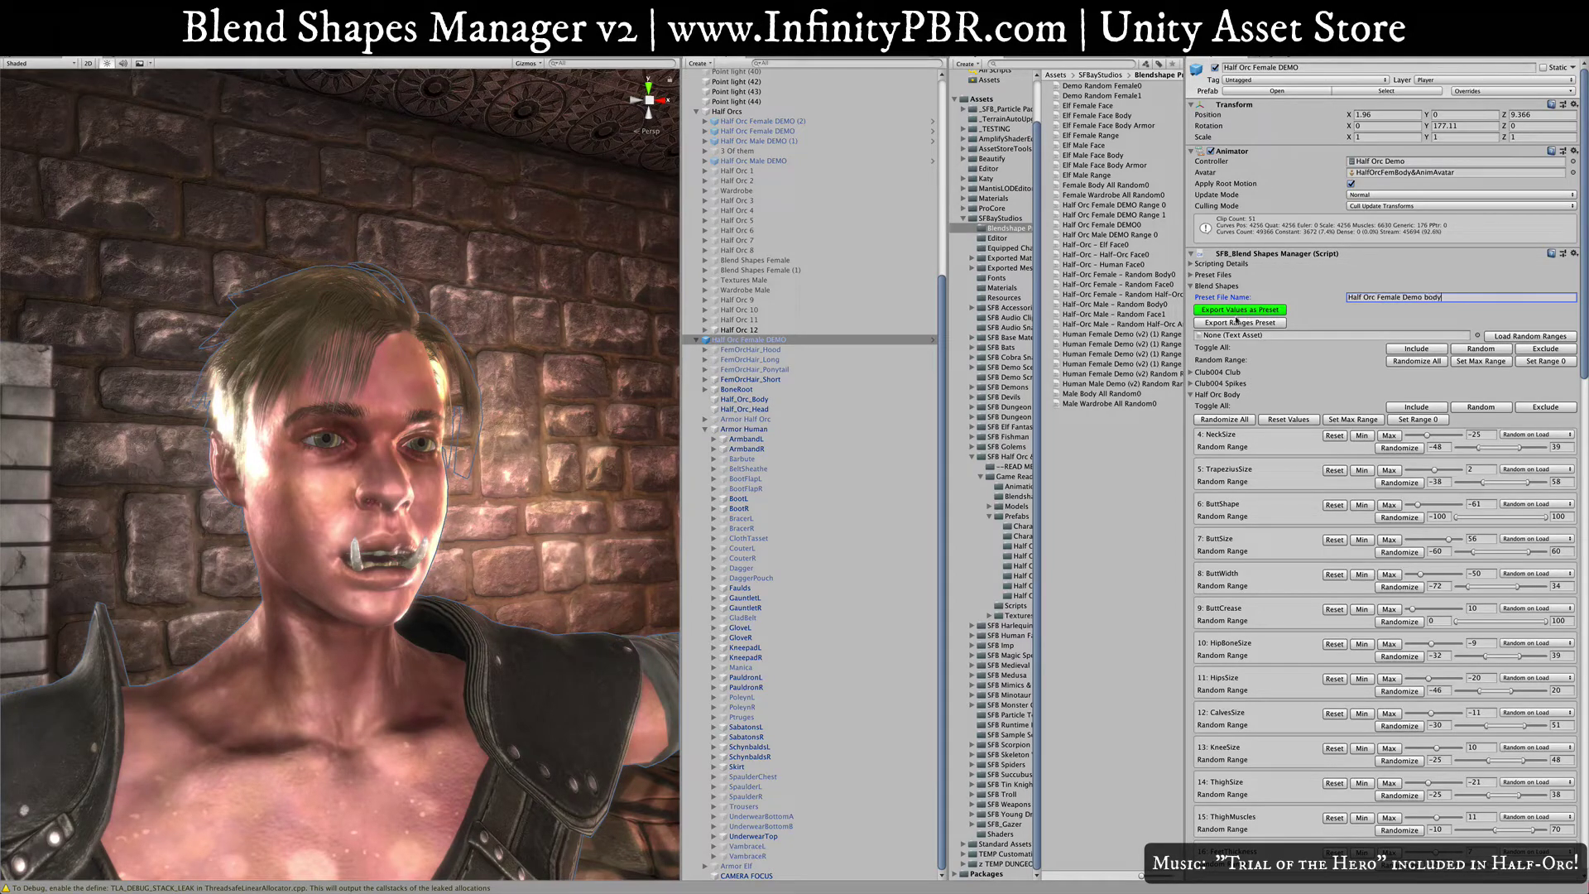
left_click(1239, 312)
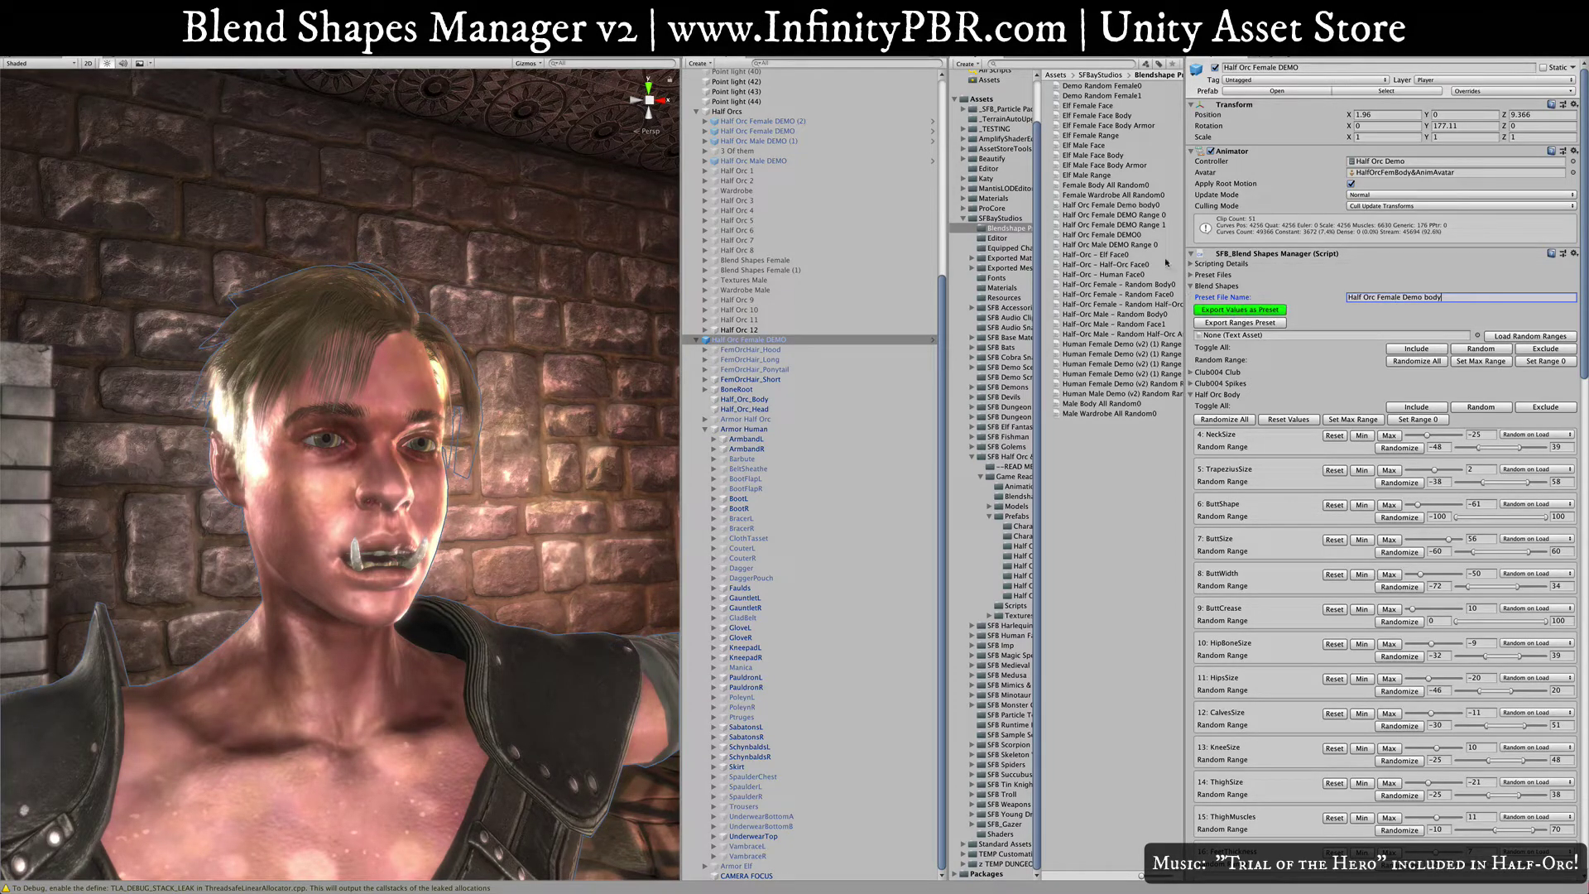
left_click(1141, 207)
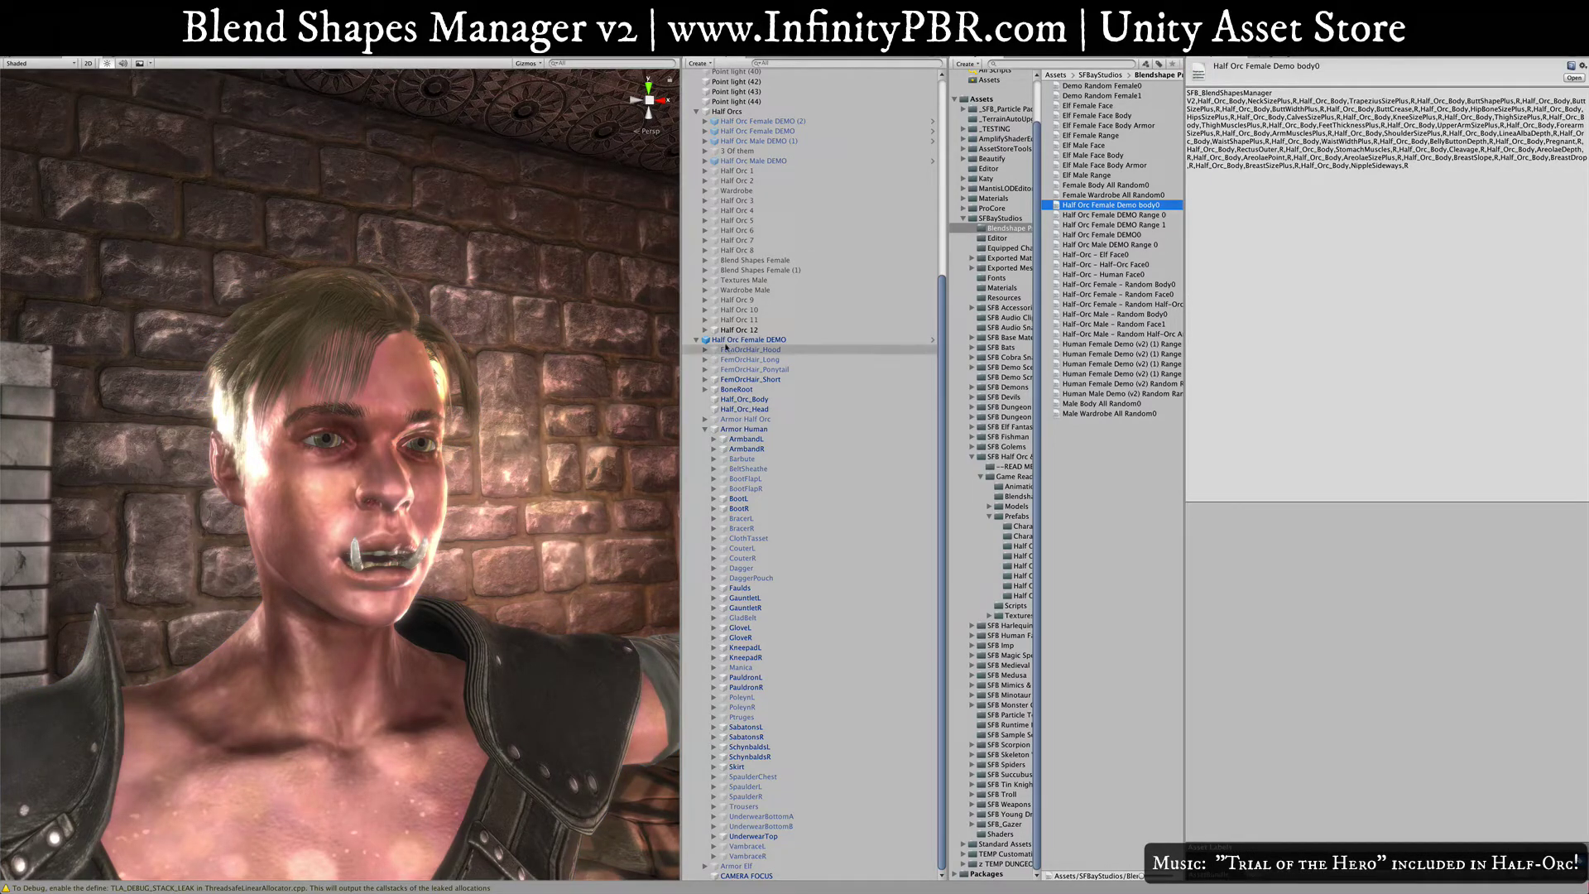
left_click(749, 339)
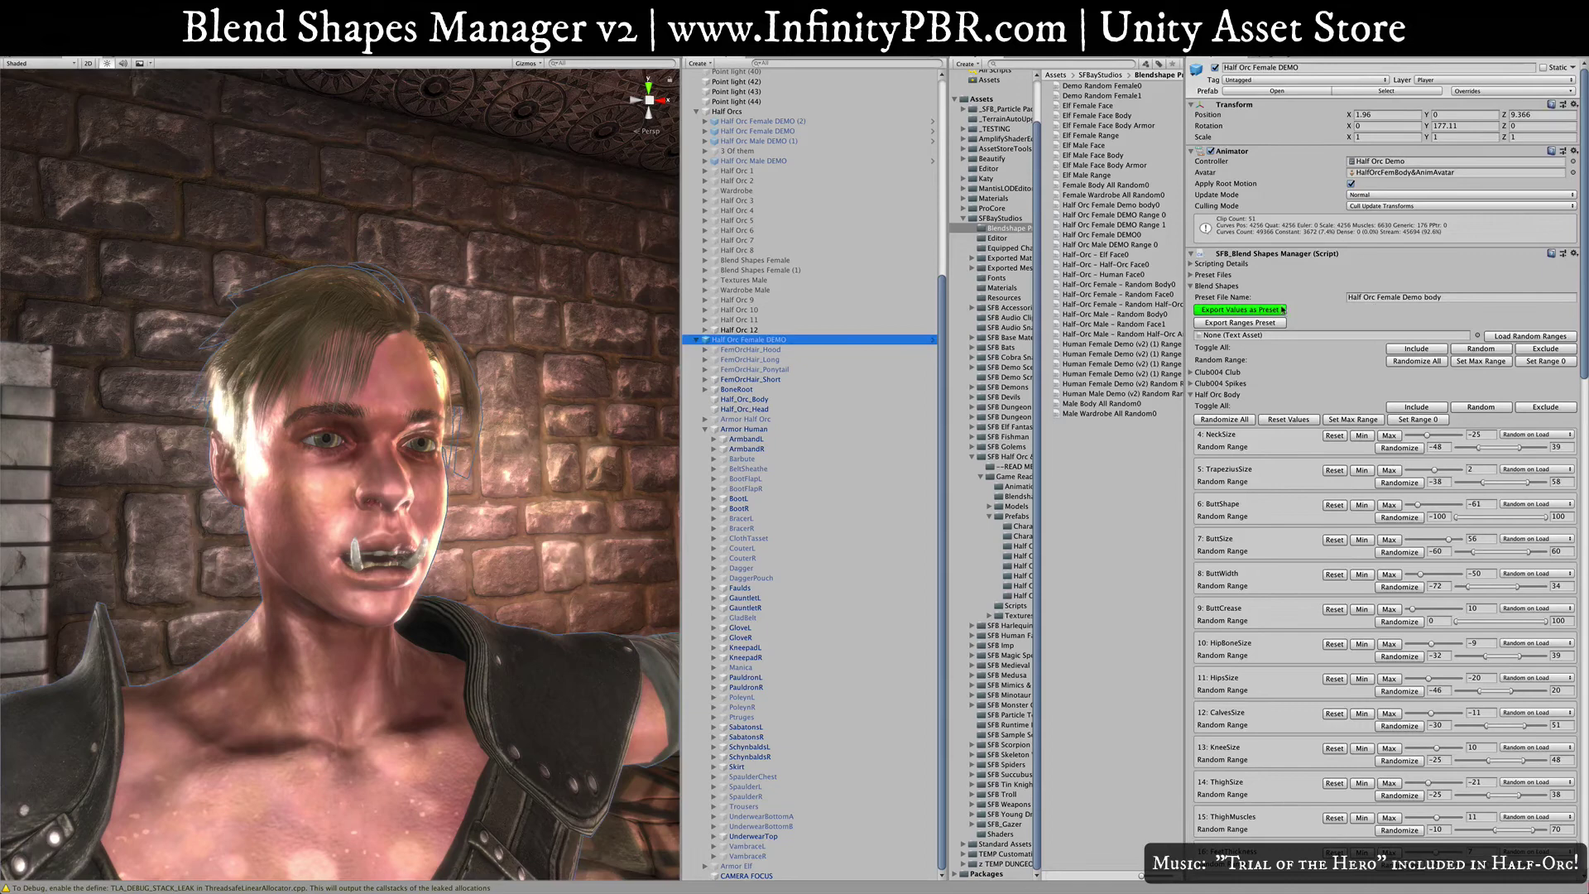
Step: Attach body0 under Preset Files and load it several times to randomize her body
left_click(1190, 277)
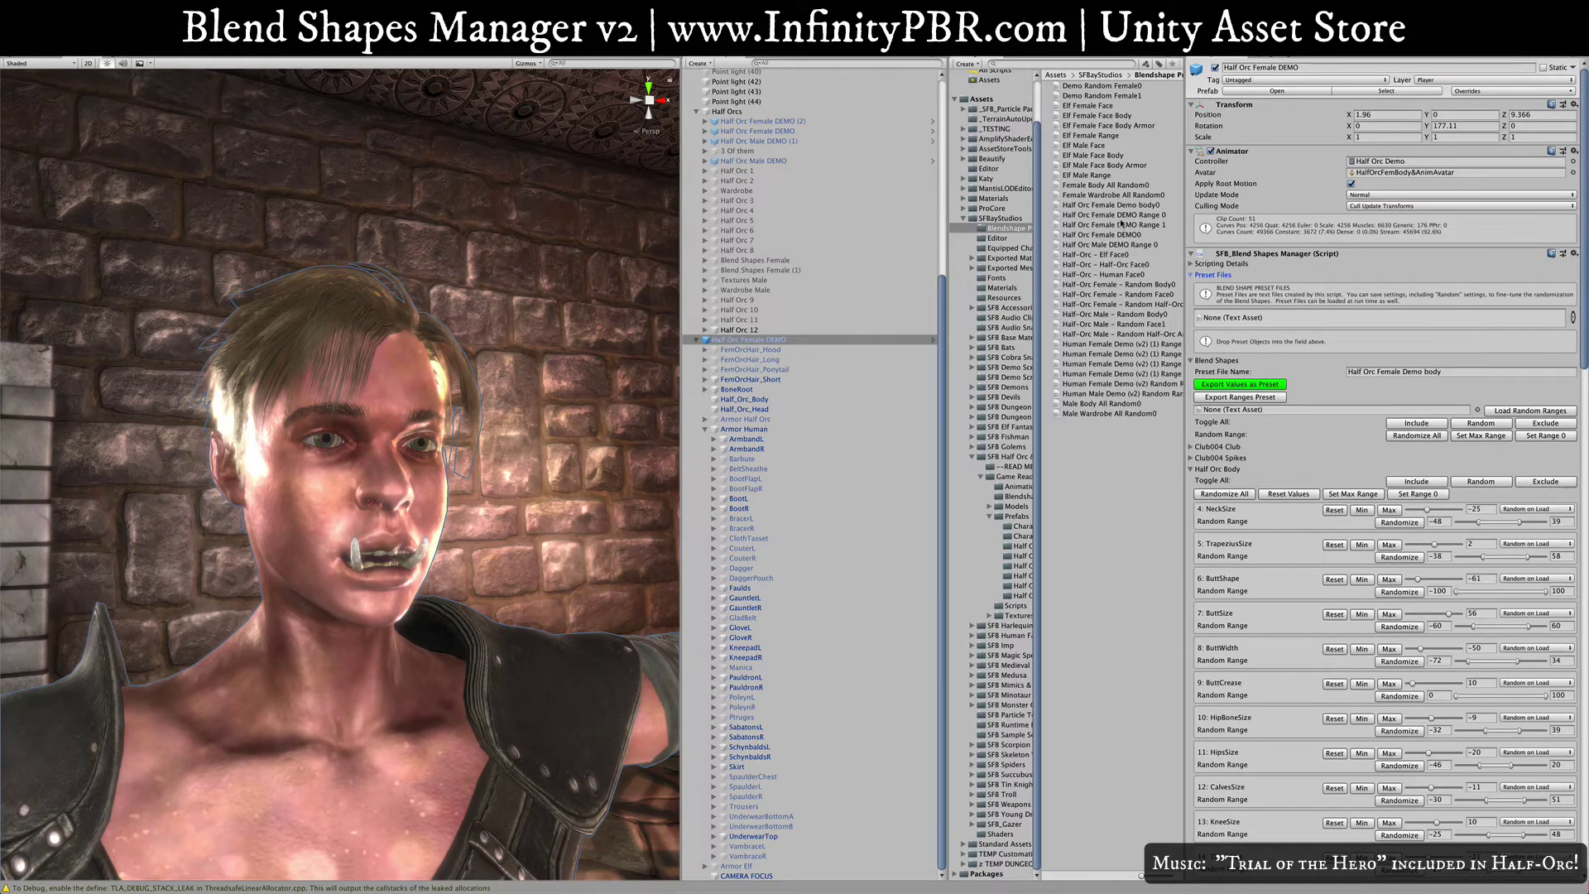
left_click_drag(1111, 205, 1241, 323)
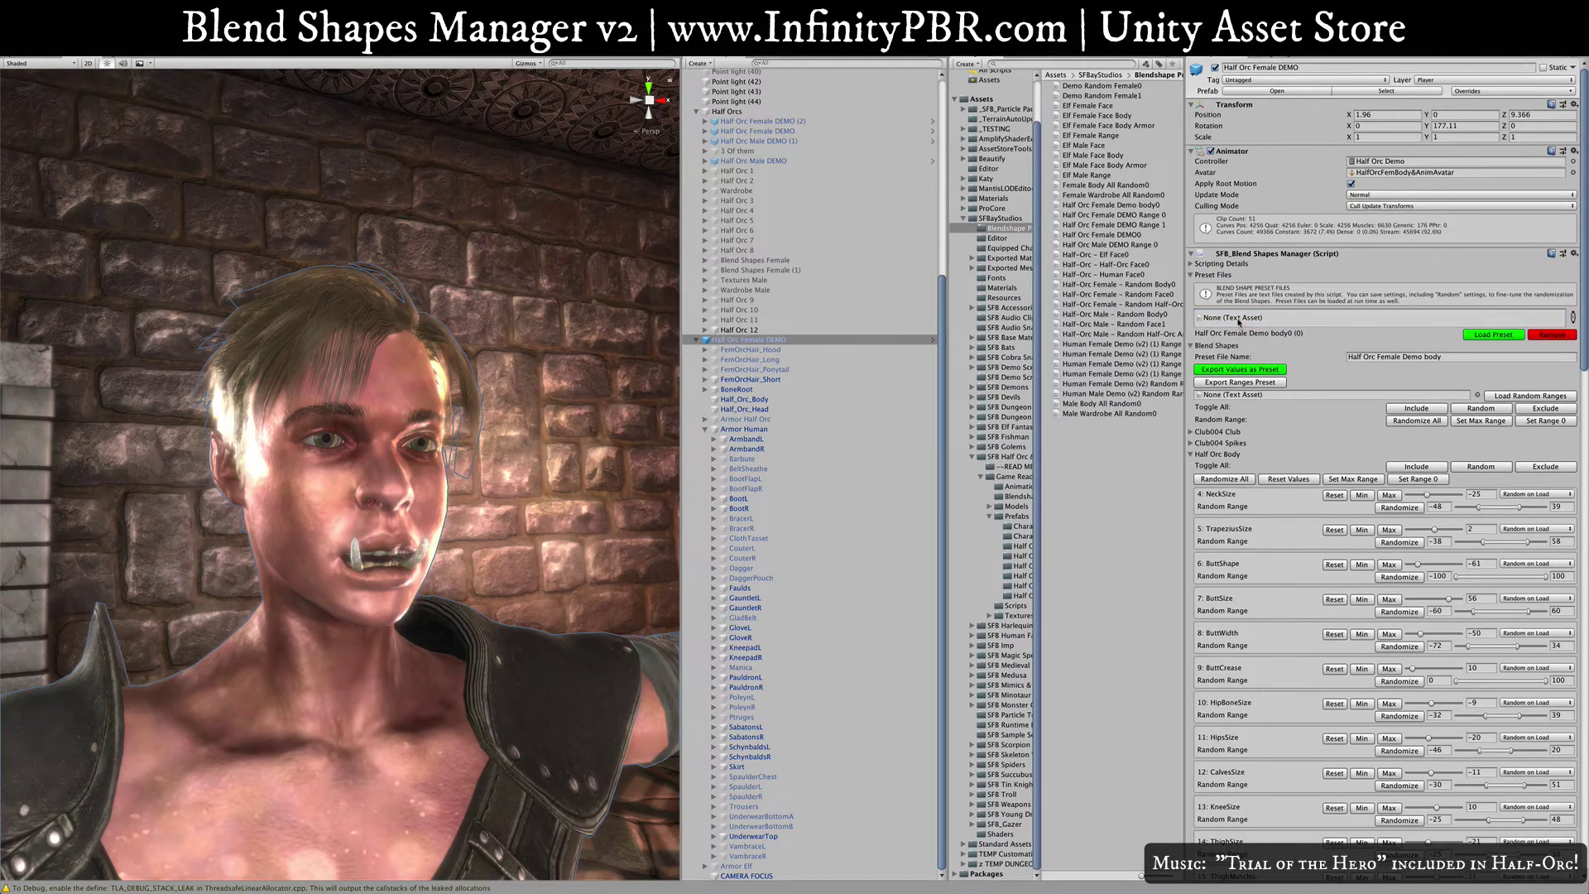
left_click(1493, 336)
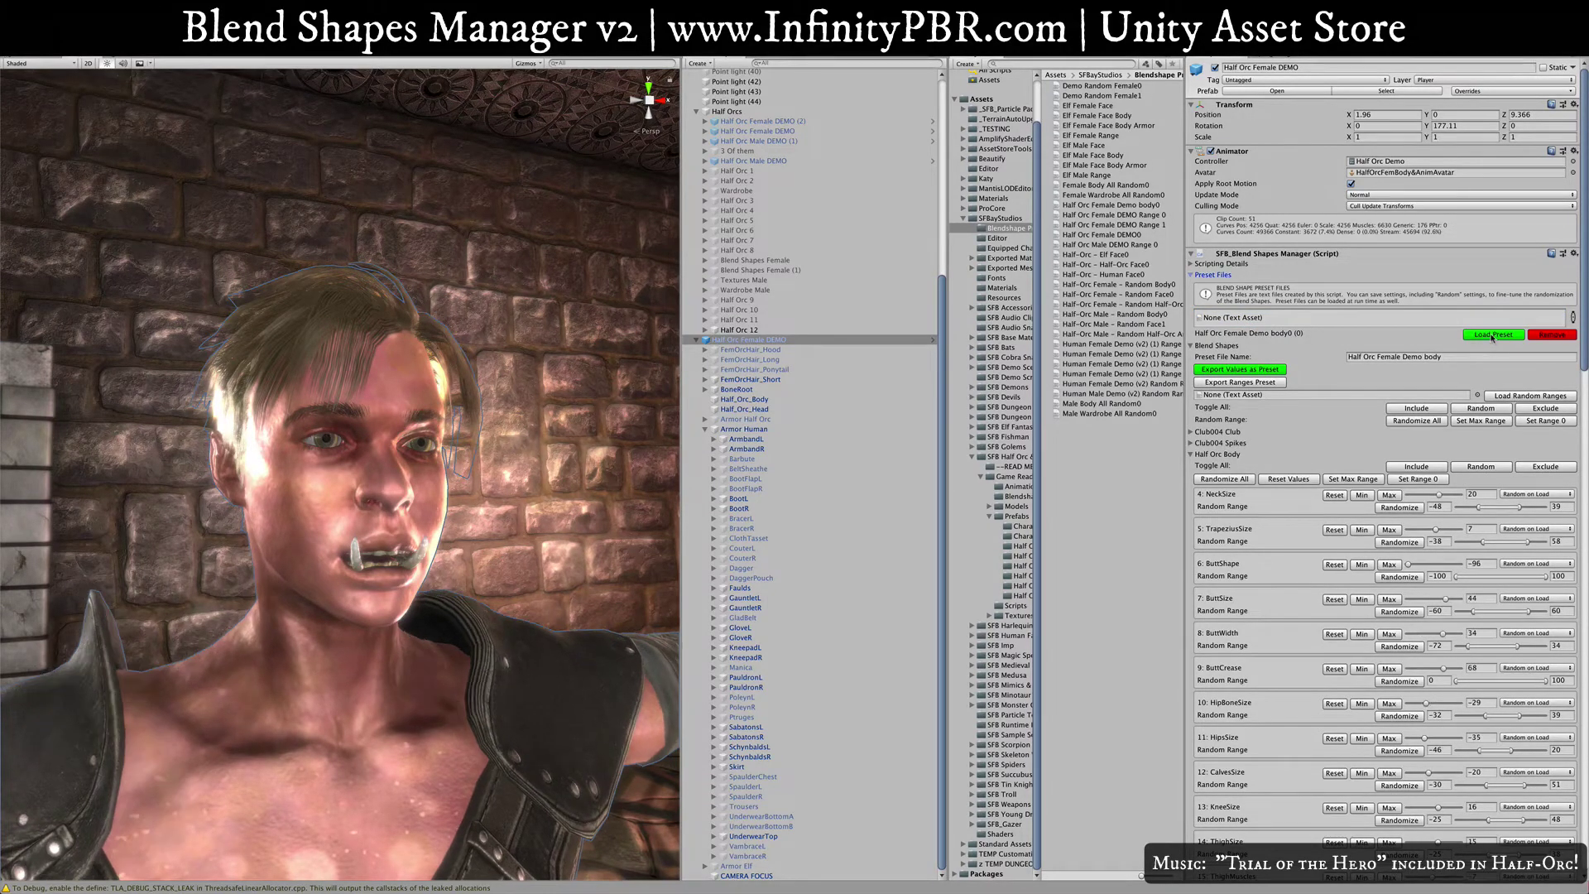
scroll(462, 583, "down", 10)
scroll(486, 574, "up", 3)
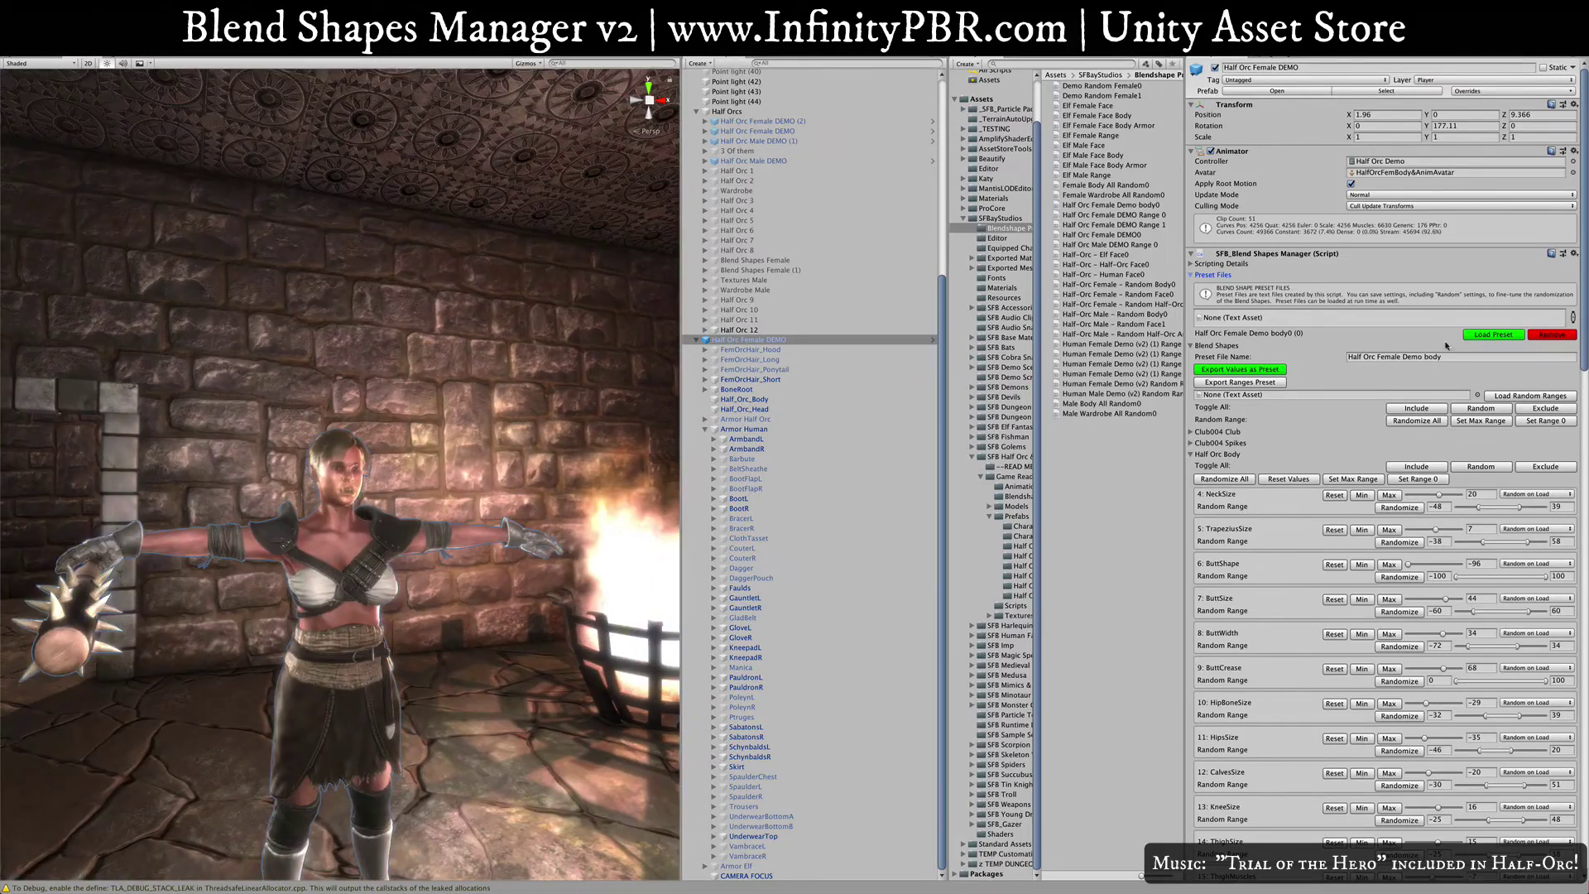
left_click(1478, 335)
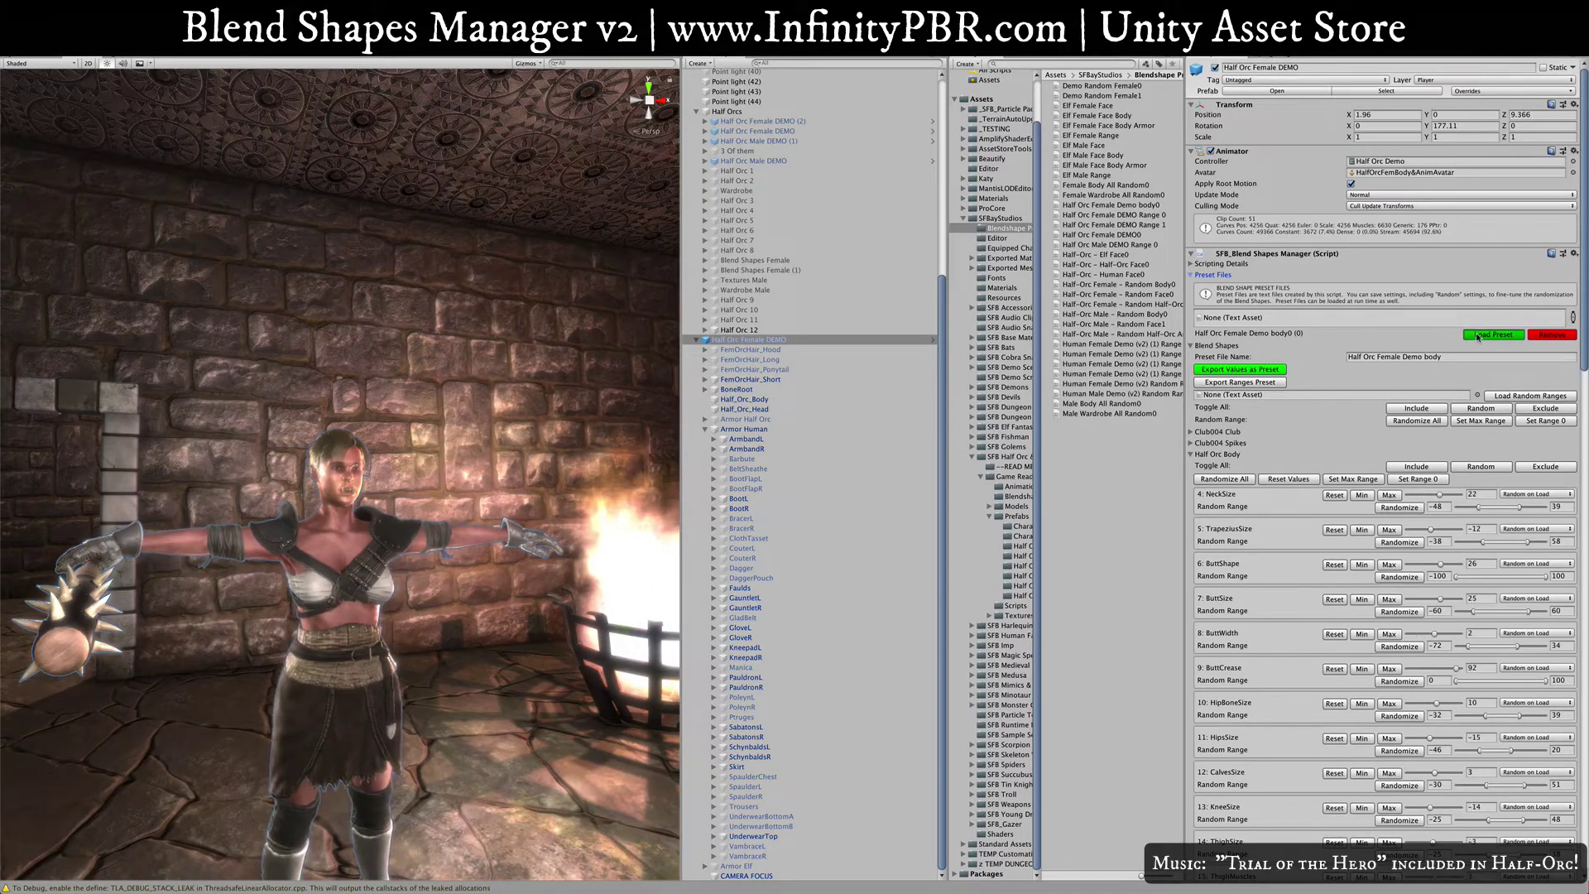
left_click(1479, 335)
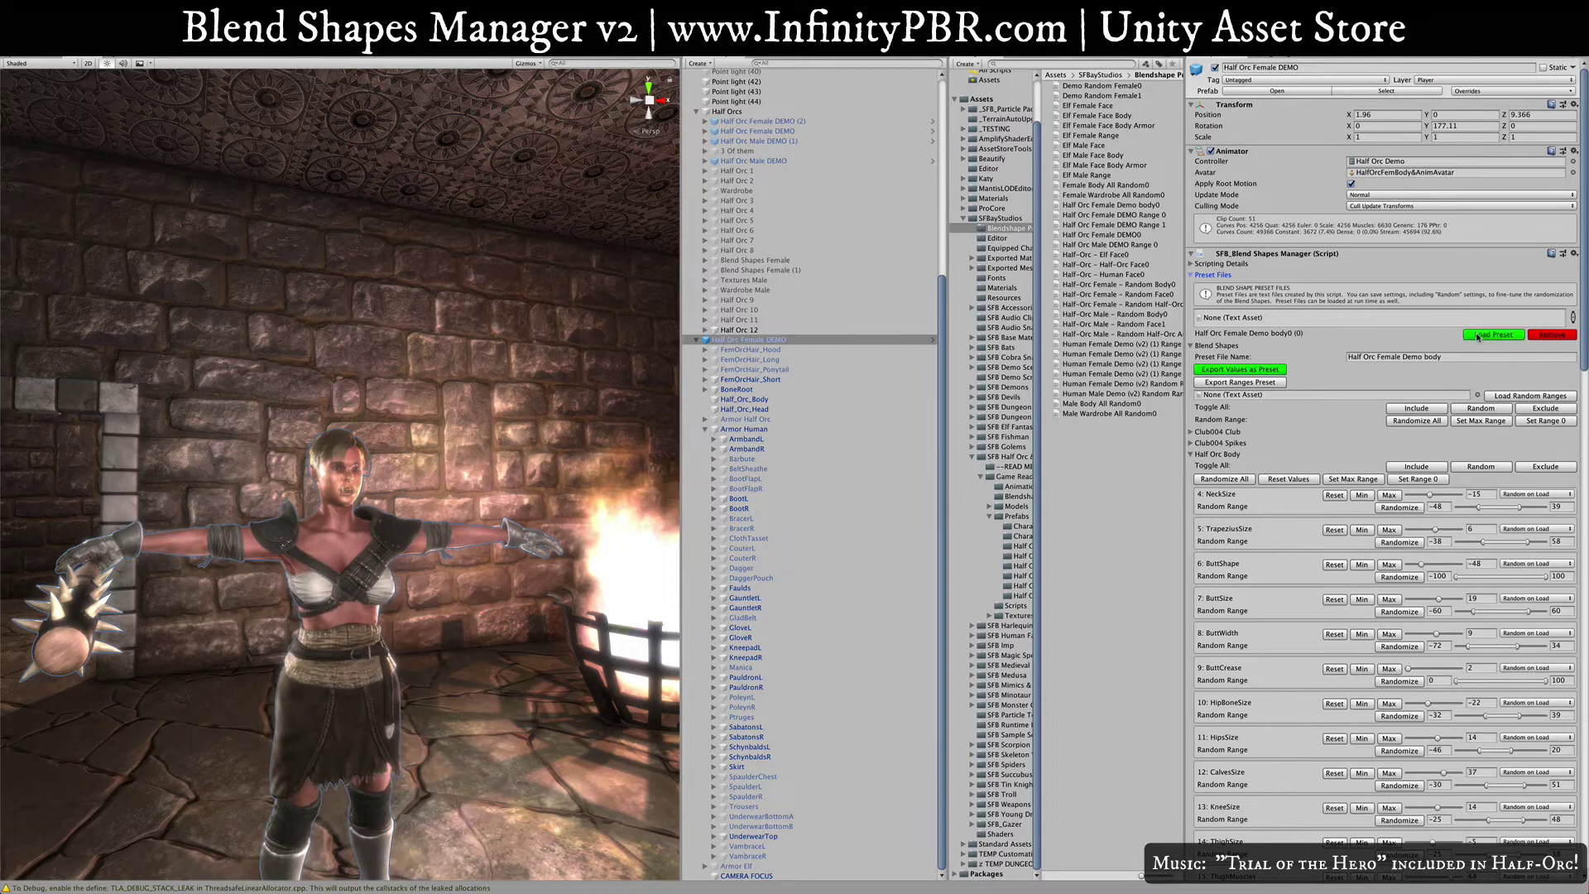
left_click(1478, 335)
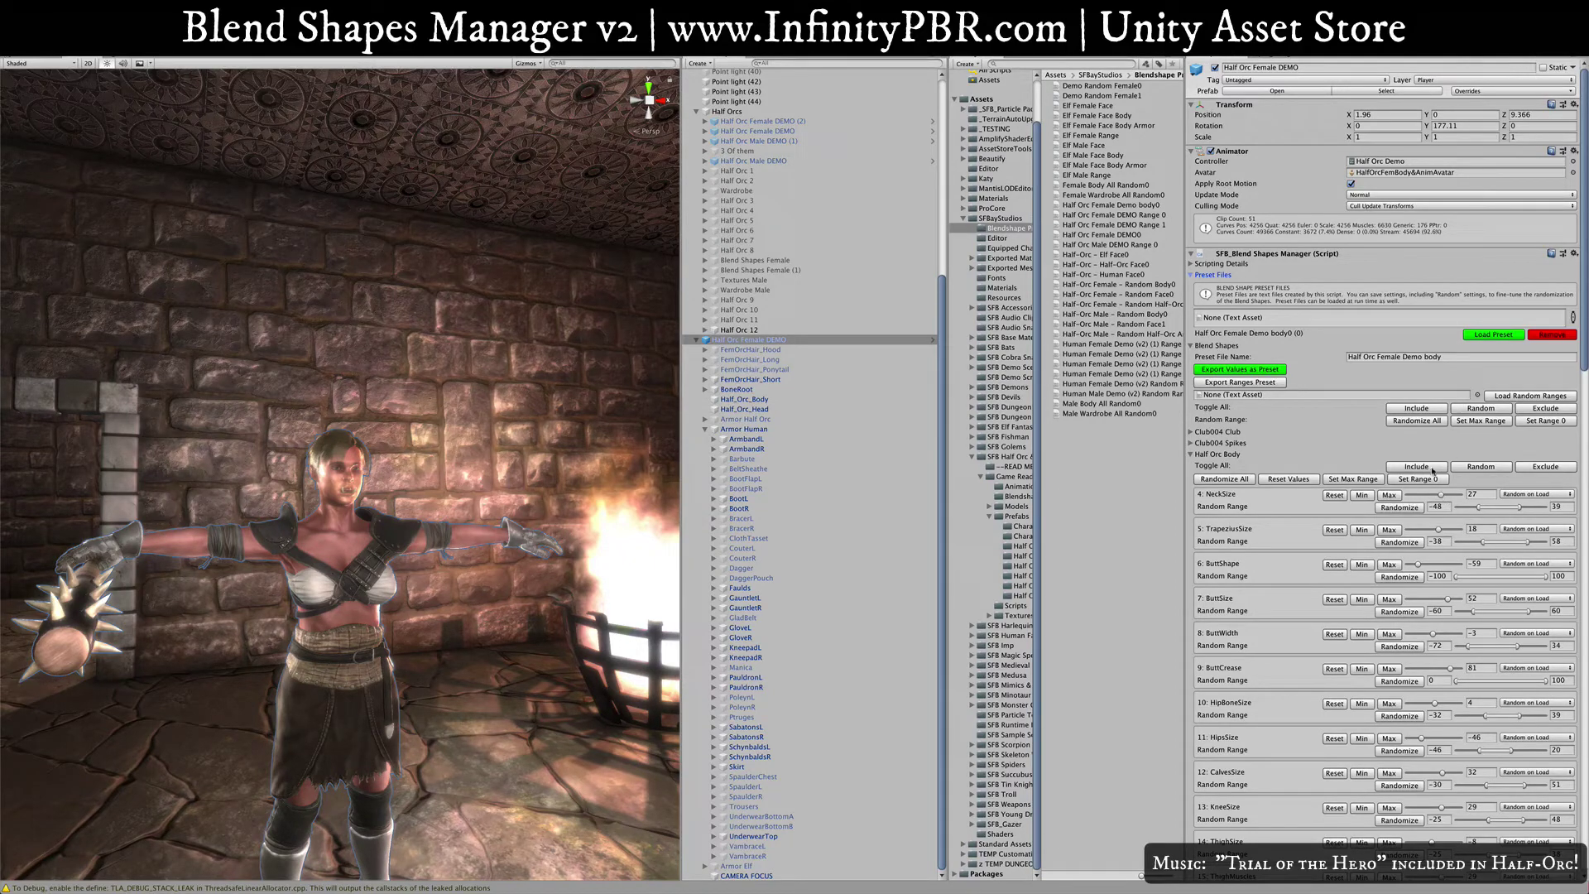
left_click(1424, 469)
Step: Rename the preset file to 'Half Orc Female Demo EVERYTHING' and export the values
left_click(1482, 408)
left_click_drag(1423, 357, 1550, 358)
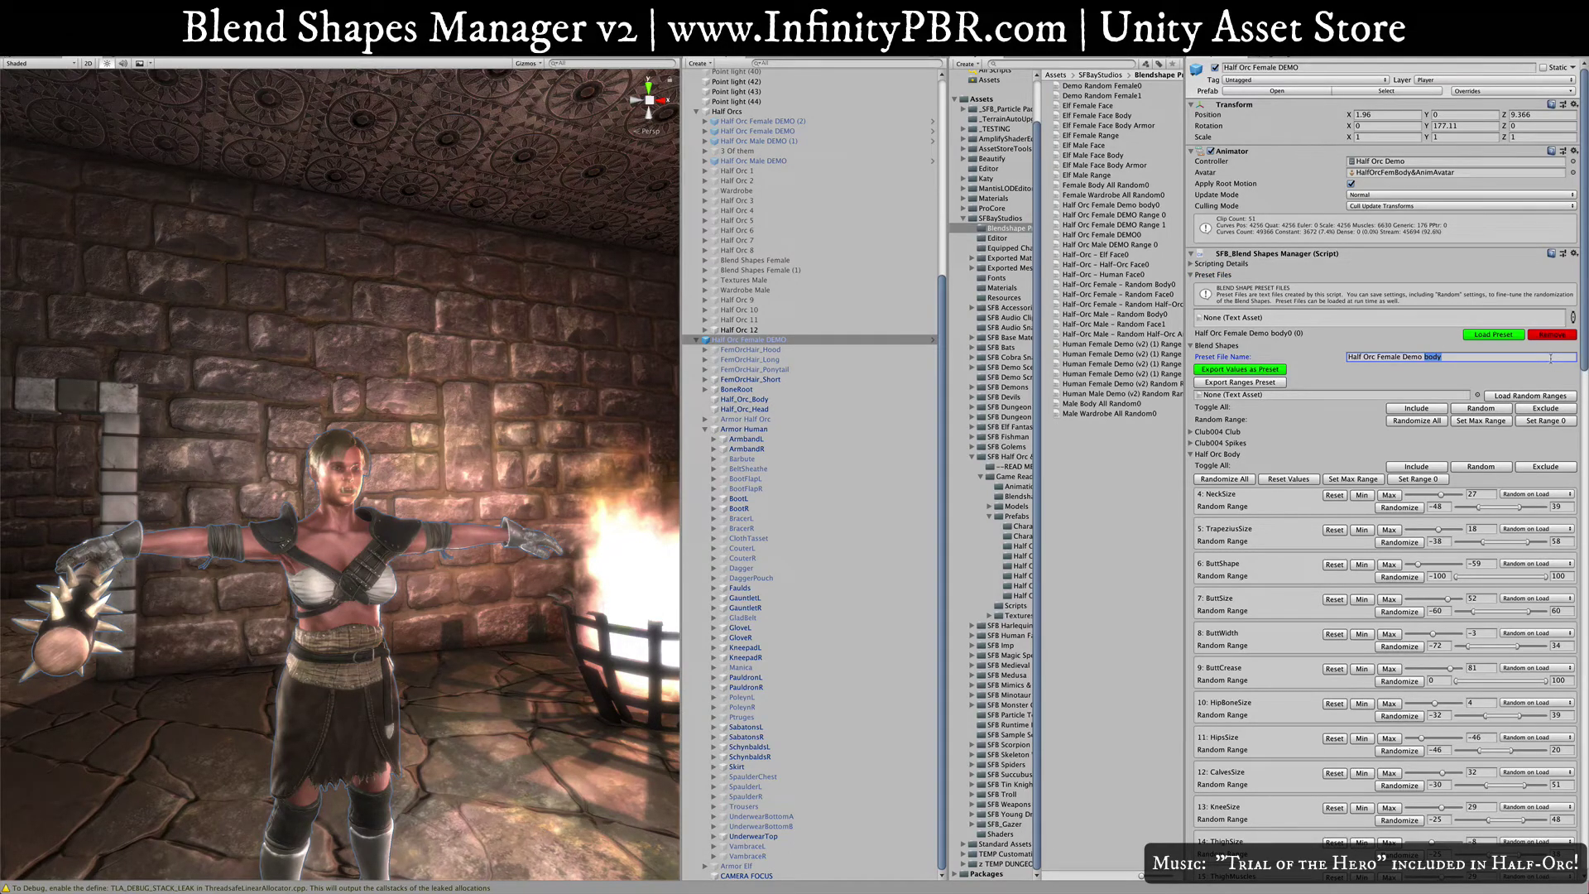
type("EVERYTHING")
left_click(1210, 370)
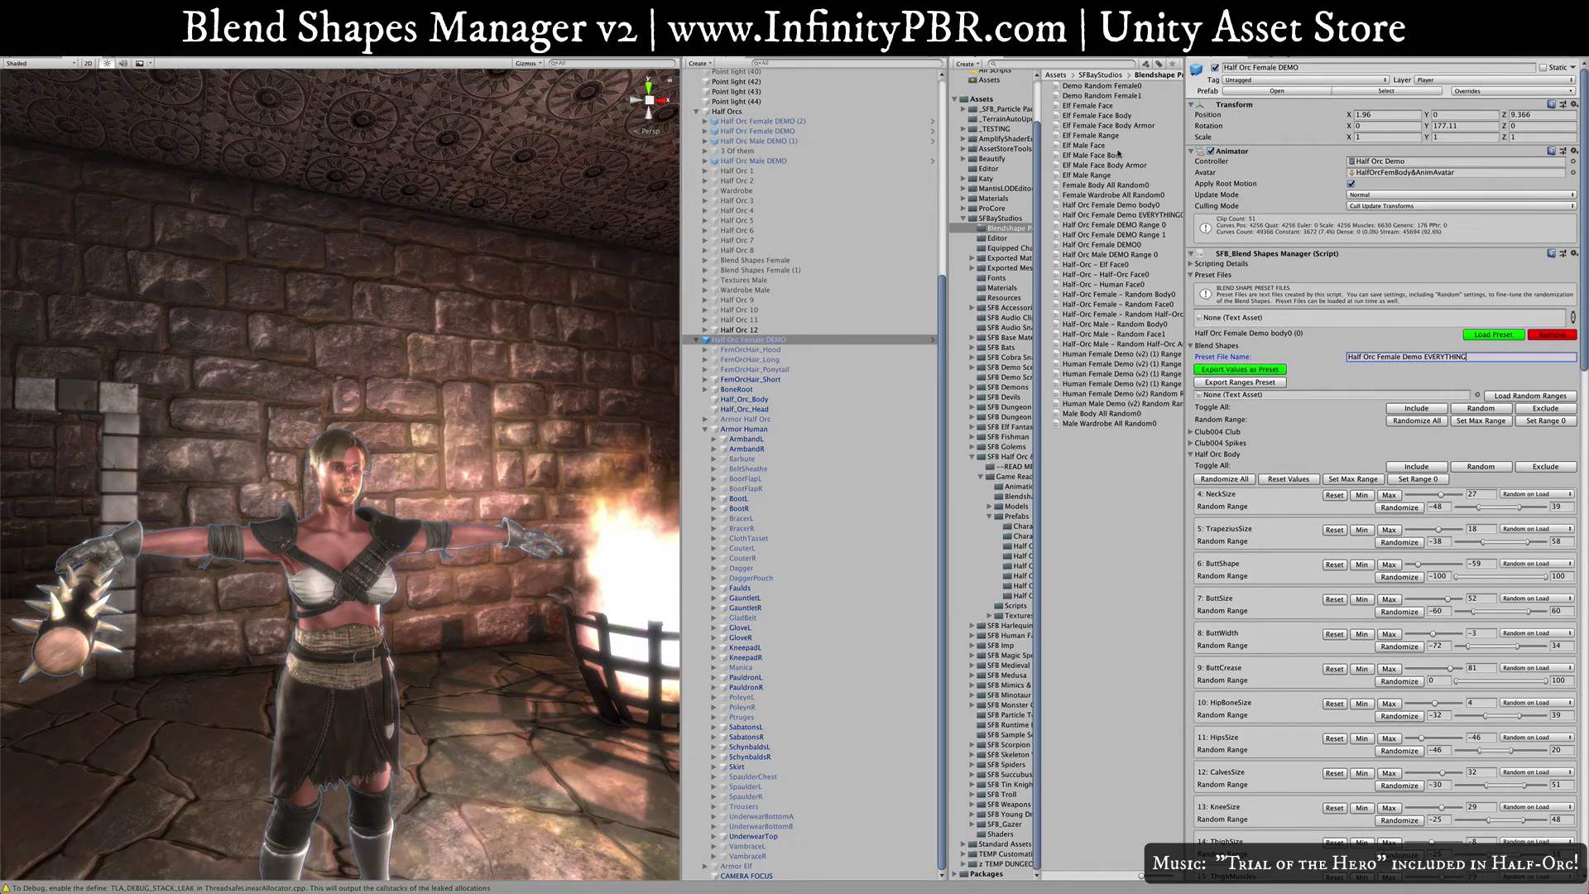
left_click(1142, 215)
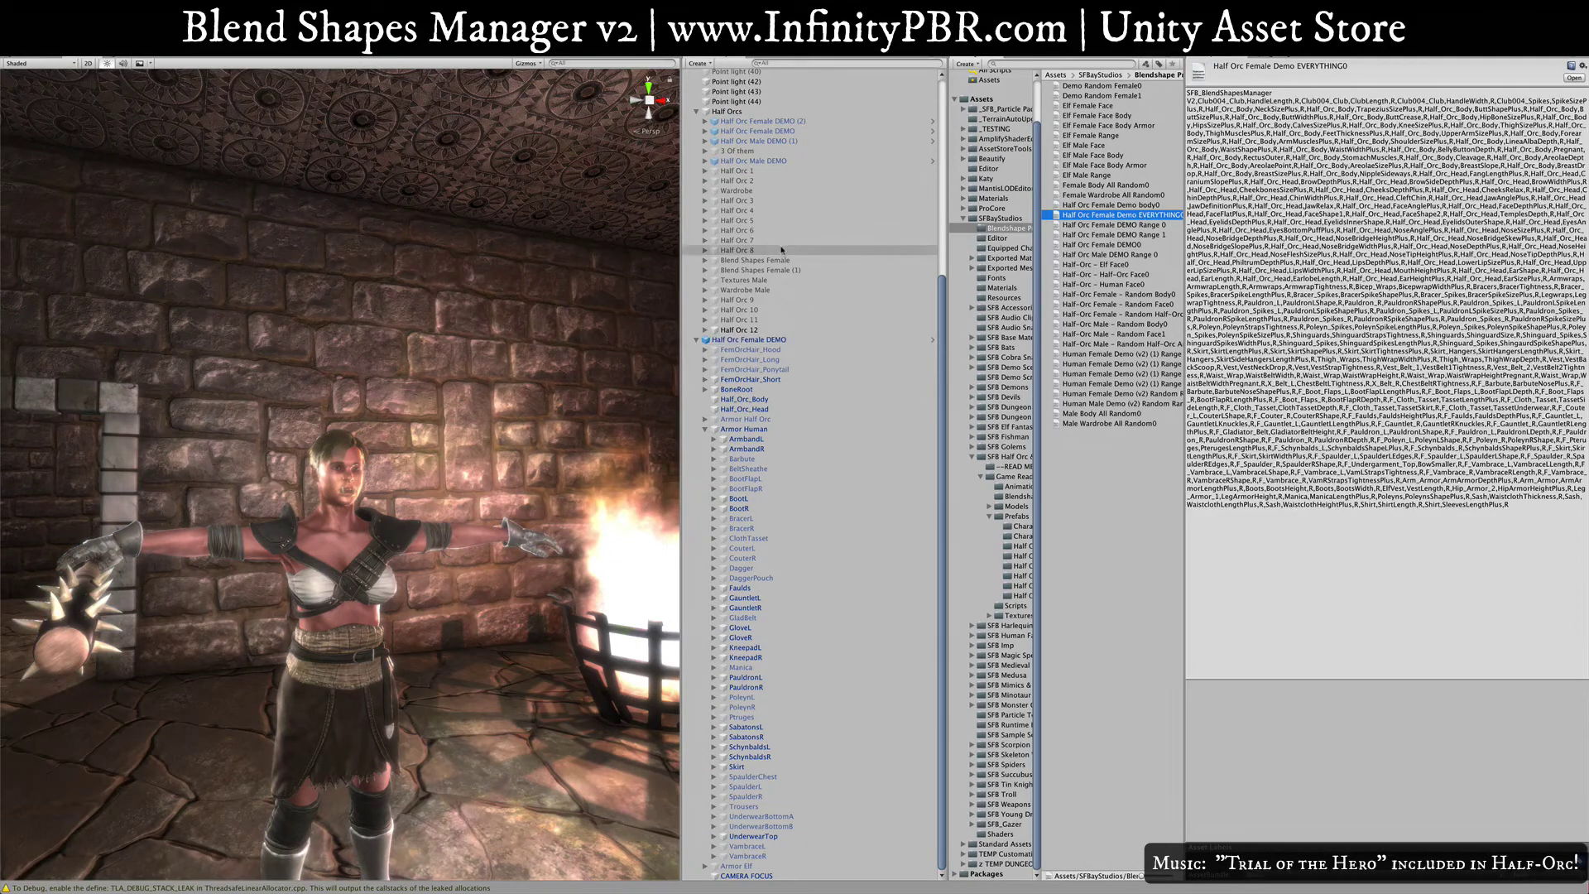
left_click(770, 340)
Step: Add EVERYTHING0 as a second preset and load it repeatedly to re-randomize her shapes
left_click_drag(1142, 217, 1248, 321)
left_click(1485, 347)
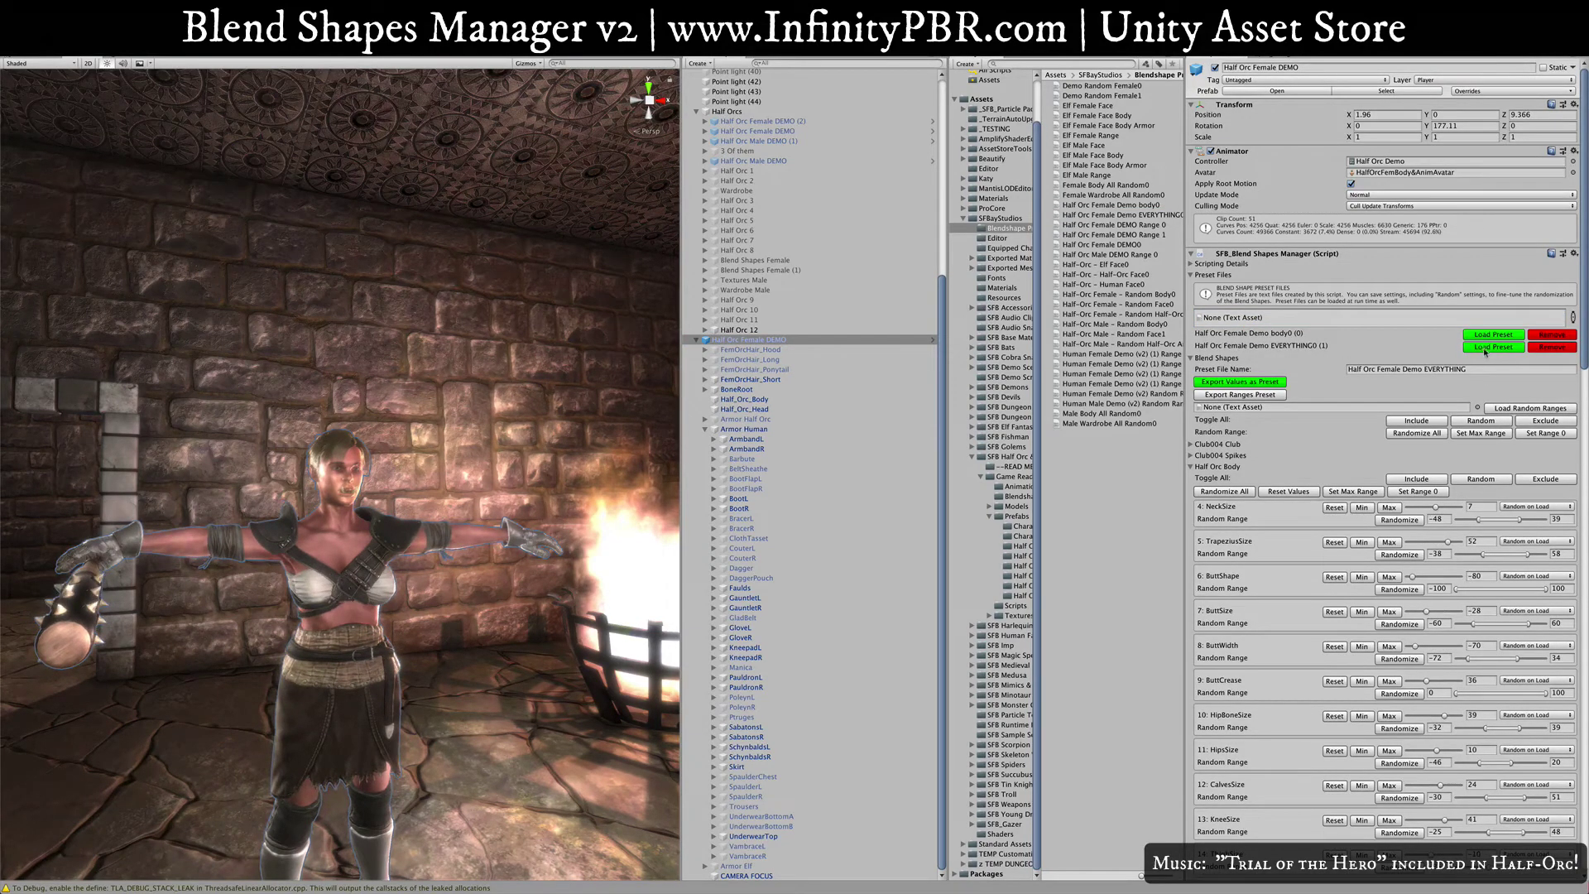
left_click(1486, 349)
left_click(1487, 348)
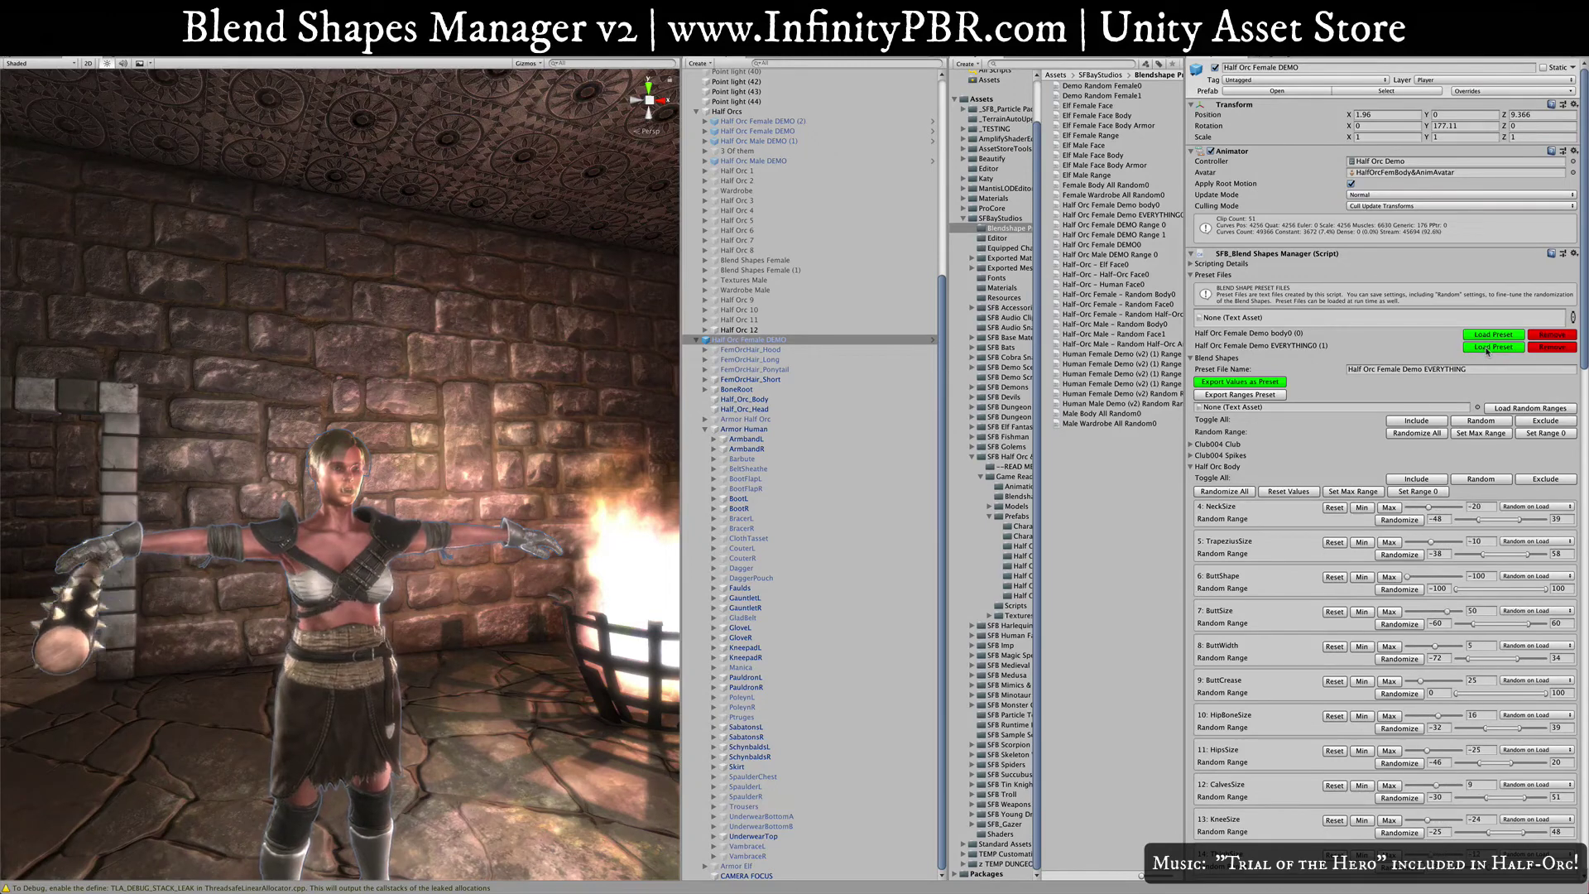
left_click(1487, 349)
left_click(1487, 348)
left_click(1487, 349)
left_click(1487, 348)
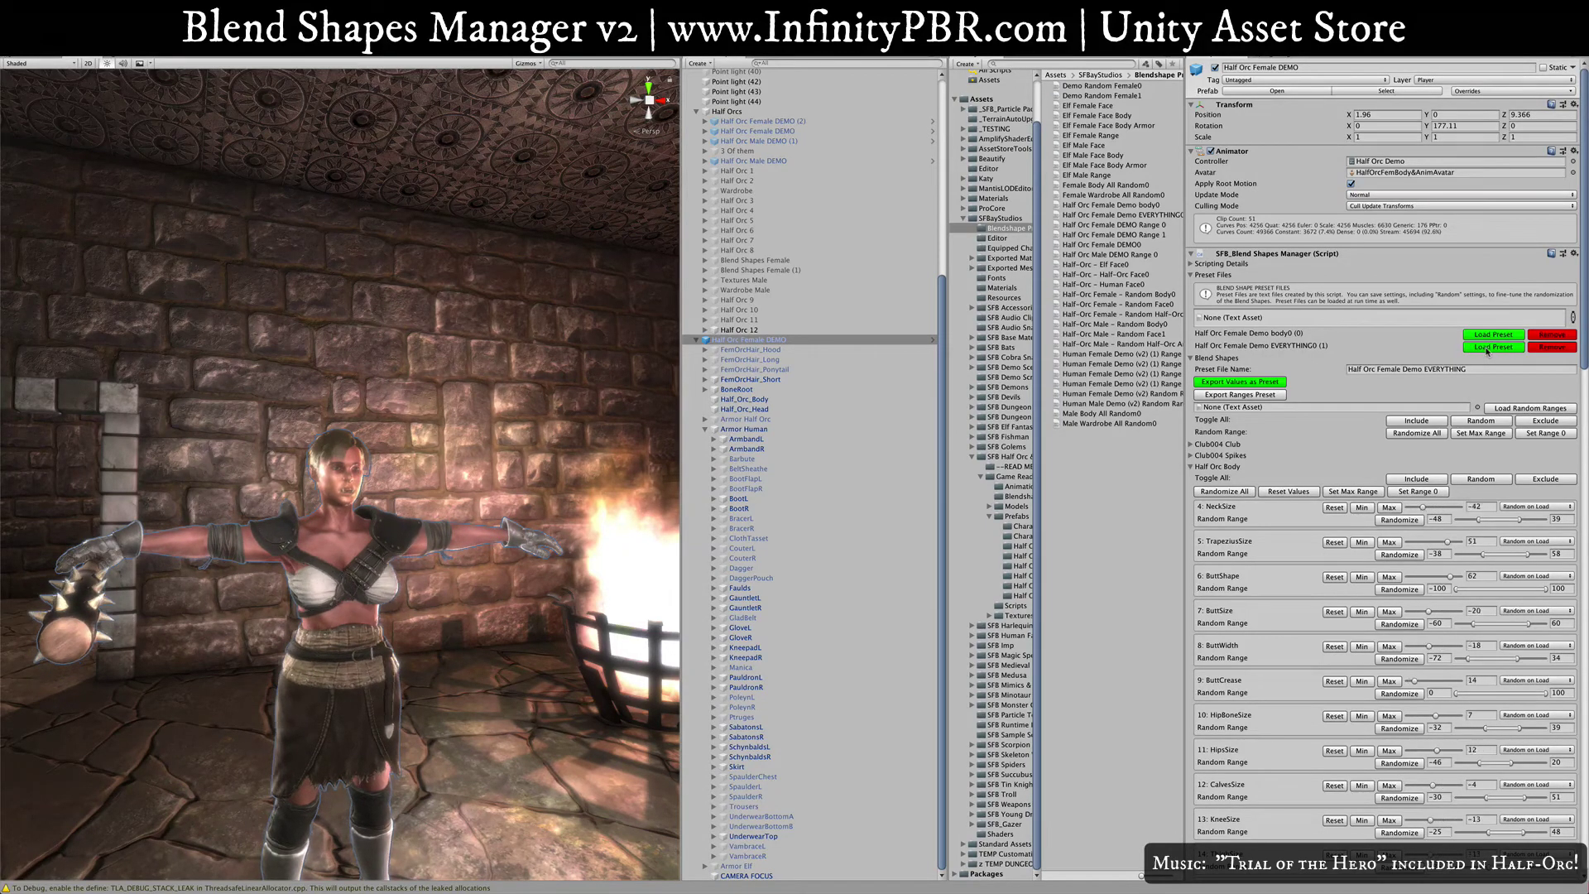
left_click(1487, 348)
left_click(1488, 348)
left_click(1487, 348)
left_click_drag(519, 572, 625, 627, "alt")
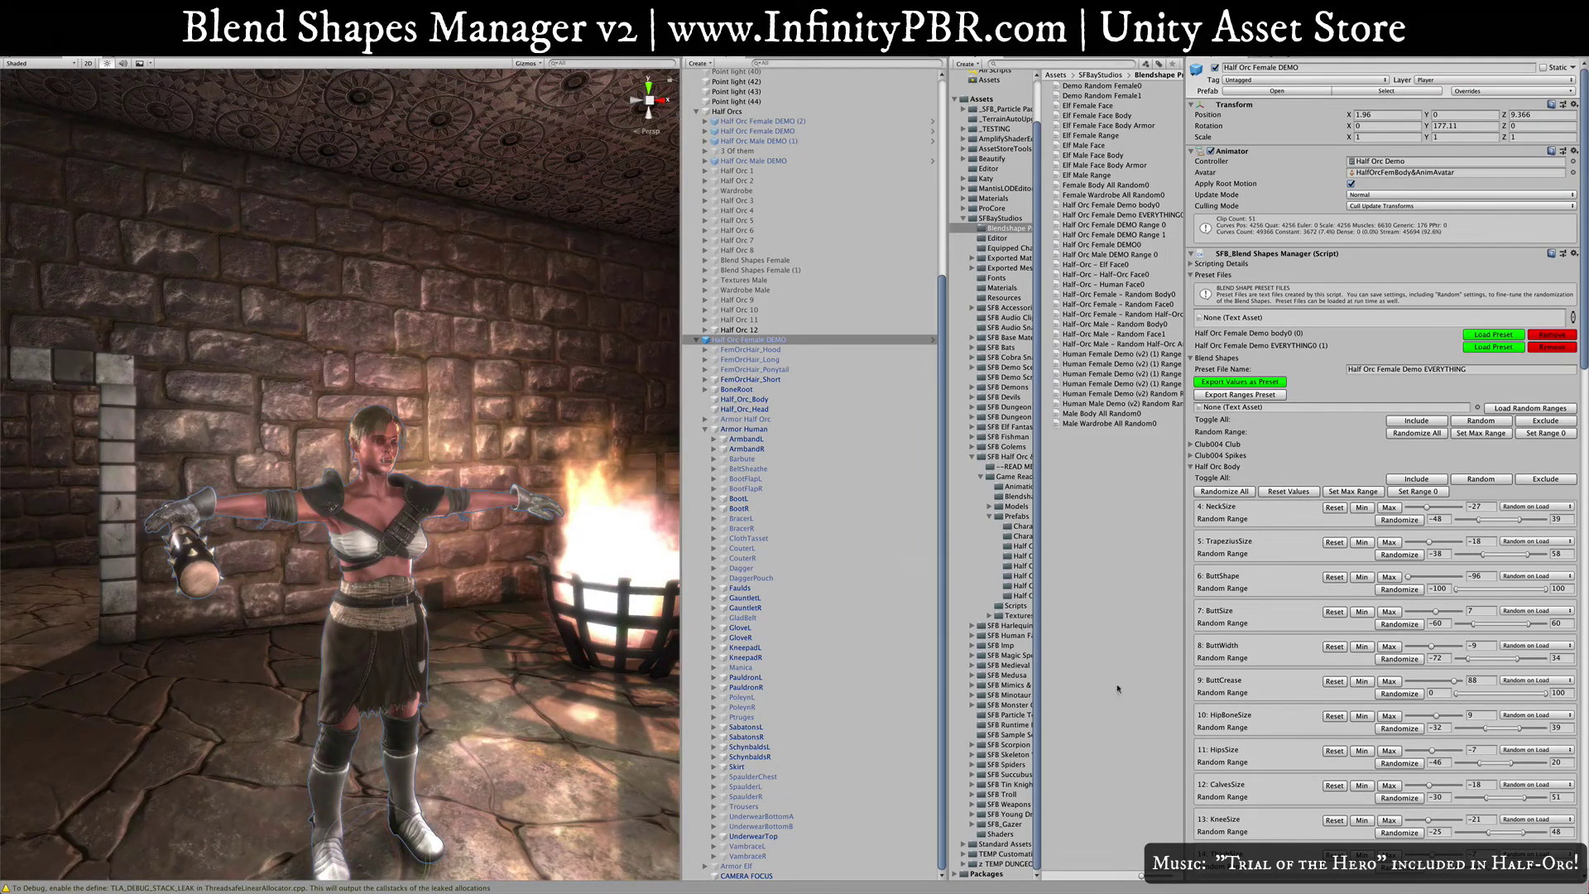
Step: Collapse Half Orc Body, open and close the Skirt group, and zoom in on her
left_click(1192, 469)
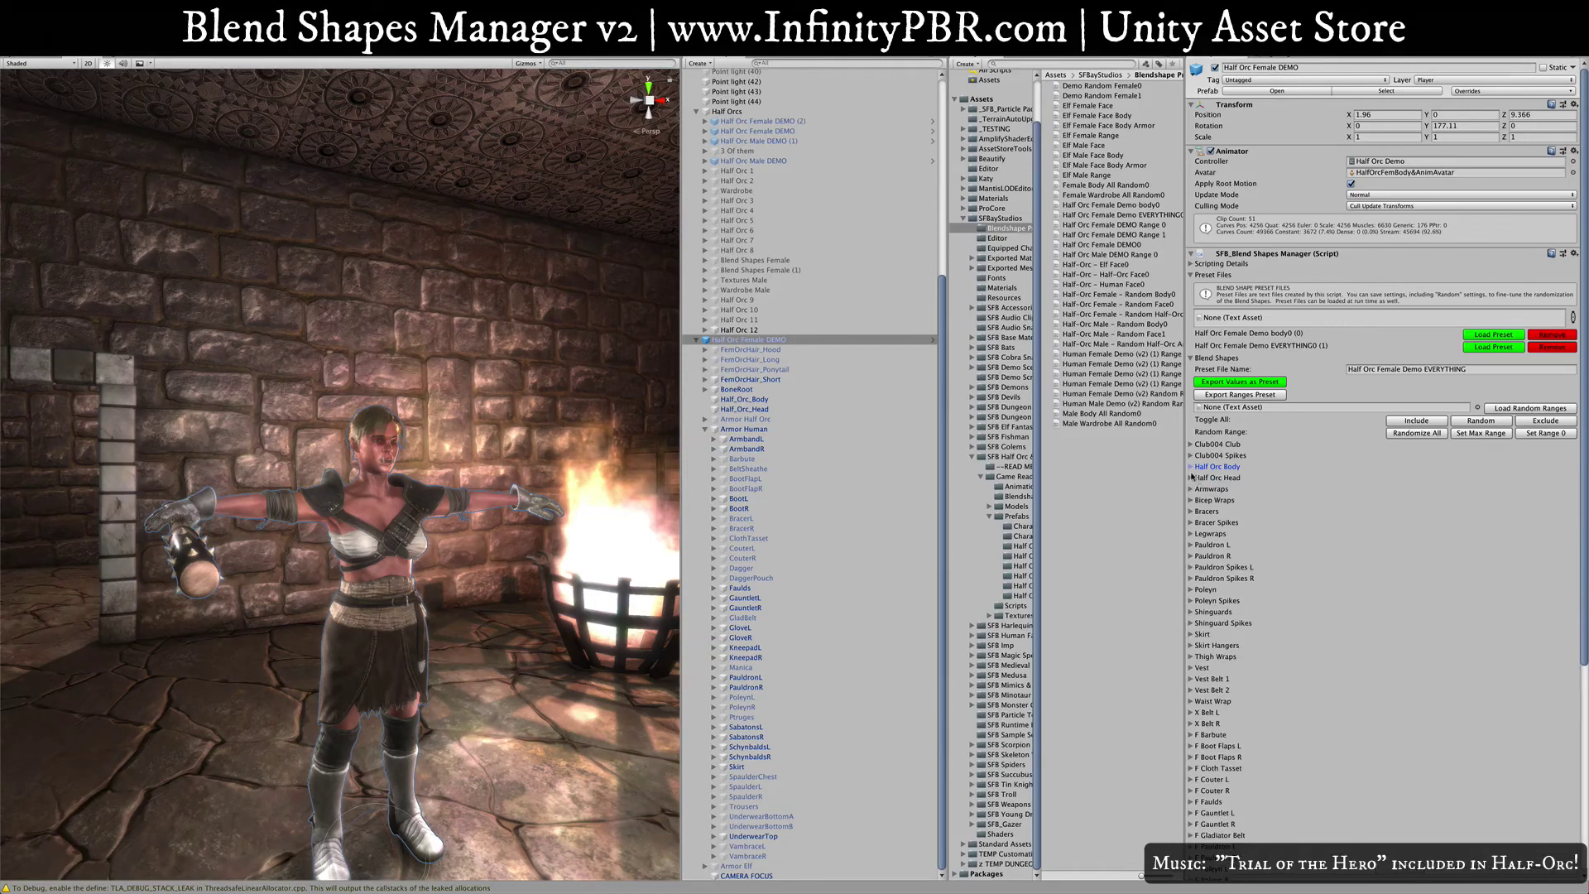
left_click(1192, 635)
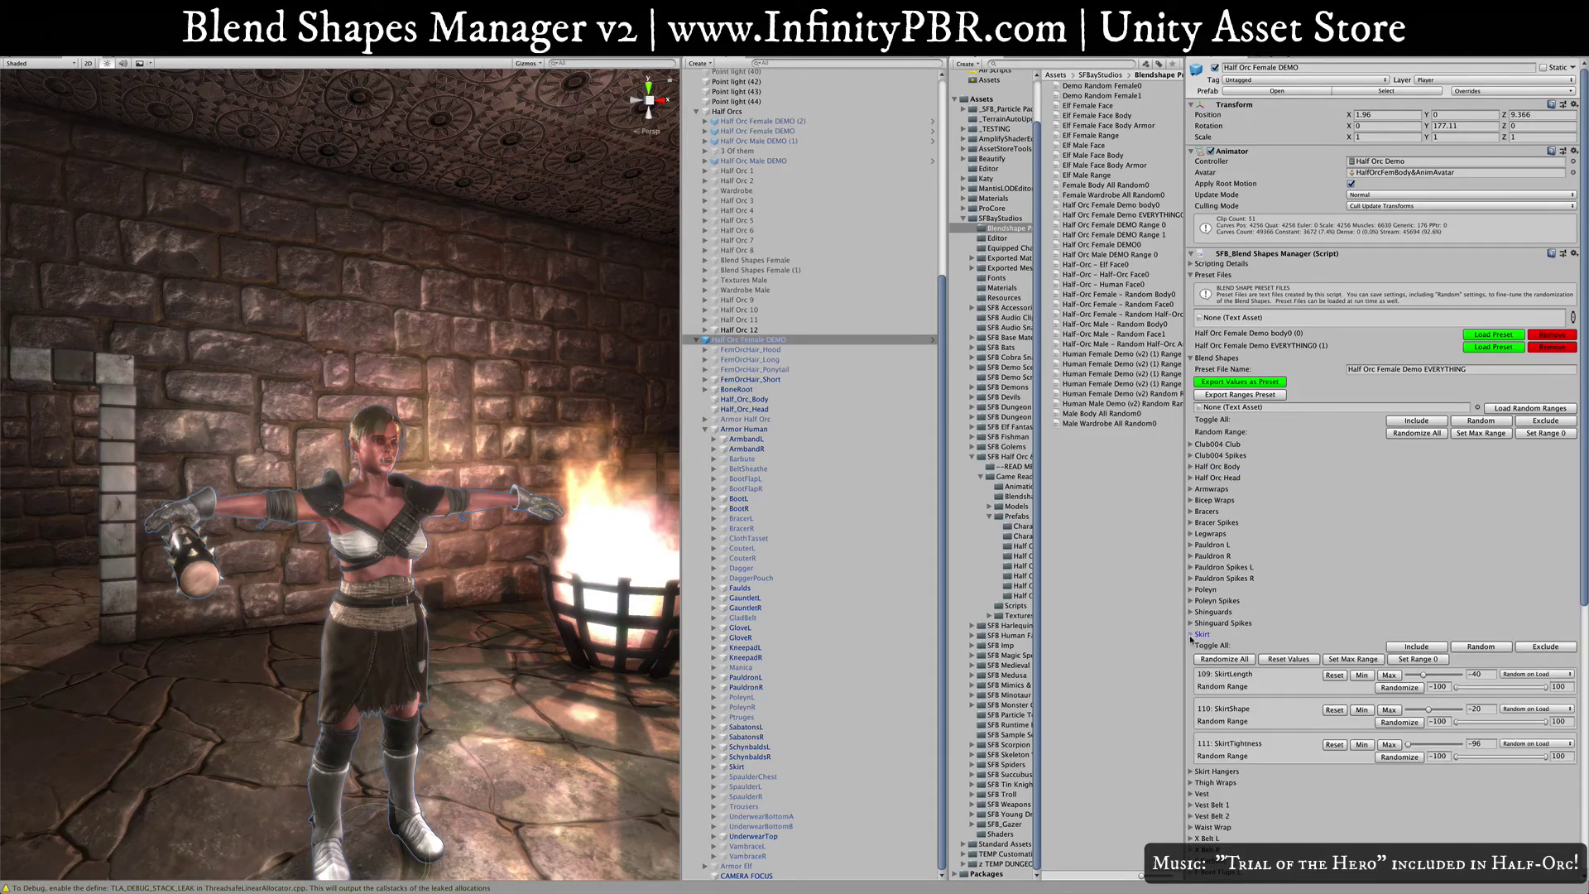
left_click(1191, 635)
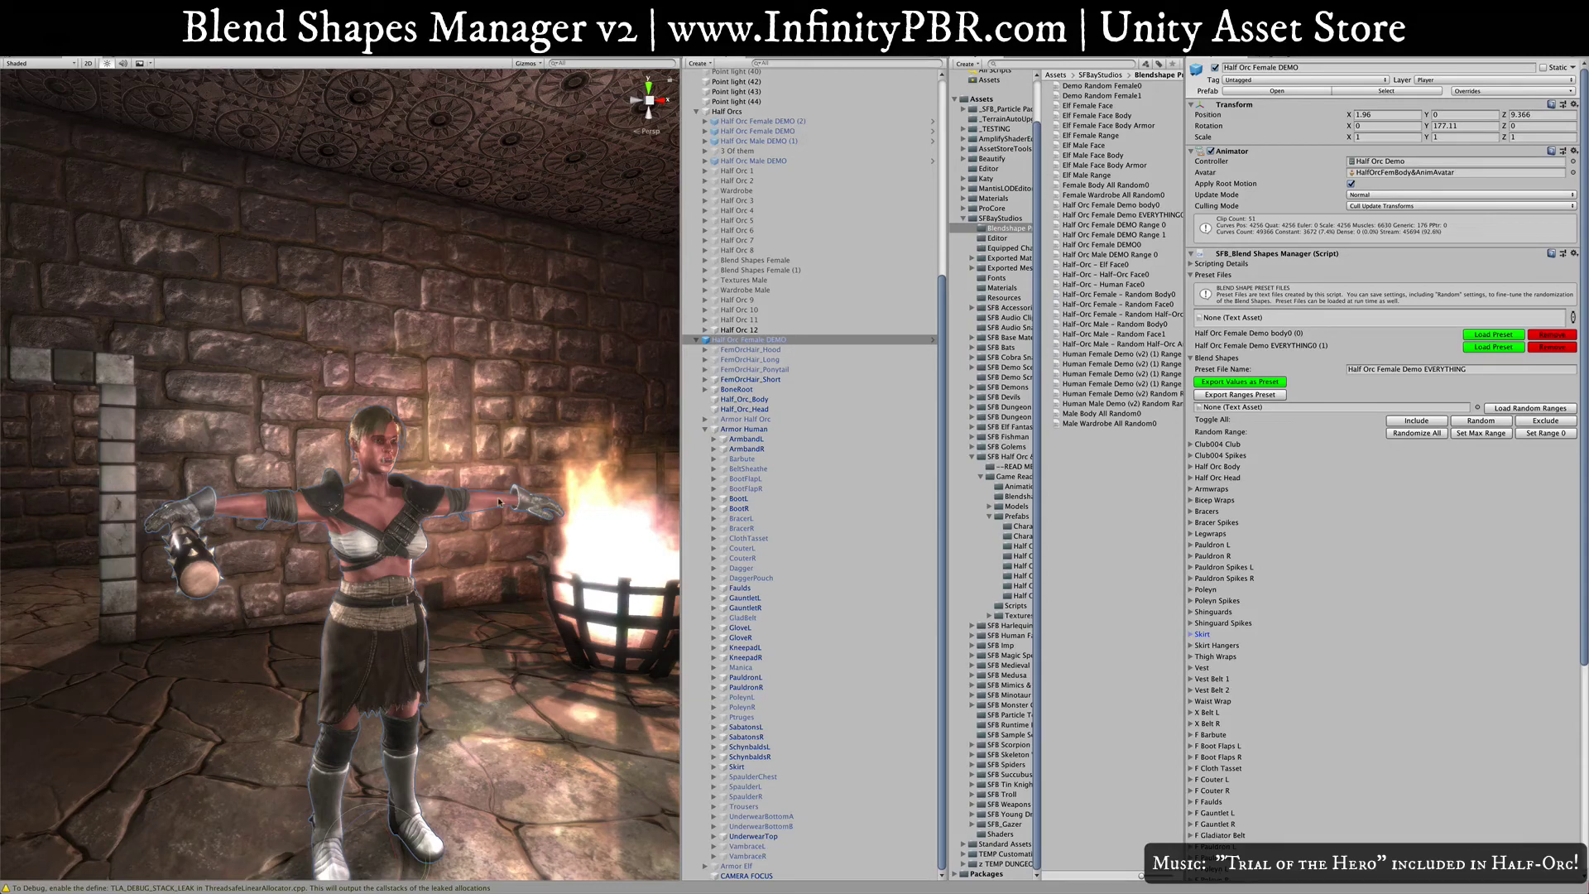
scroll(468, 495, "up", 3)
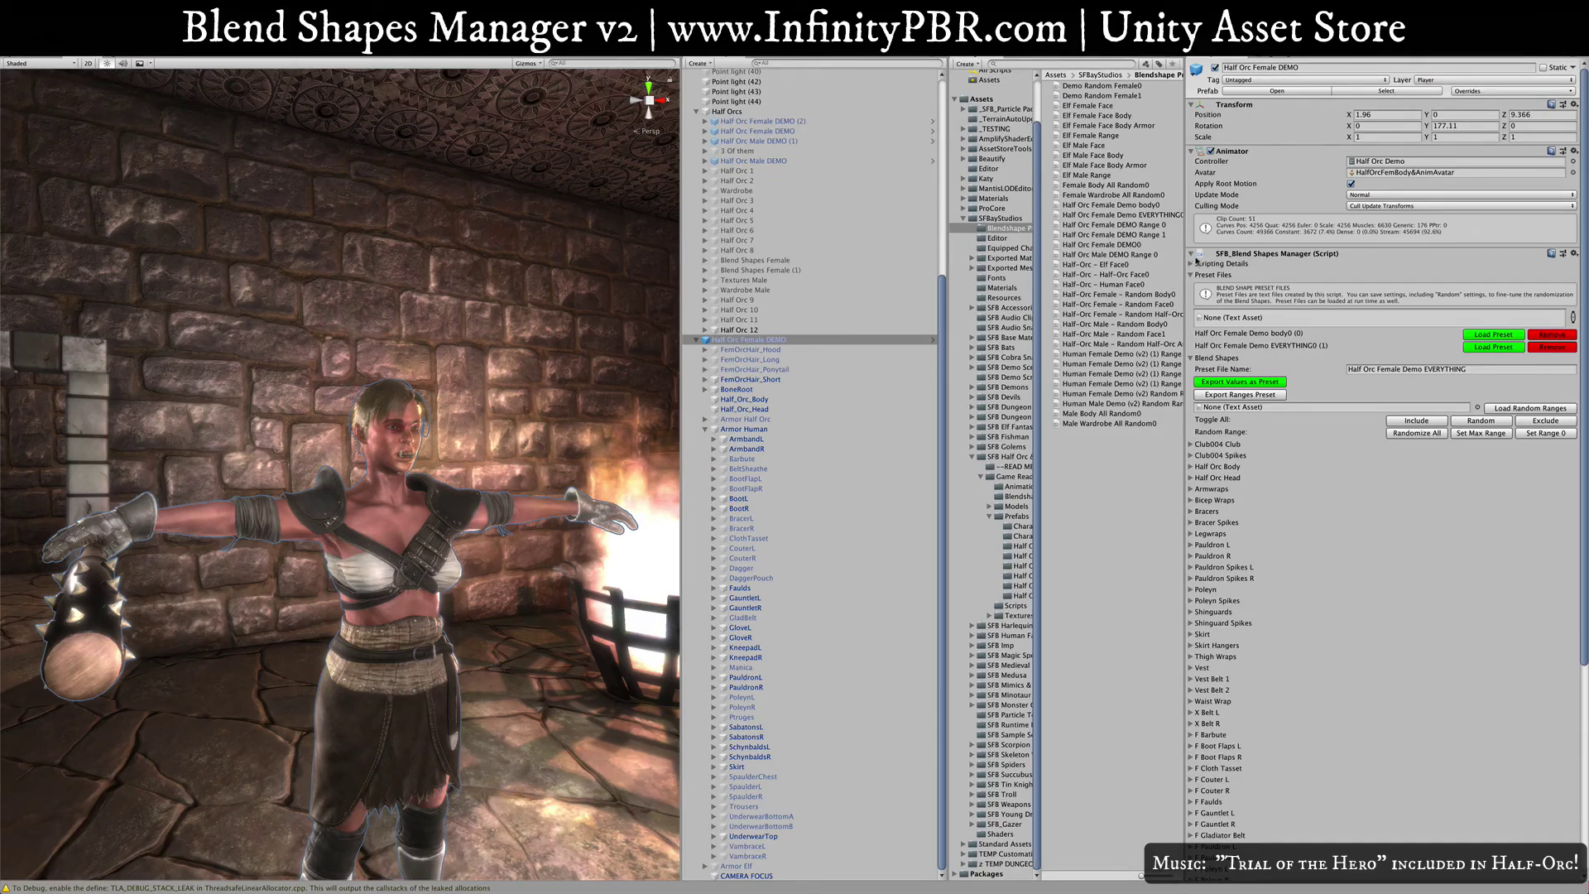
Step: Collapse Scripting Details, Preset Files and Blend Shapes, expand Internal Script Data, and locate SFB_BlendShapesManager
left_click(1191, 264)
left_click(1191, 264)
left_click(1191, 276)
left_click(1191, 286)
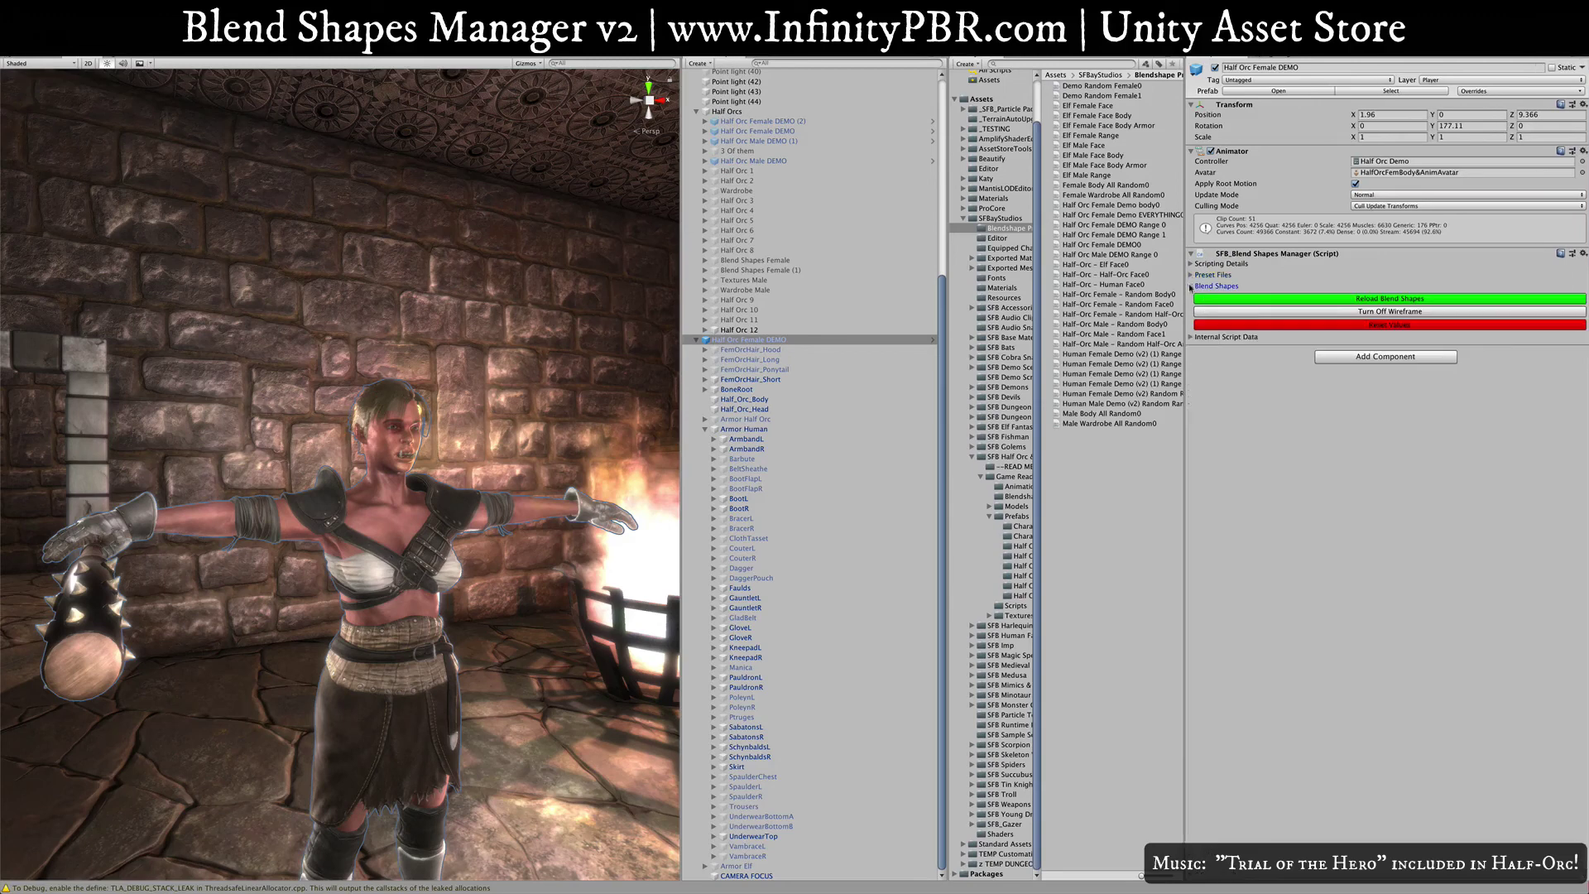
left_click(1191, 337)
left_click(1386, 349)
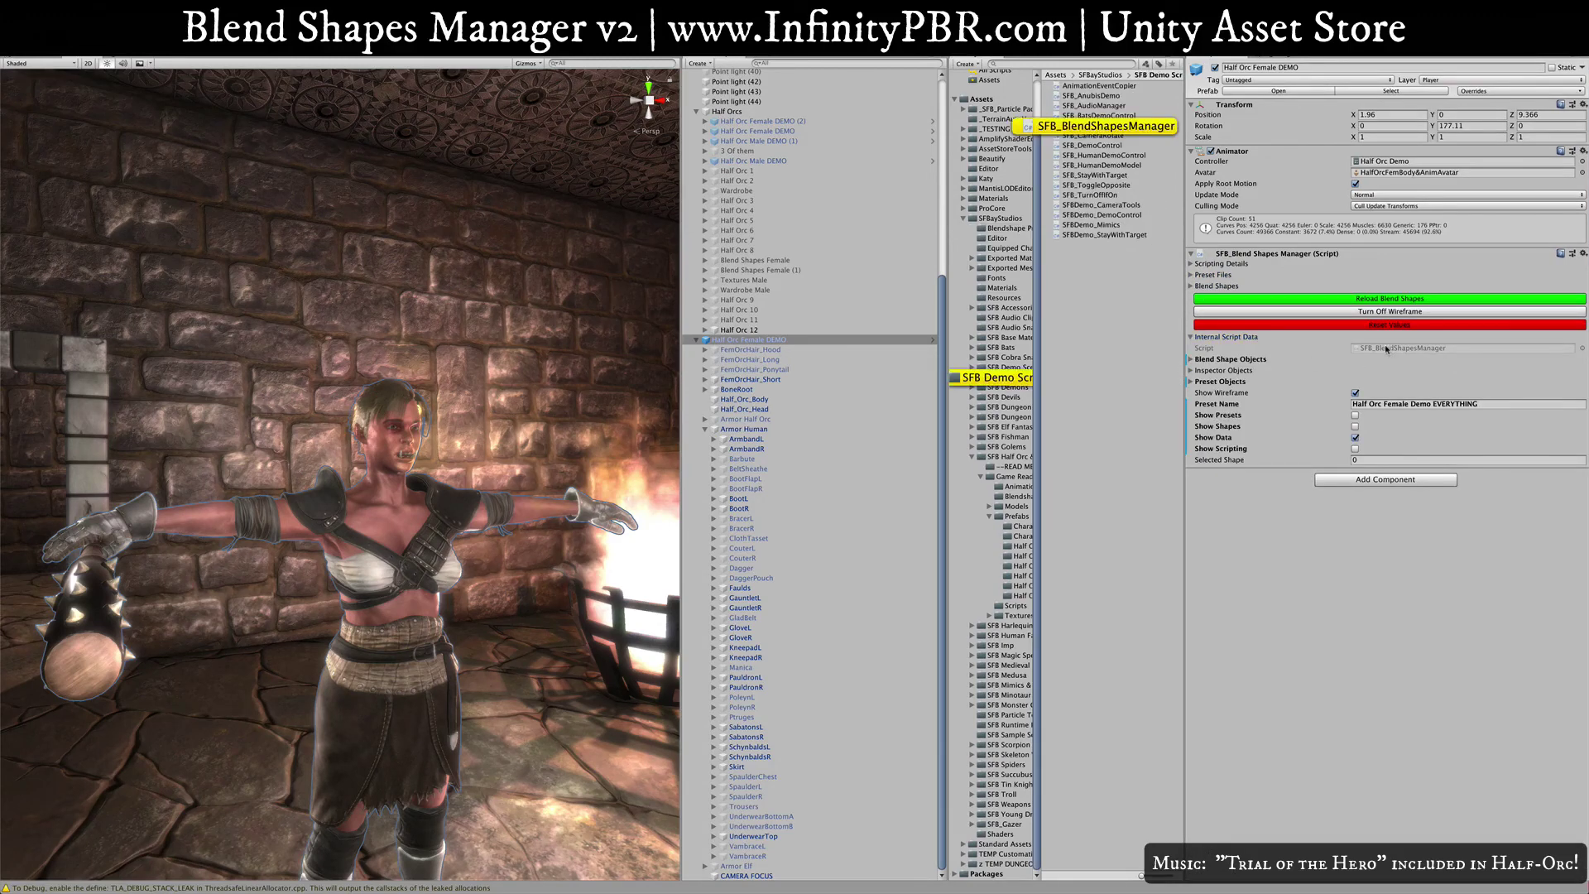